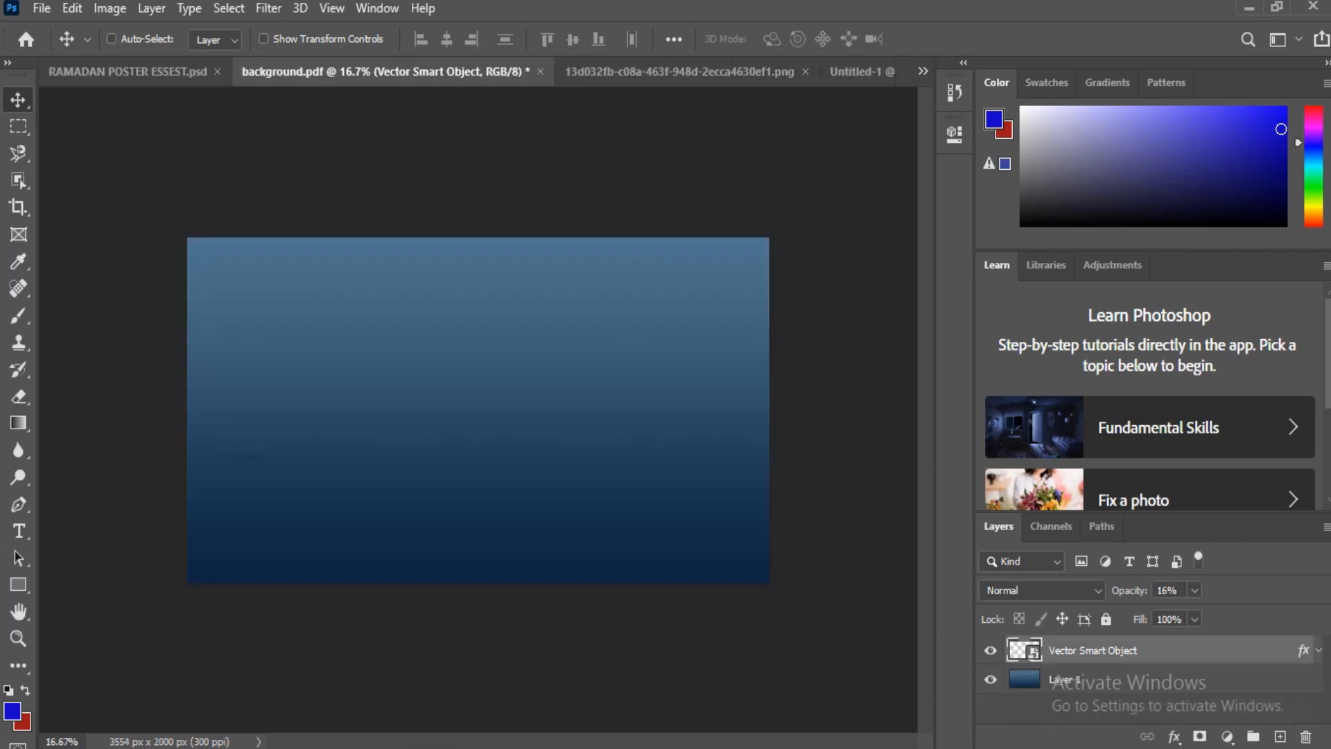
Scale the faint mosque silhouette to about 195% so it spans the canvas width, and place it along the bottom edge.
key(ctrl+t)
drag(271, 461, 571, 672)
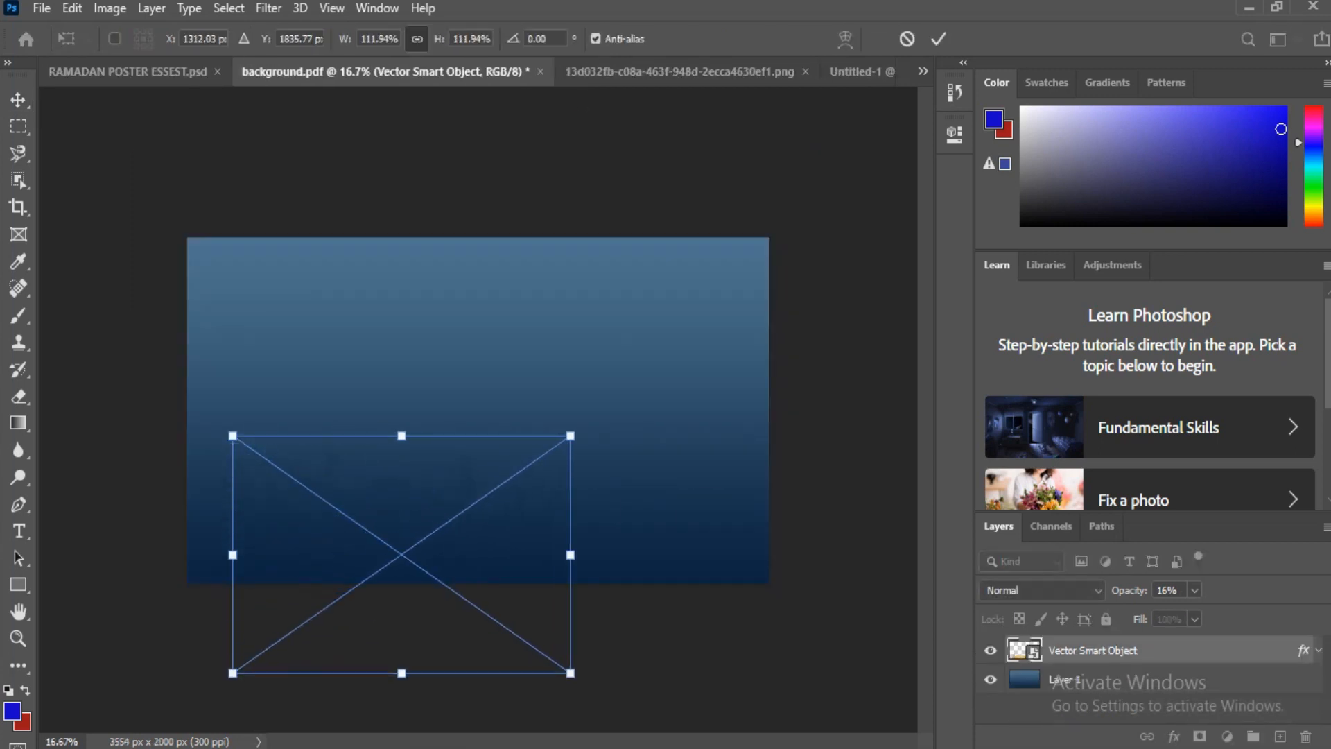
drag(415, 474, 370, 422)
drag(524, 621, 873, 735)
key(Down)
key(Down)
key(Down)
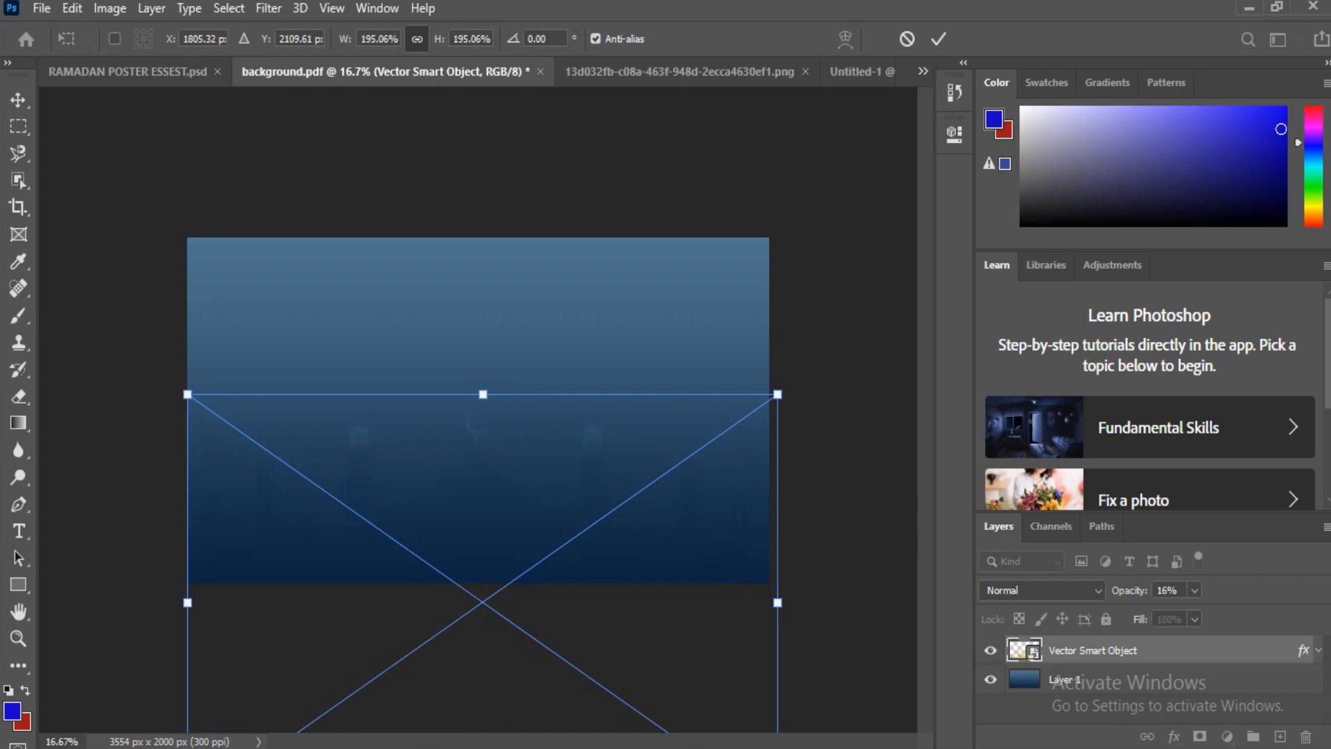
drag(487, 518, 487, 533)
click(938, 39)
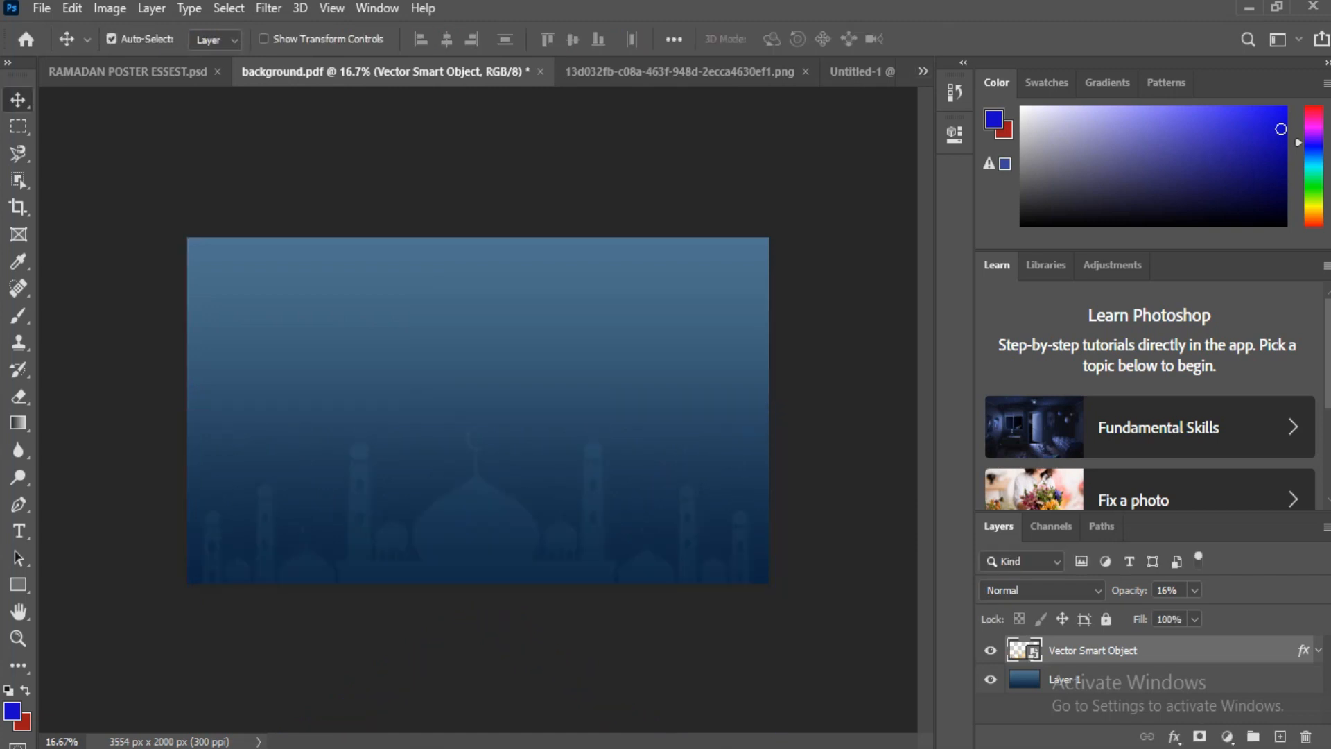
Copy the geometric pattern from RAMADAN POSTER ESSEST.psd into background.pdf and scale it to about 116% to cover the whole canvas.
click(128, 71)
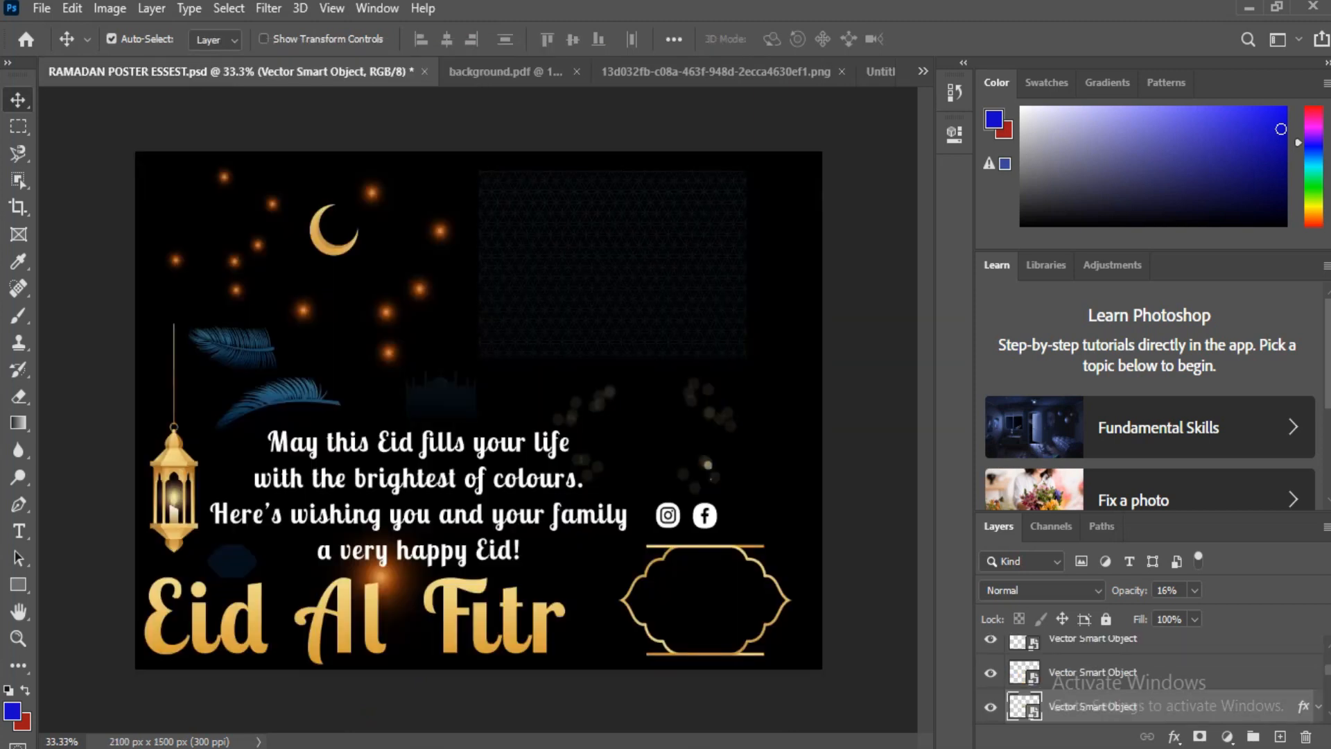
drag(569, 239, 472, 72)
key(ctrl+t)
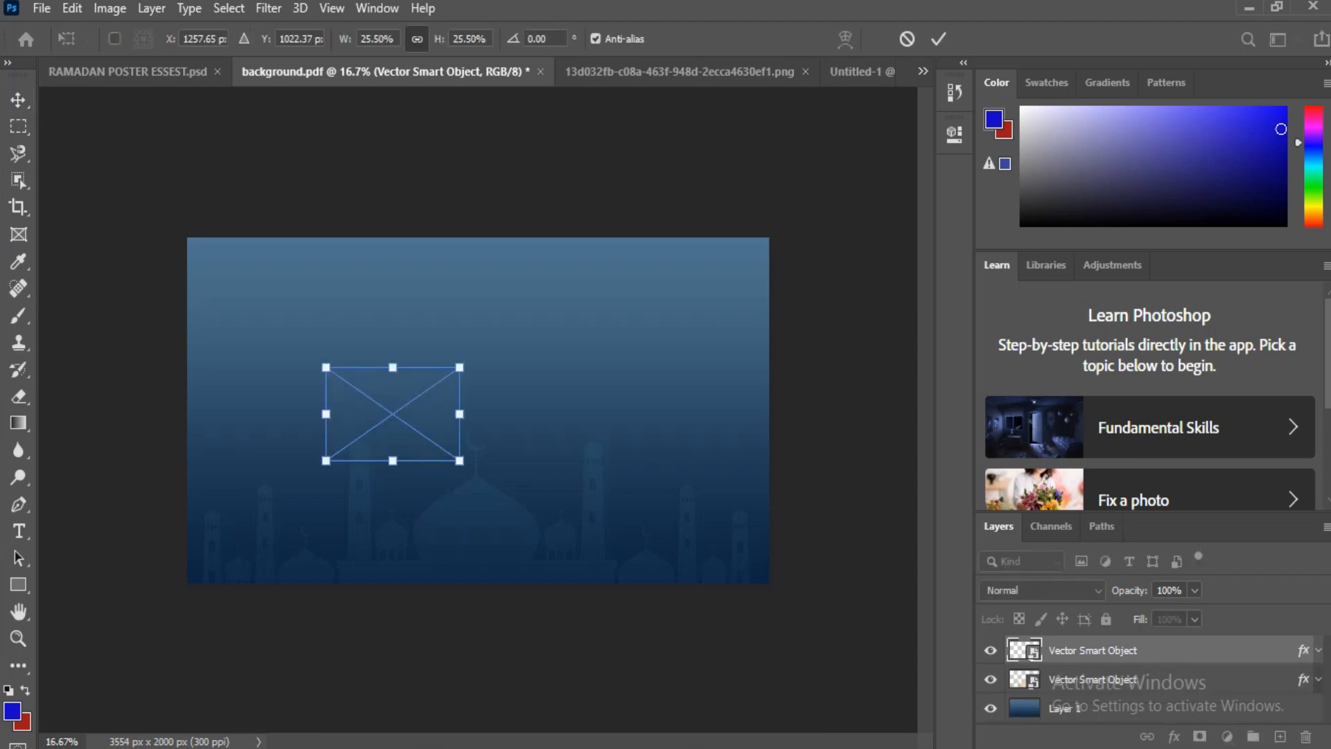
drag(460, 460, 767, 677)
drag(714, 479, 575, 347)
drag(629, 548, 795, 664)
drag(740, 493, 731, 473)
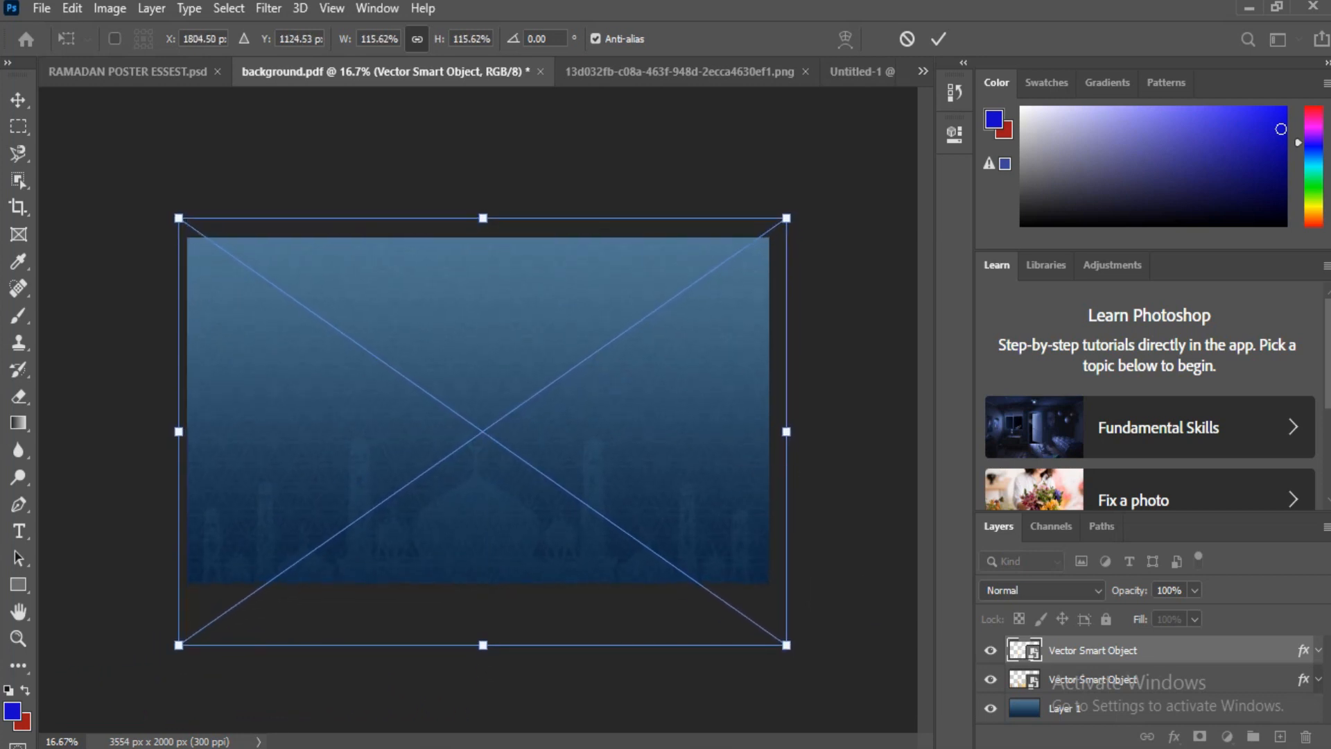
click(939, 39)
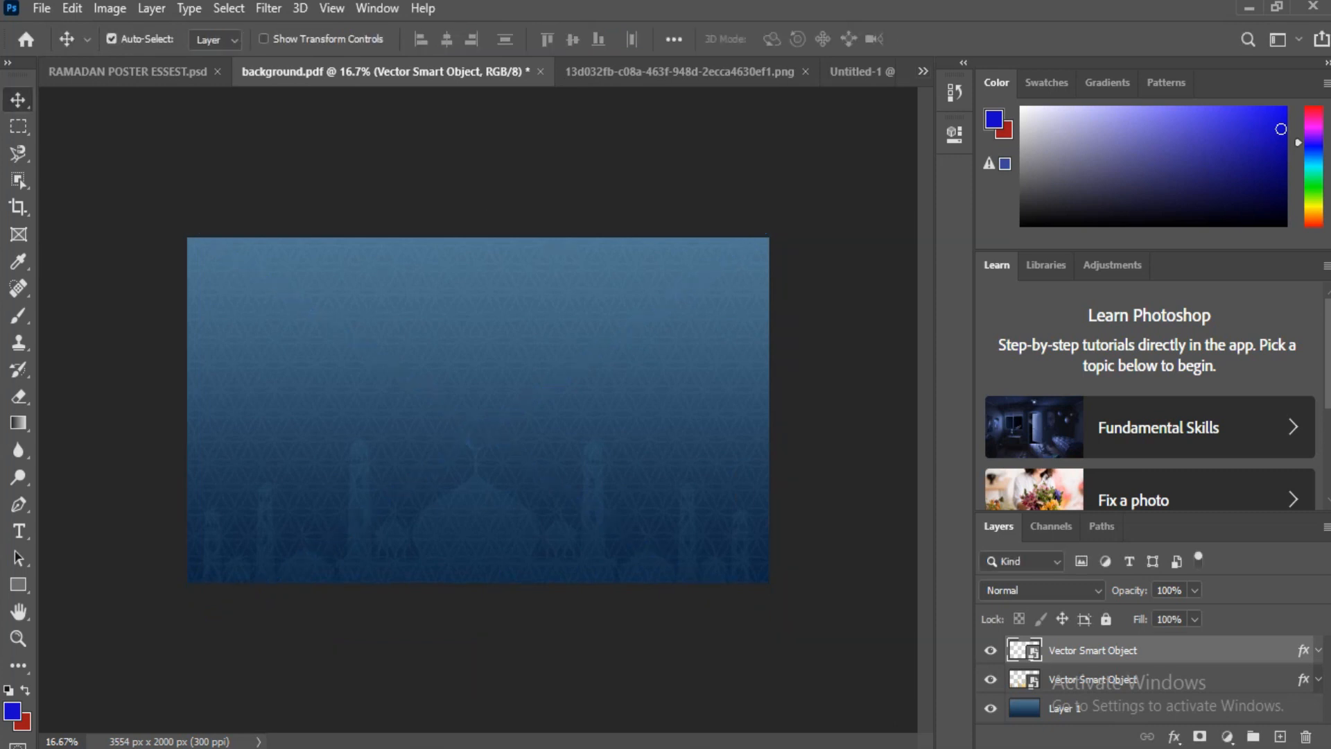
Copy the gold "Eid Al Fitr" title from RAMADAN POSTER ESSEST.psd into the left half of background.pdf.
click(128, 71)
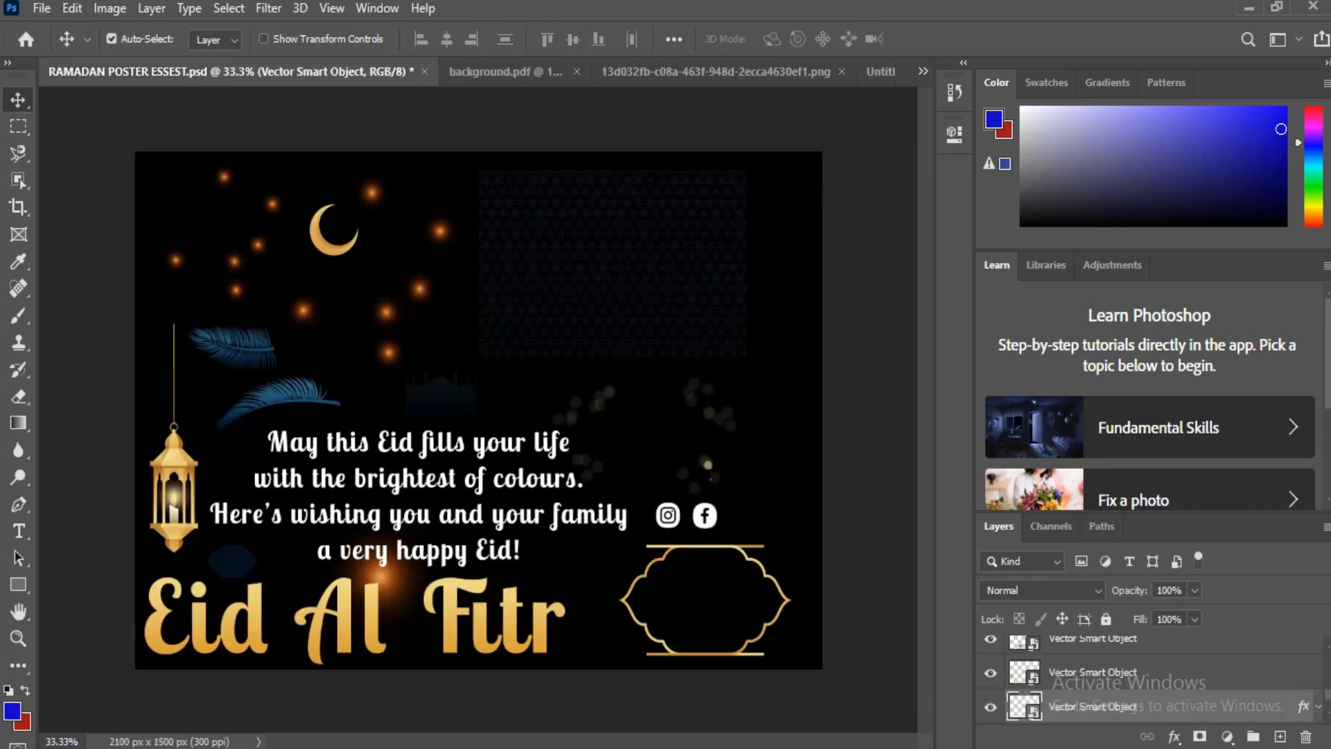
click(360, 575)
drag(361, 575, 358, 388)
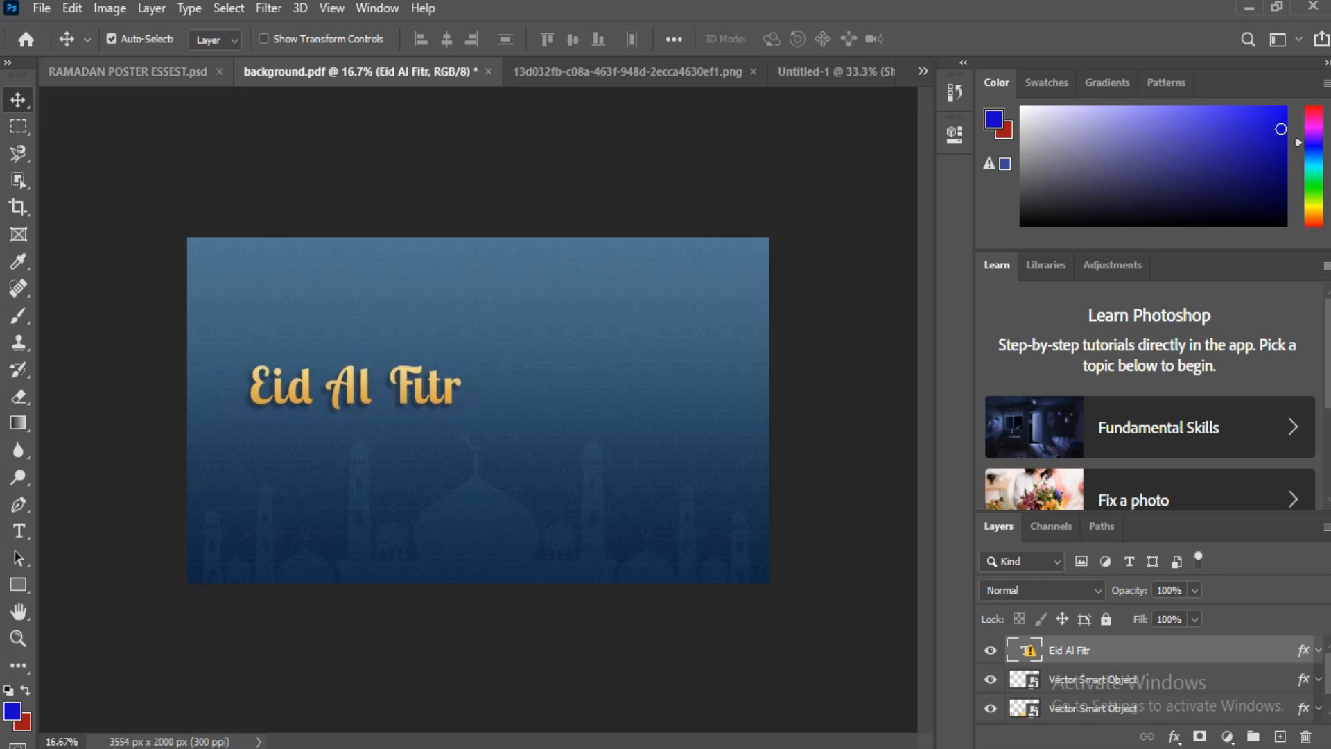
Copy the gold lantern from the poster file into background.pdf, enlarge it slightly and hang it in the canvas's upper left corner.
click(132, 71)
drag(178, 451, 220, 312)
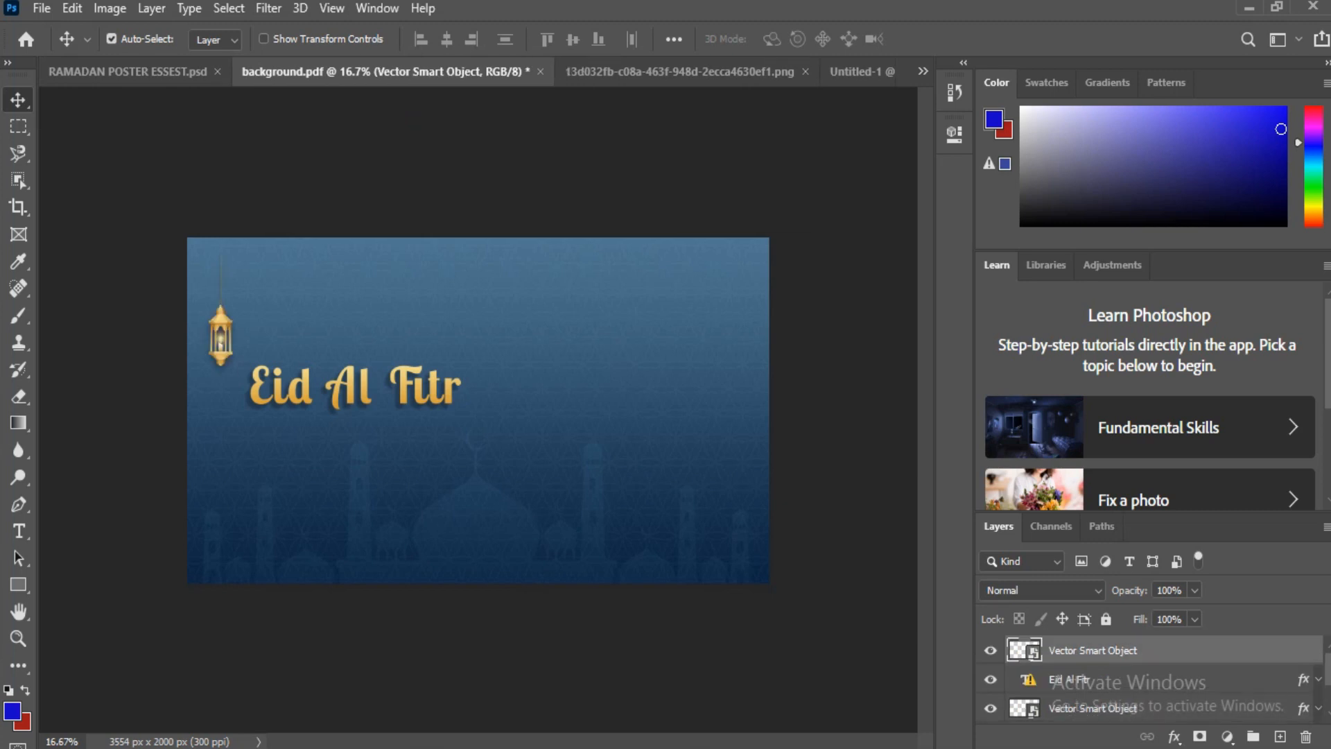
key(ctrl+t)
drag(237, 393, 250, 411)
drag(217, 337, 205, 304)
click(938, 39)
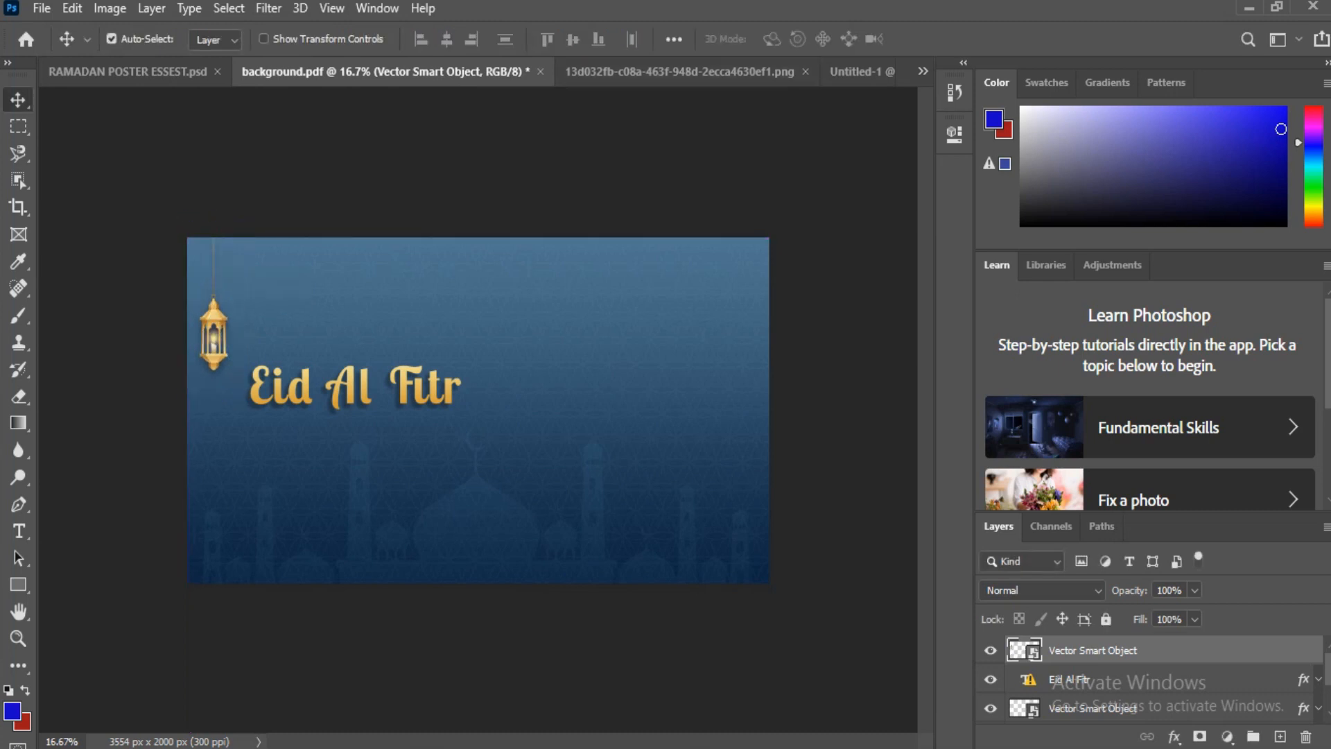
Copy the orange glow from the poster file onto the flame of the lantern in background.pdf.
click(132, 71)
click(381, 581)
drag(381, 577, 214, 336)
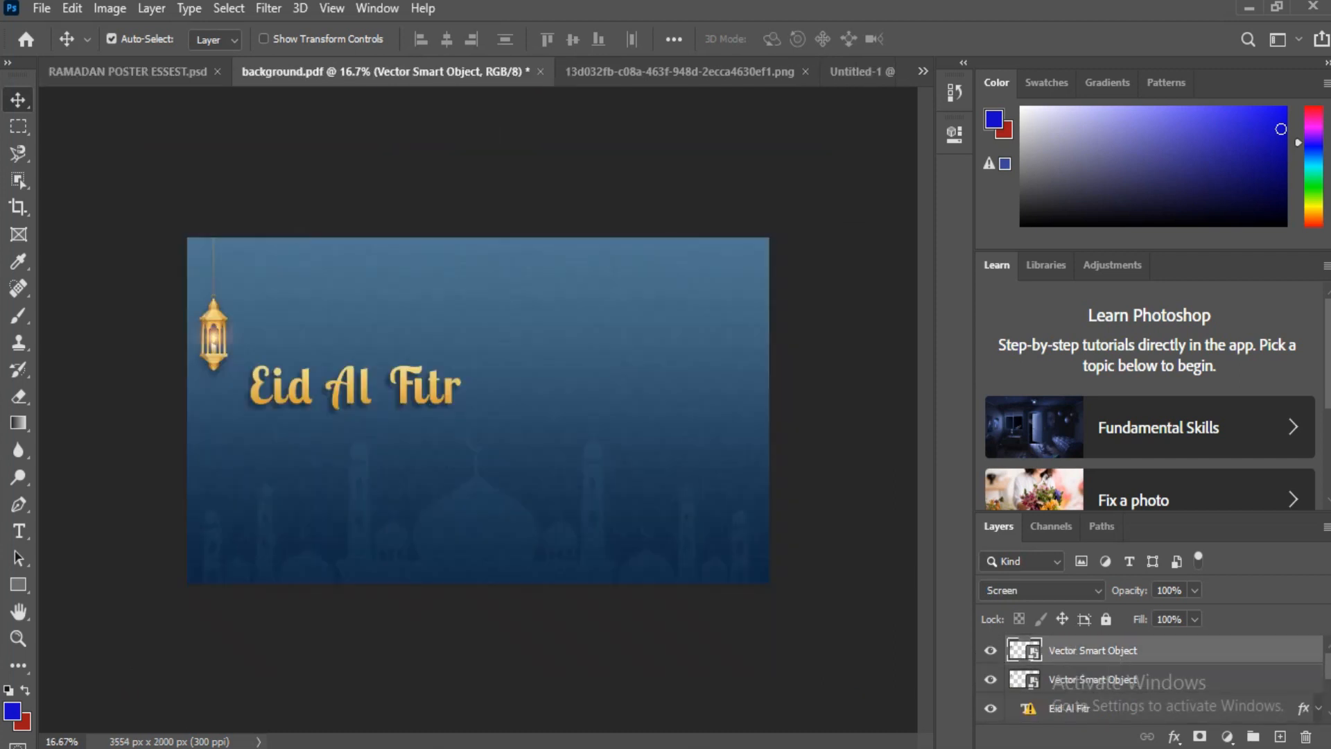
Copy the white four-line Eid greeting text from the poster file and place it beneath the "Eid Al Fitr" title.
click(128, 72)
drag(409, 463, 366, 400)
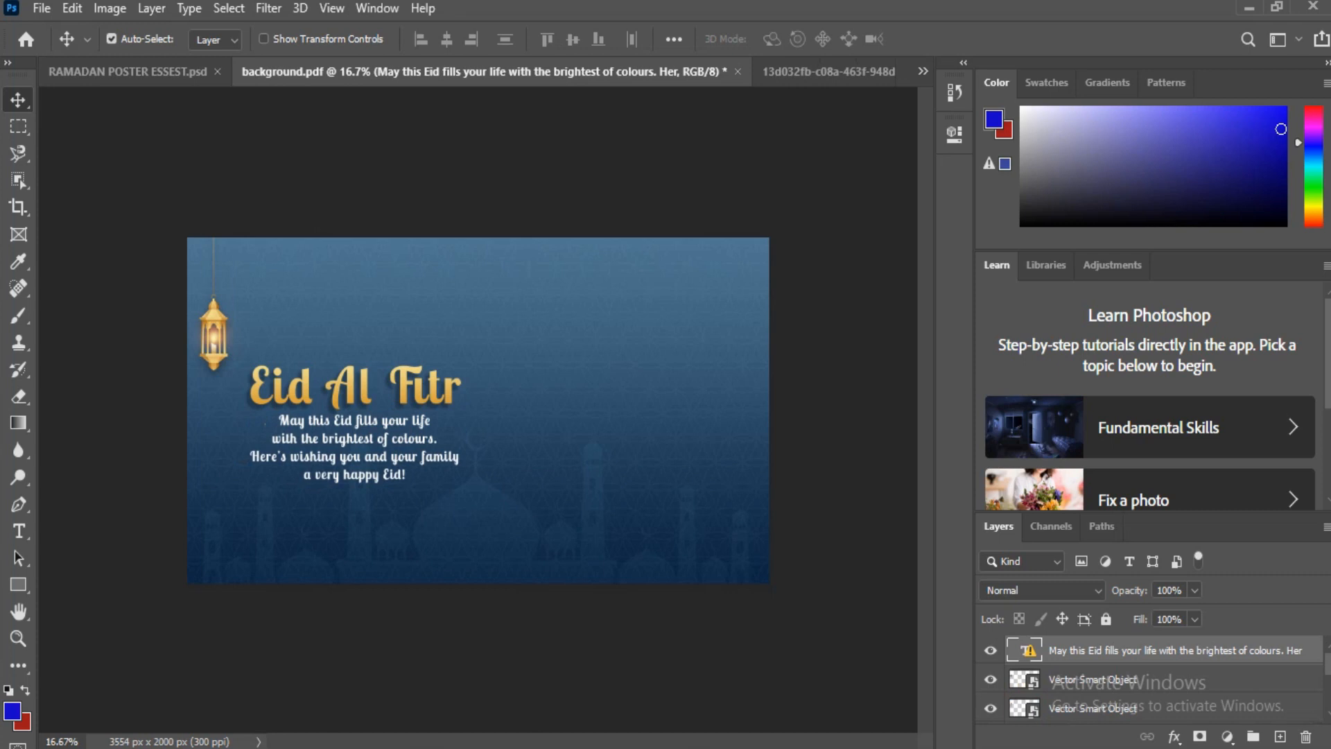
Copy the orange light spots from the poster file into background.pdf and enlarge them to about 692% over the canvas's left side.
click(128, 71)
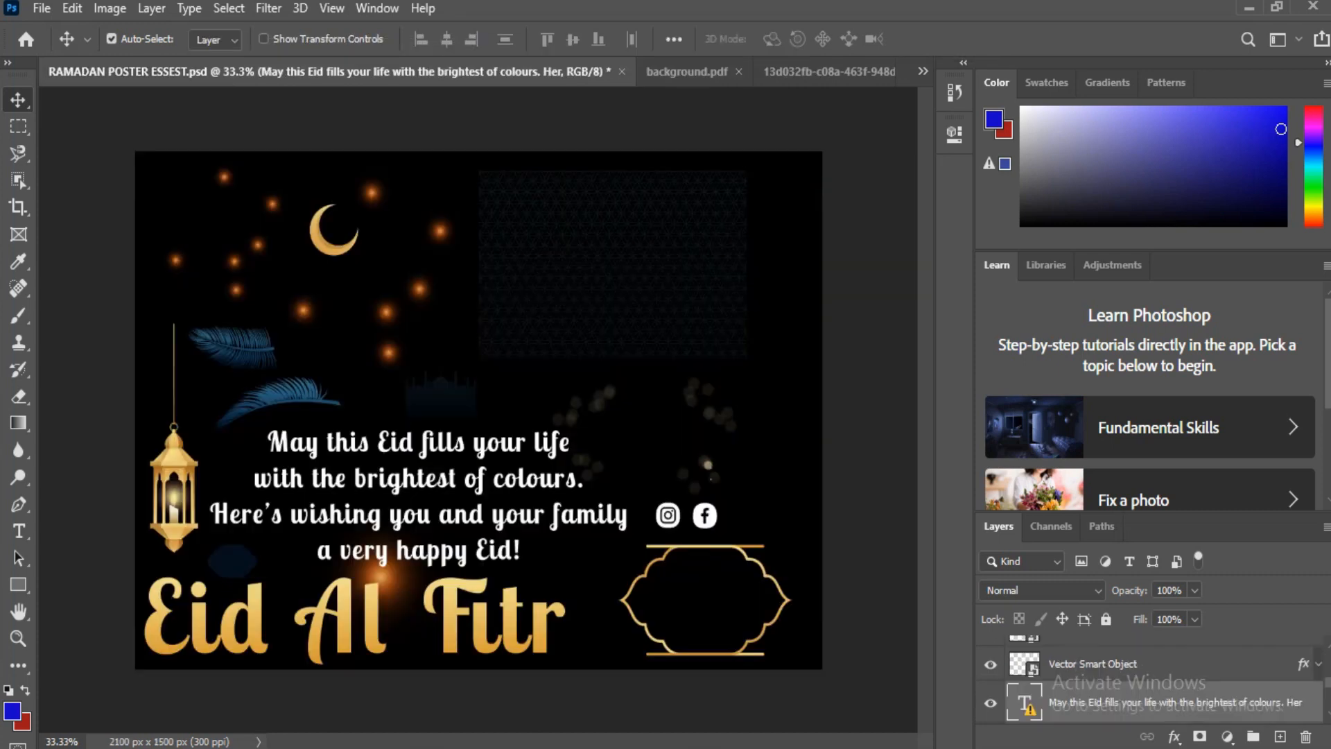
drag(440, 400, 456, 403)
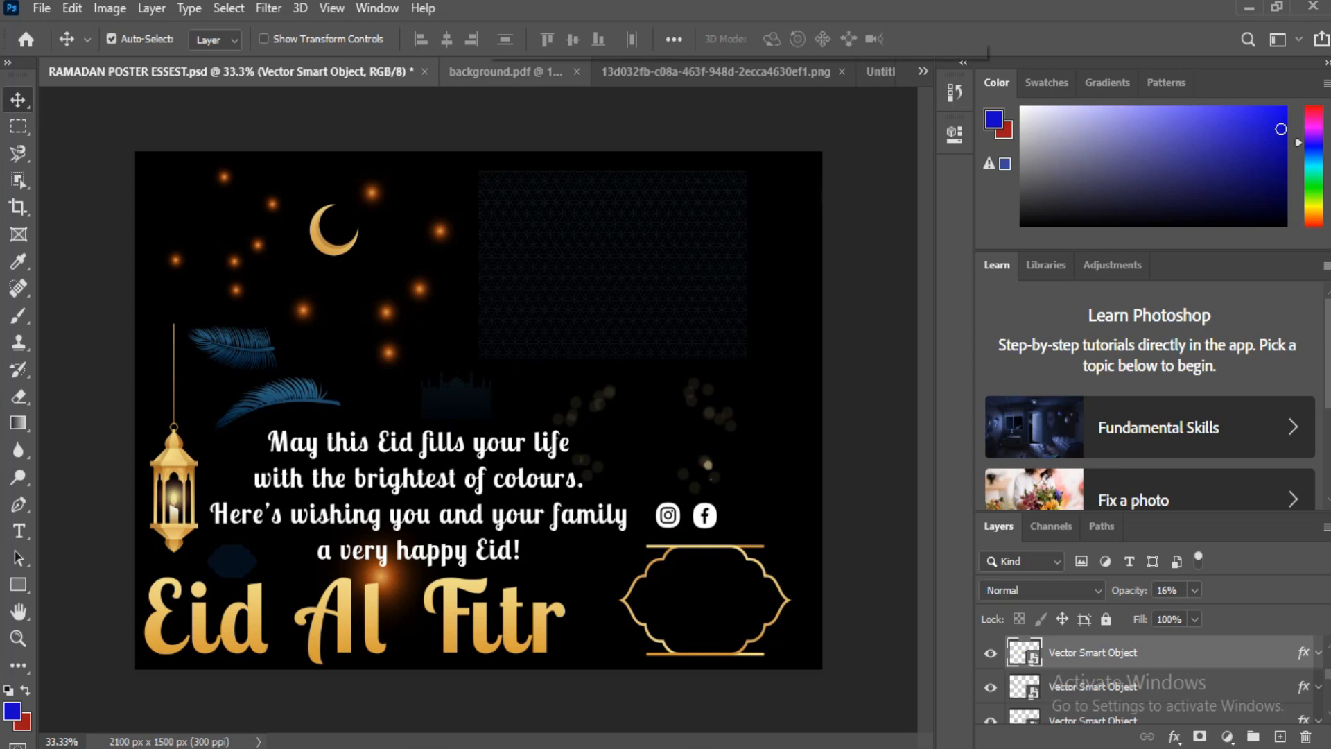
mouse_move(324, 249)
mouse_down()
mouse_move(359, 269)
mouse_move(333, 269)
mouse_up()
drag(372, 193, 650, 298)
key(ctrl+t)
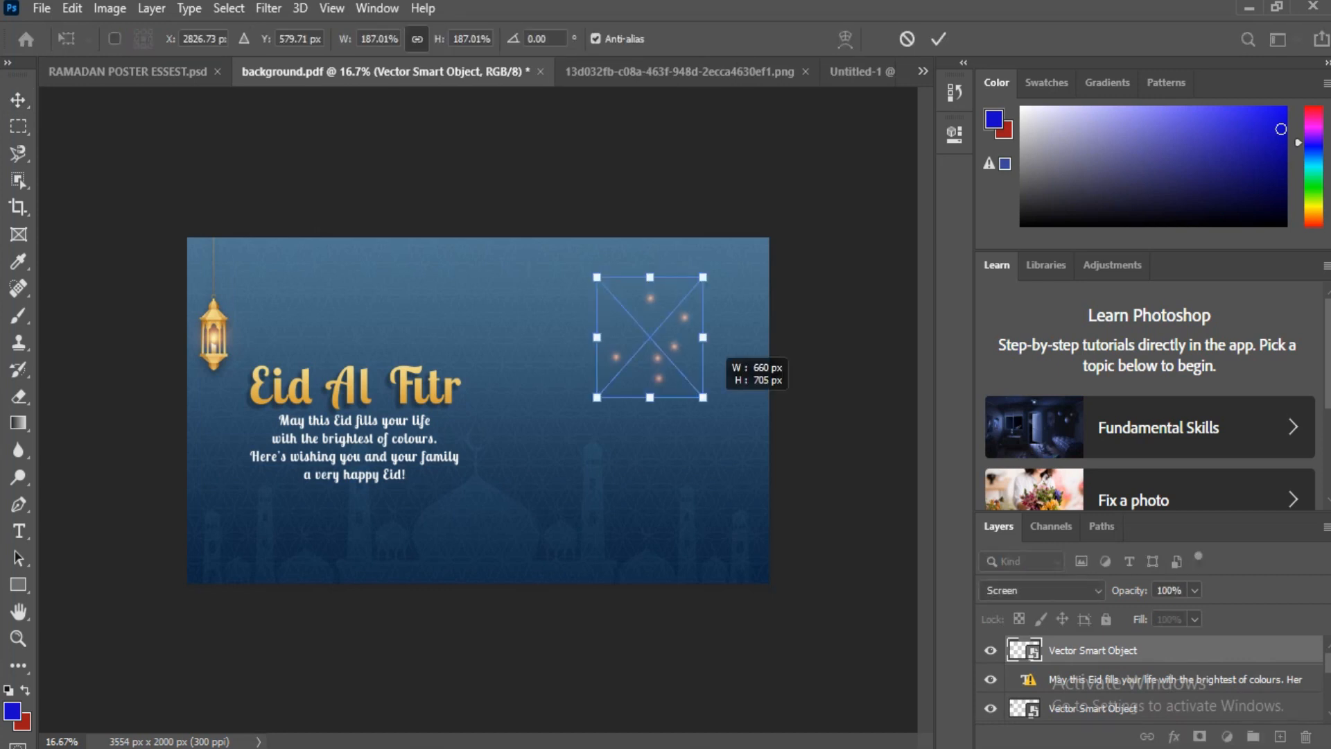
drag(702, 397, 792, 498)
drag(693, 389, 333, 366)
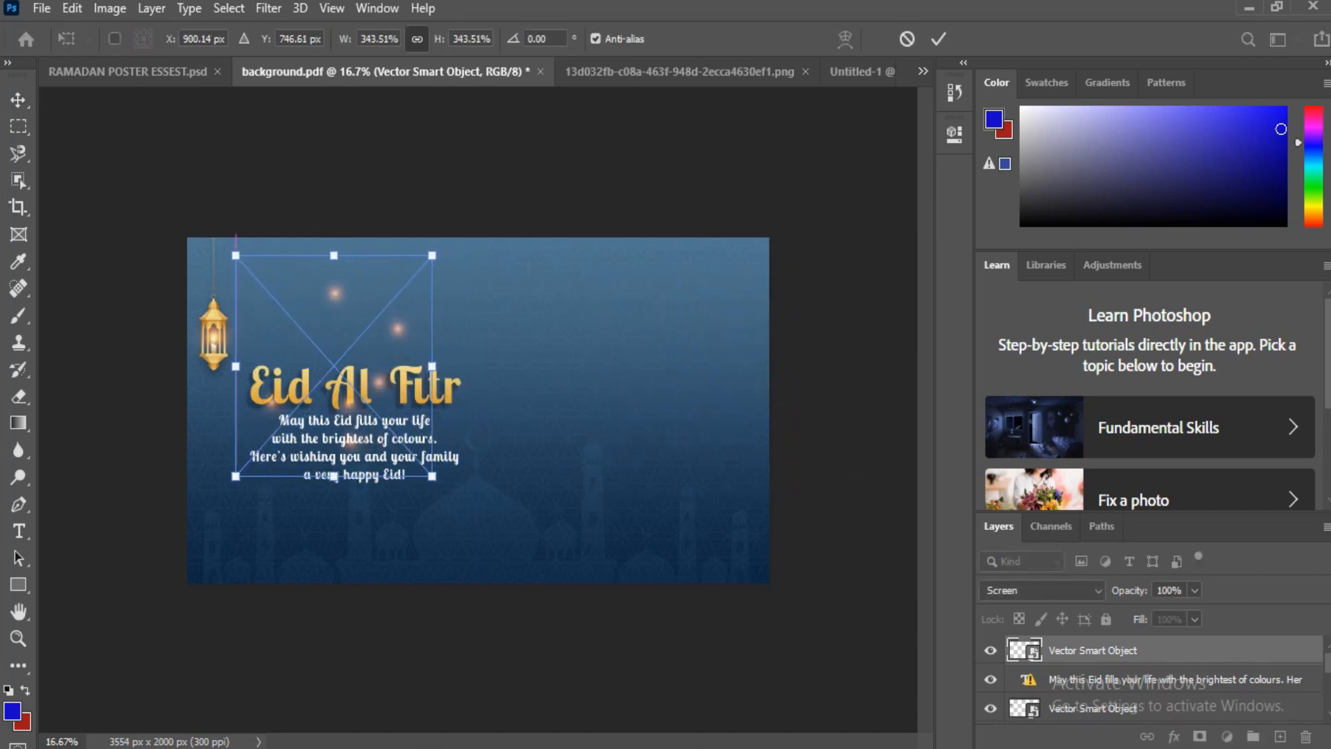
drag(432, 476, 562, 623)
drag(479, 426, 338, 391)
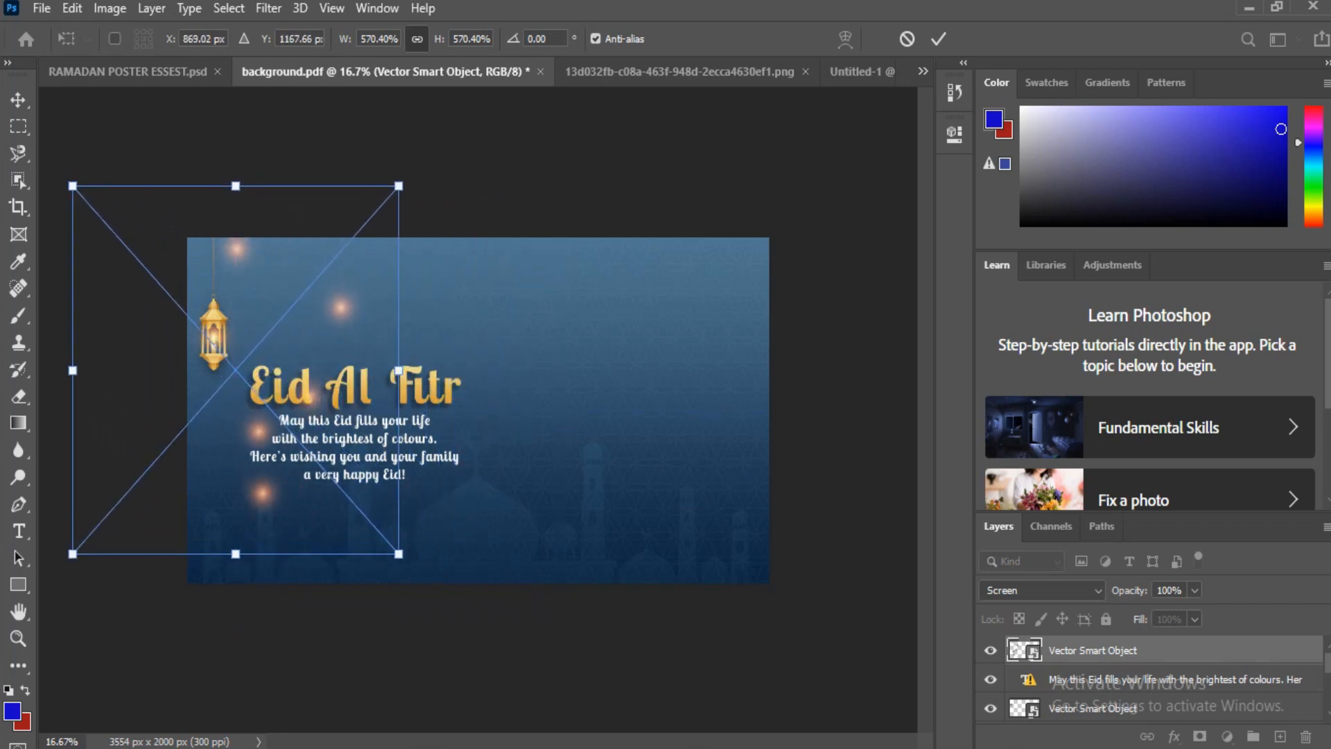
drag(398, 554, 469, 632)
drag(302, 478, 230, 451)
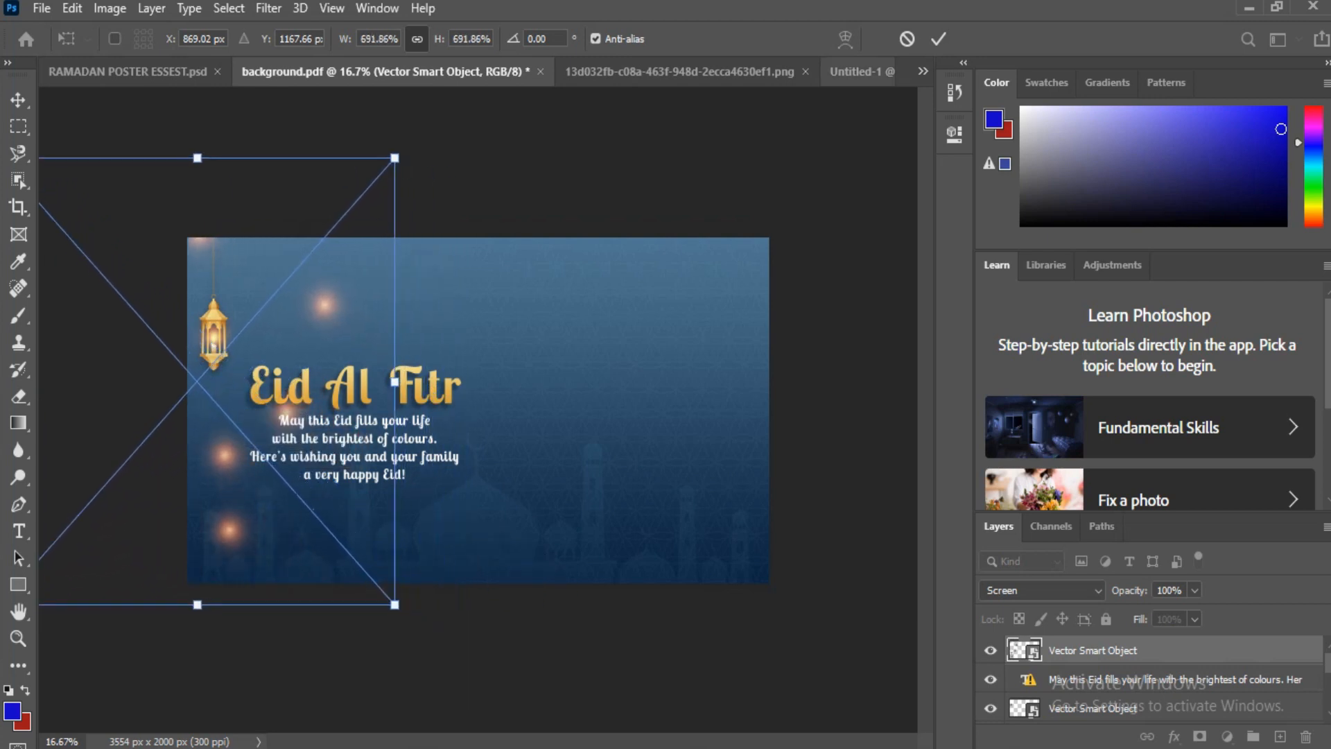
key(Return)
Add another copy of the orange light spots from the poster file, scaled to about 748% over the canvas's right side.
click(128, 71)
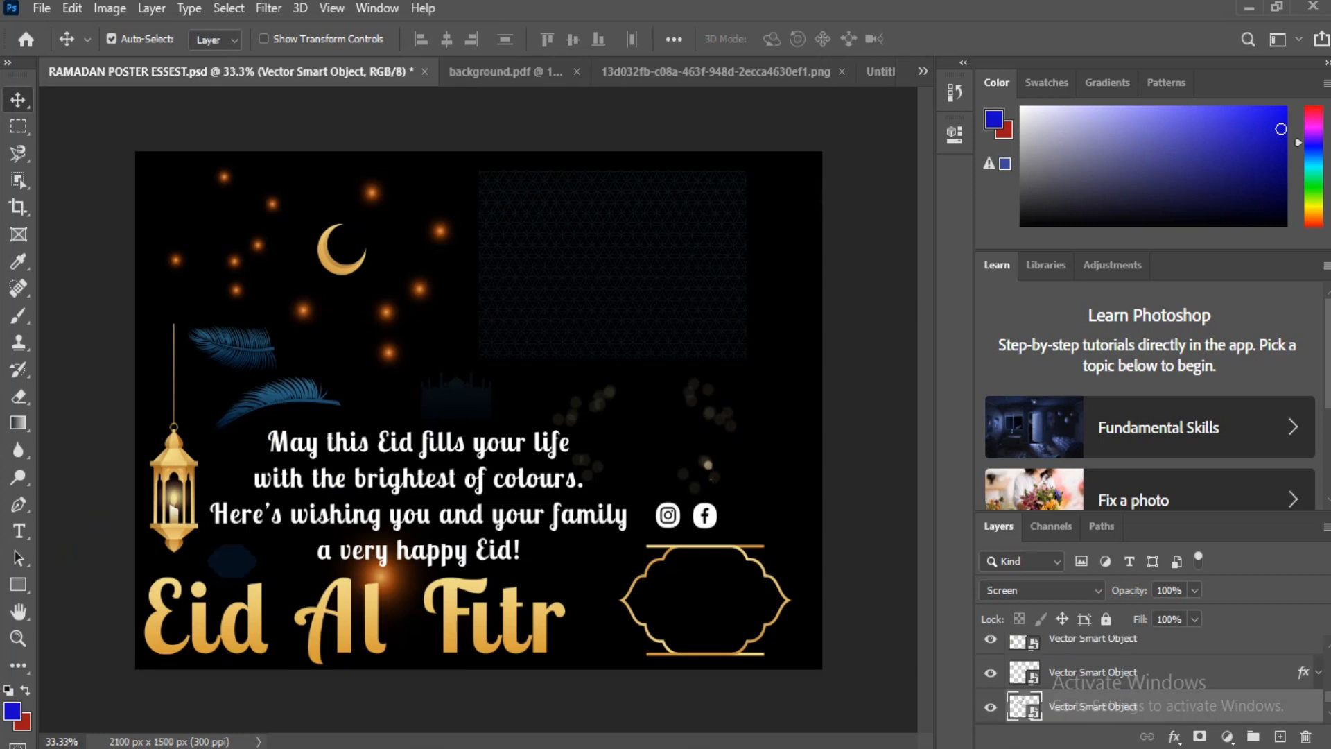
drag(236, 290, 781, 581)
key(ctrl+t)
drag(697, 498, 553, 410)
drag(633, 493, 623, 452)
drag(726, 577, 806, 666)
drag(700, 470, 644, 391)
key(Return)
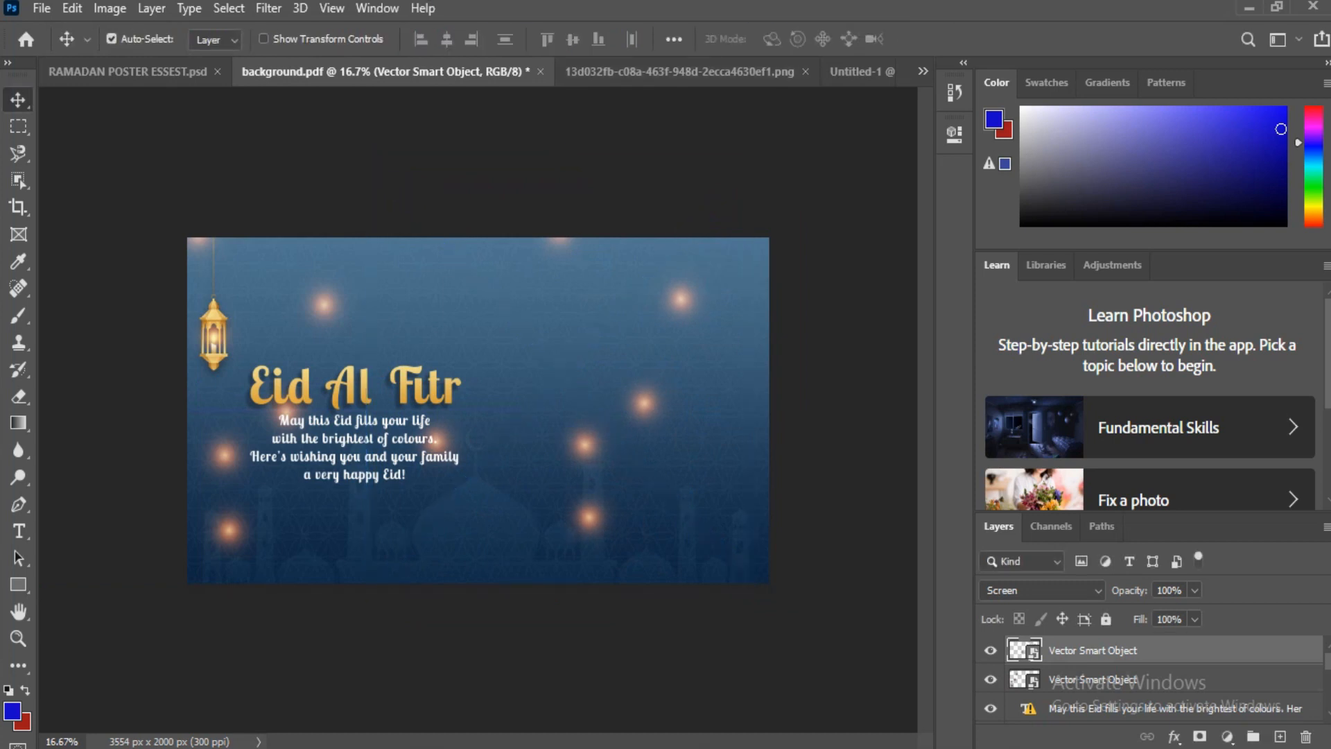
key(ctrl+t)
drag(751, 585, 786, 645)
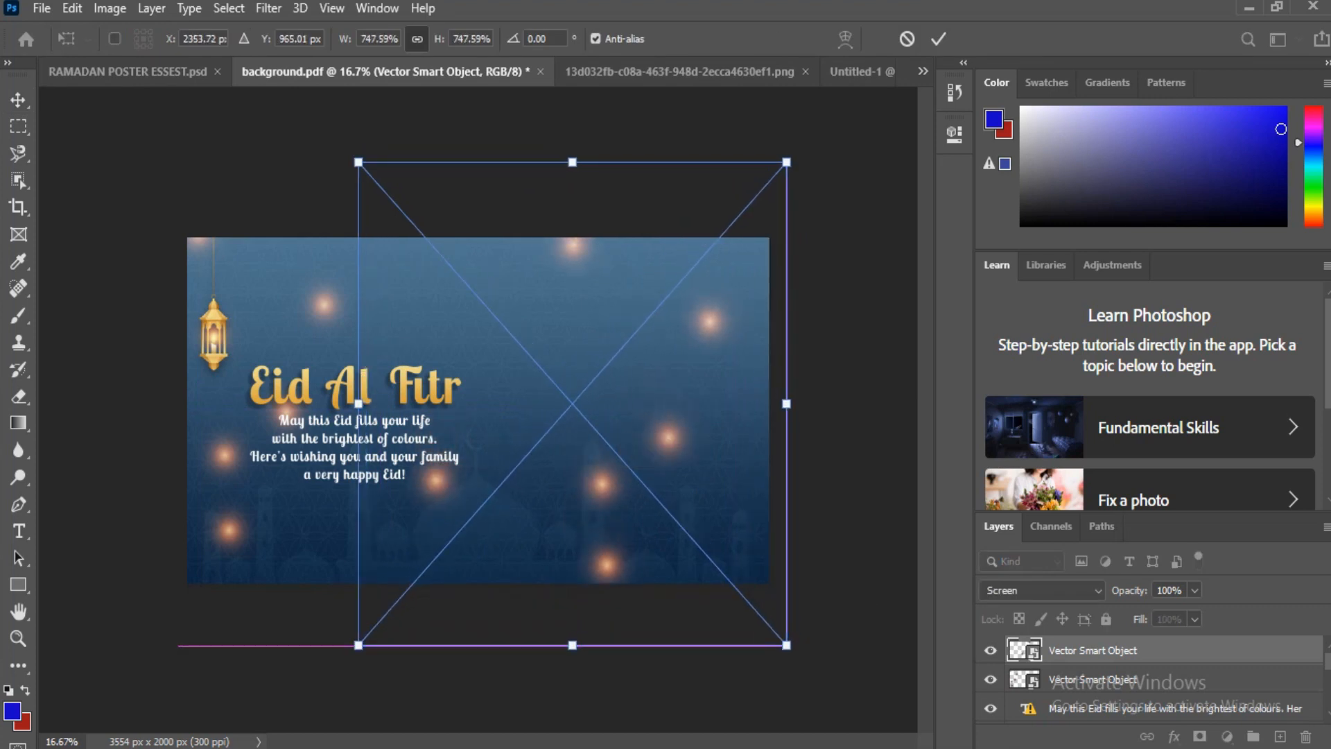
click(938, 39)
Copy the gold ornamental frame from the poster file, scale it to about 90% and position it in the canvas's right half.
click(127, 72)
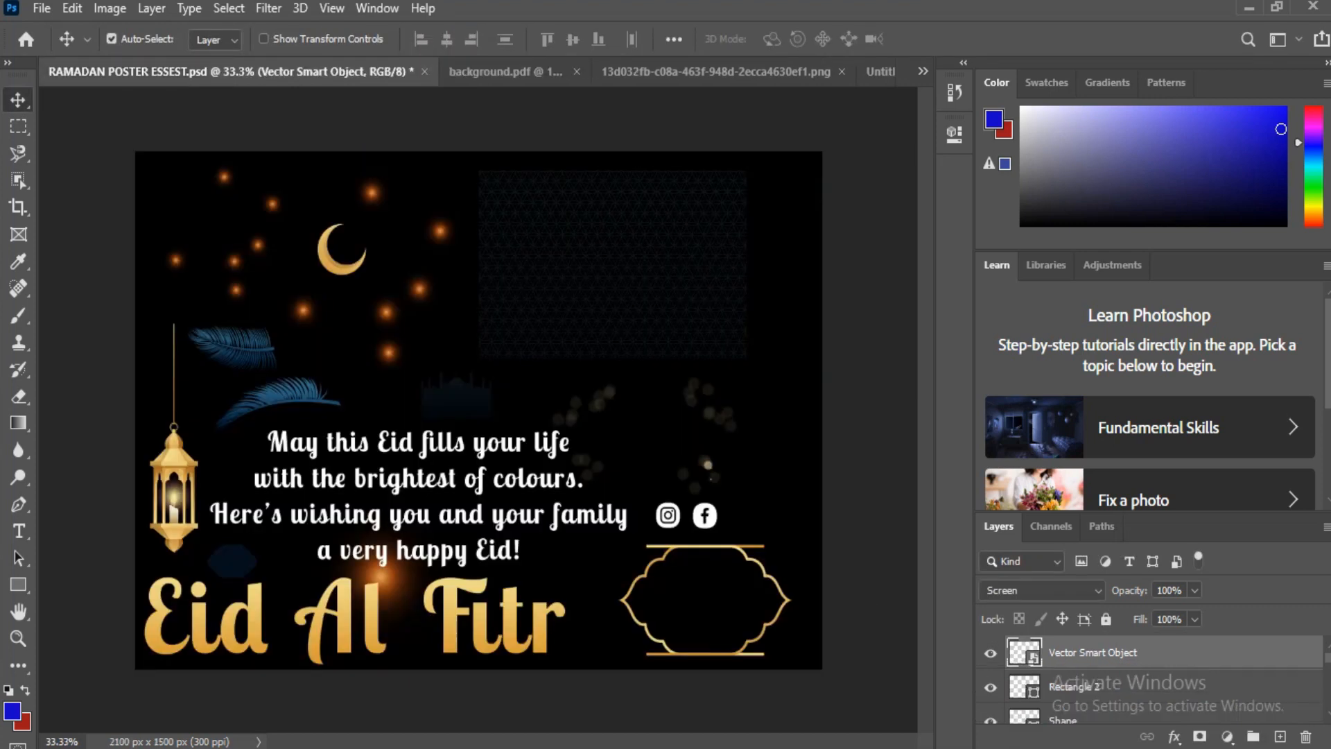
drag(705, 600, 504, 193)
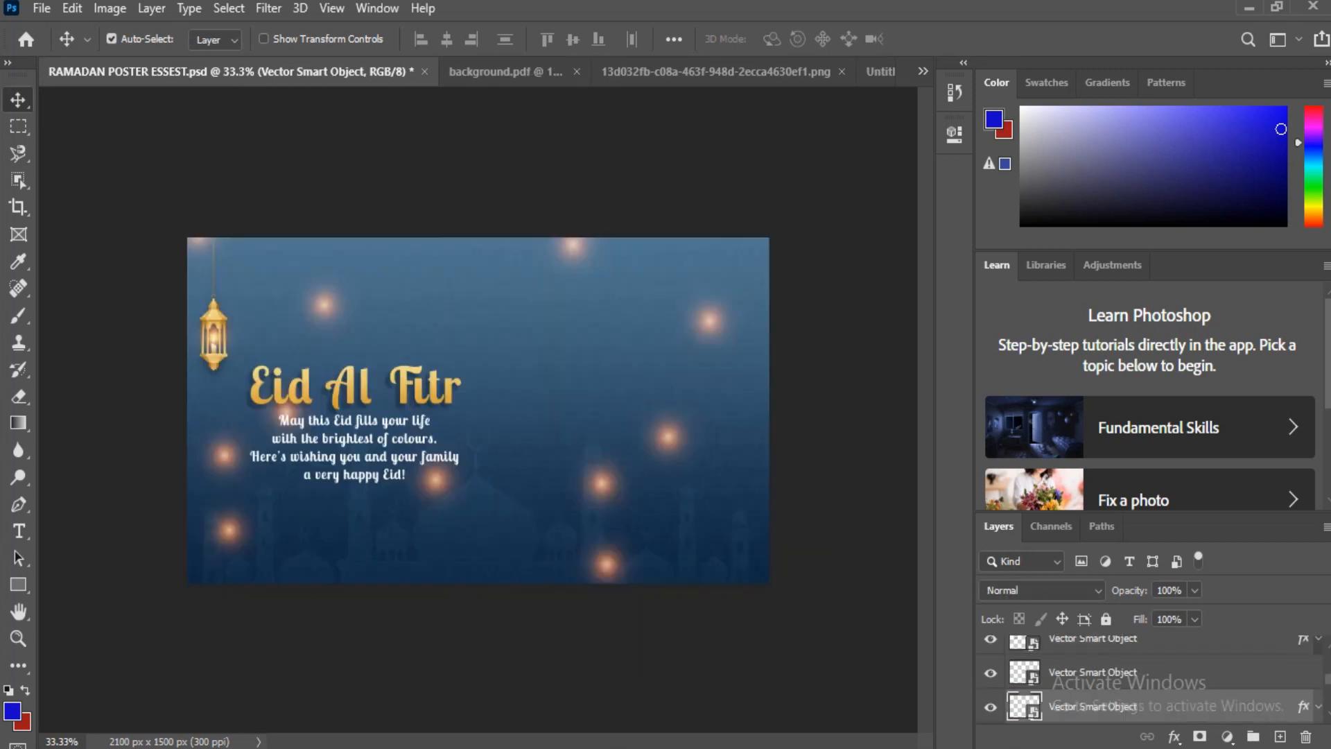
drag(505, 73, 854, 544)
key(ctrl+t)
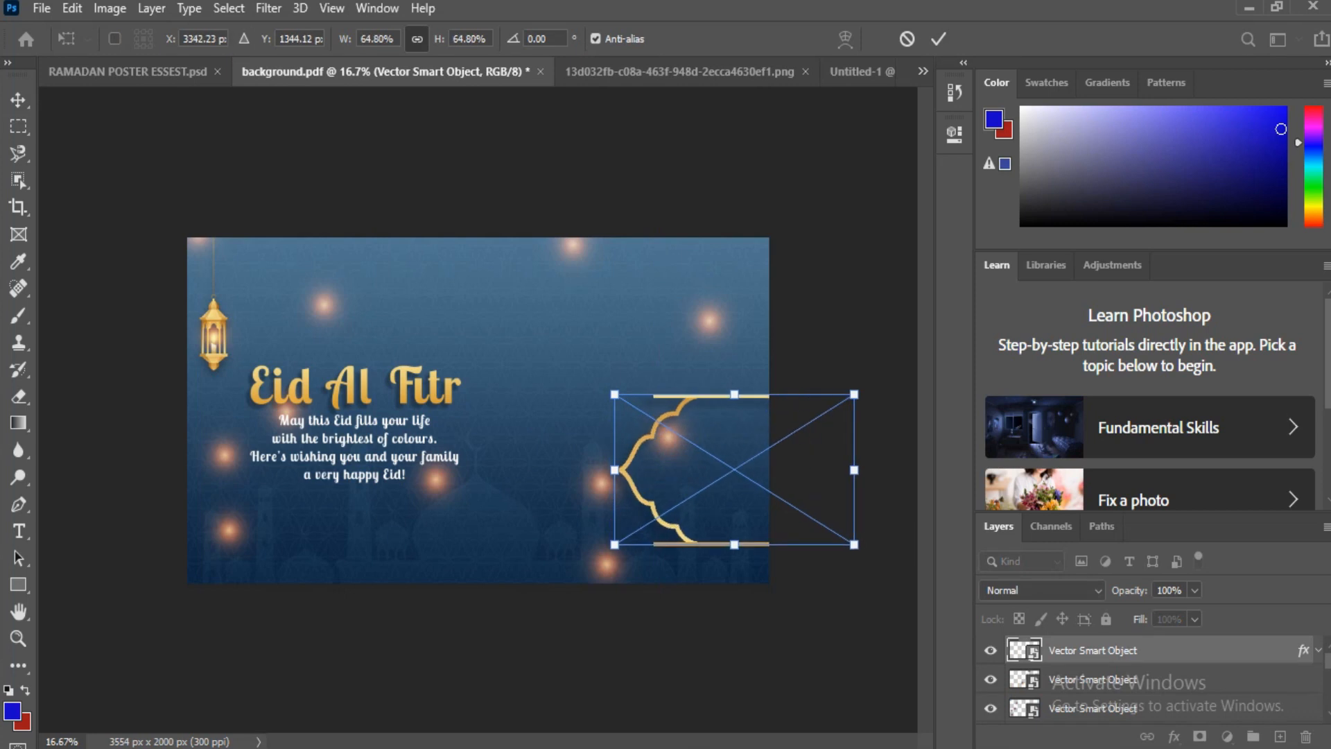
drag(734, 469, 611, 419)
drag(731, 493, 822, 552)
drag(746, 491, 748, 455)
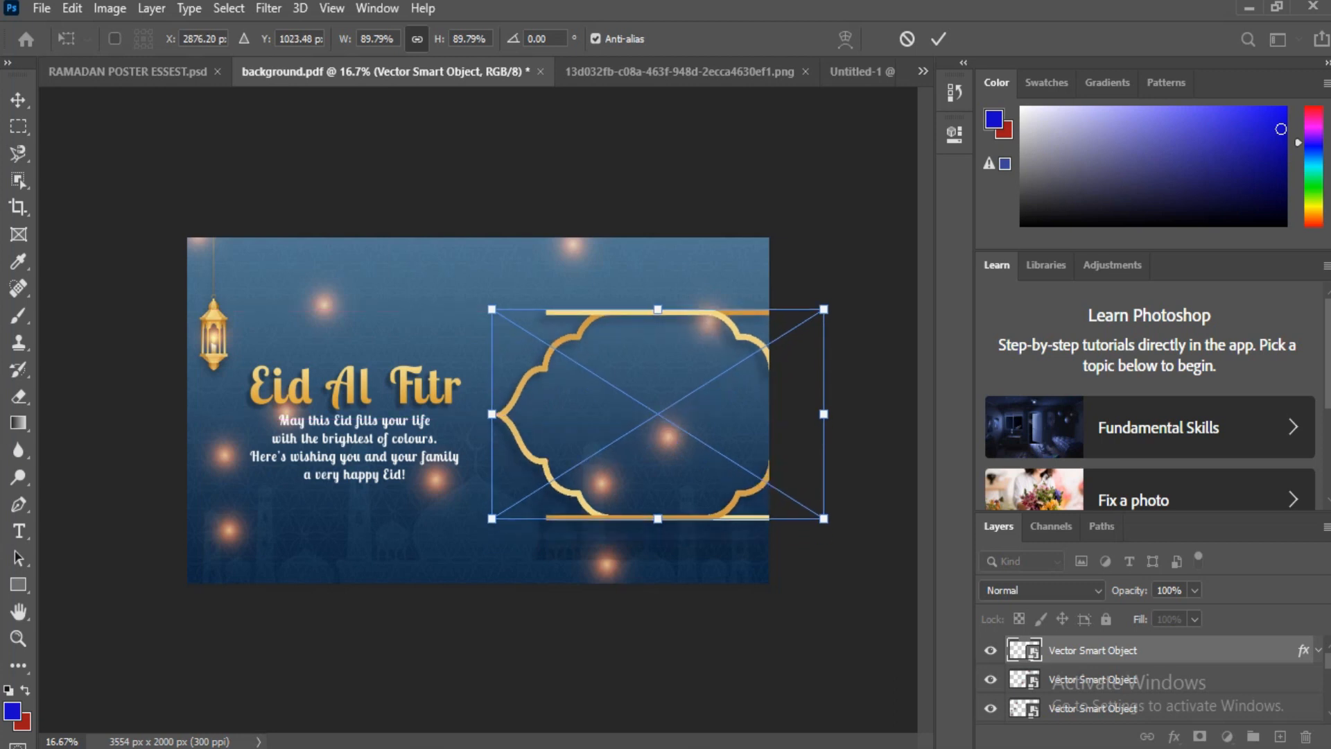
mouse_move(749, 455)
mouse_down()
mouse_move(740, 430)
mouse_move(740, 474)
mouse_move(745, 460)
mouse_up()
key(Return)
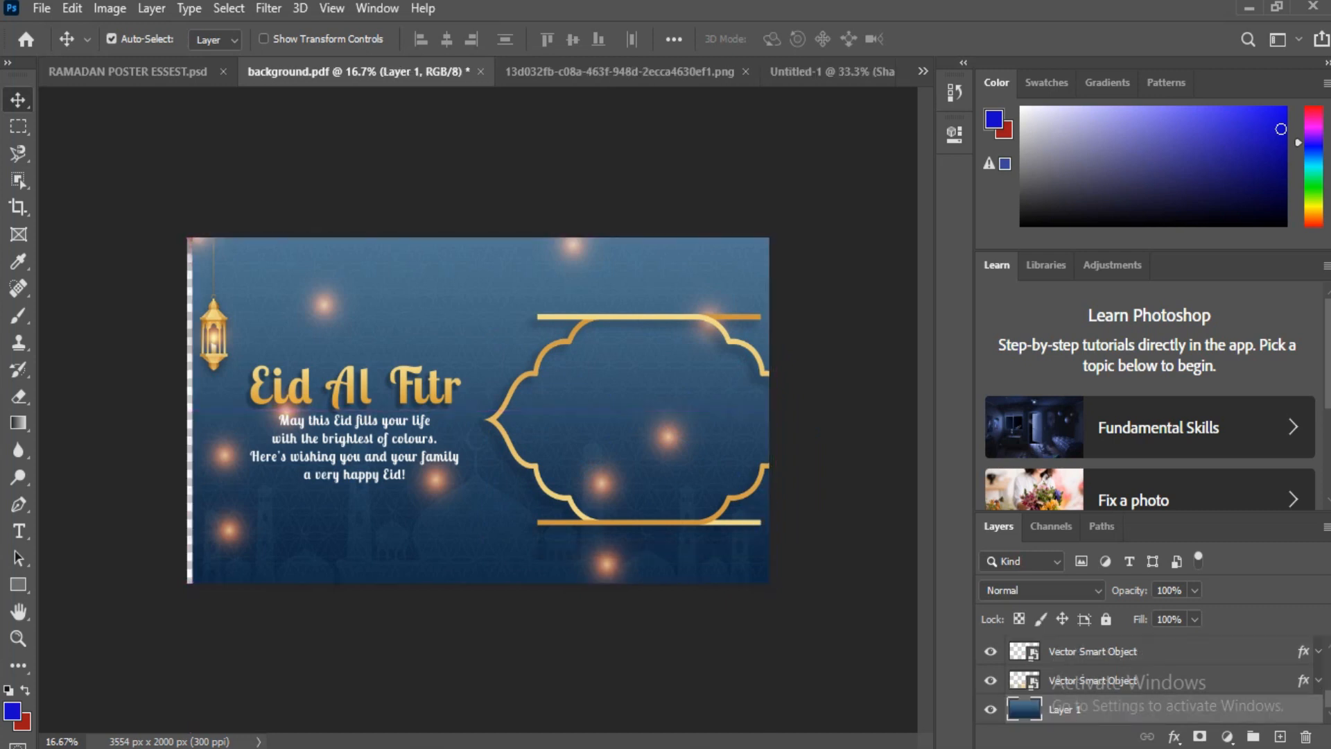
Realign the gradient background layer with the canvas and scale it to 100.42% to close the gap at the edge.
drag(281, 519, 295, 519)
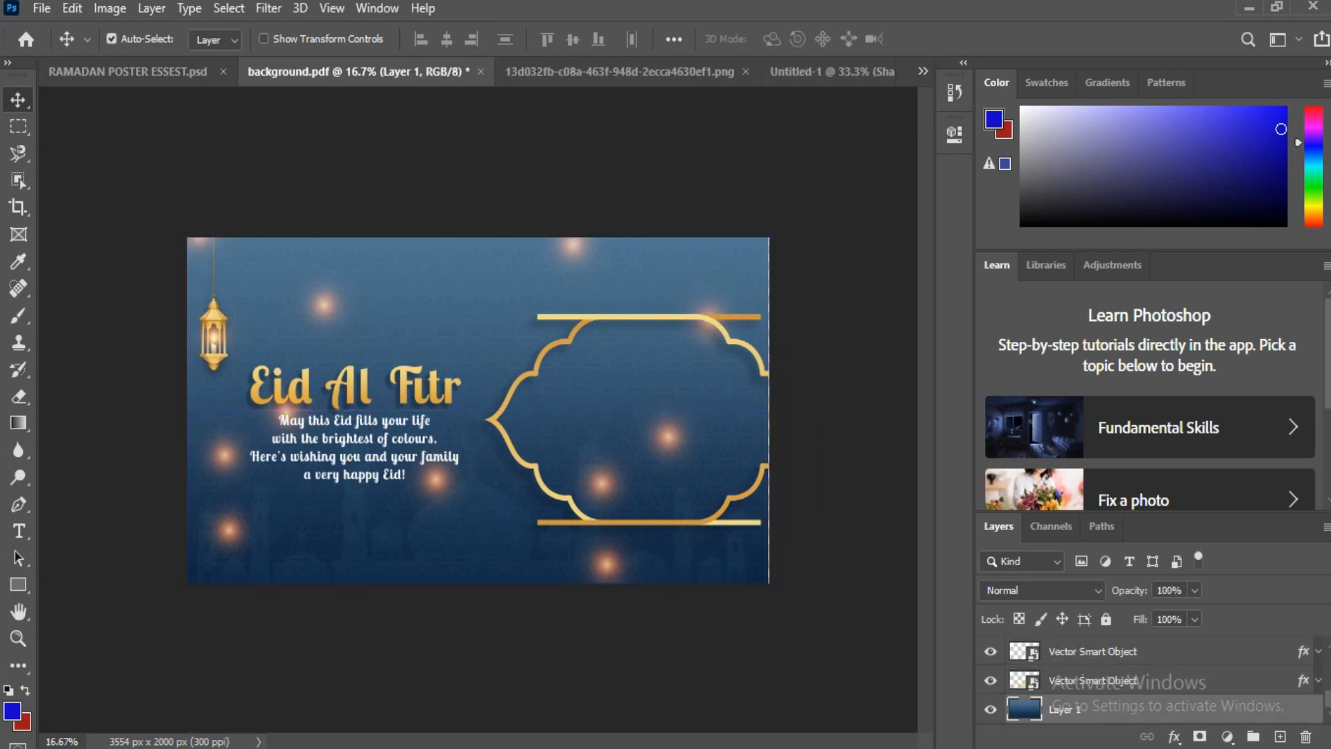
drag(549, 520, 548, 520)
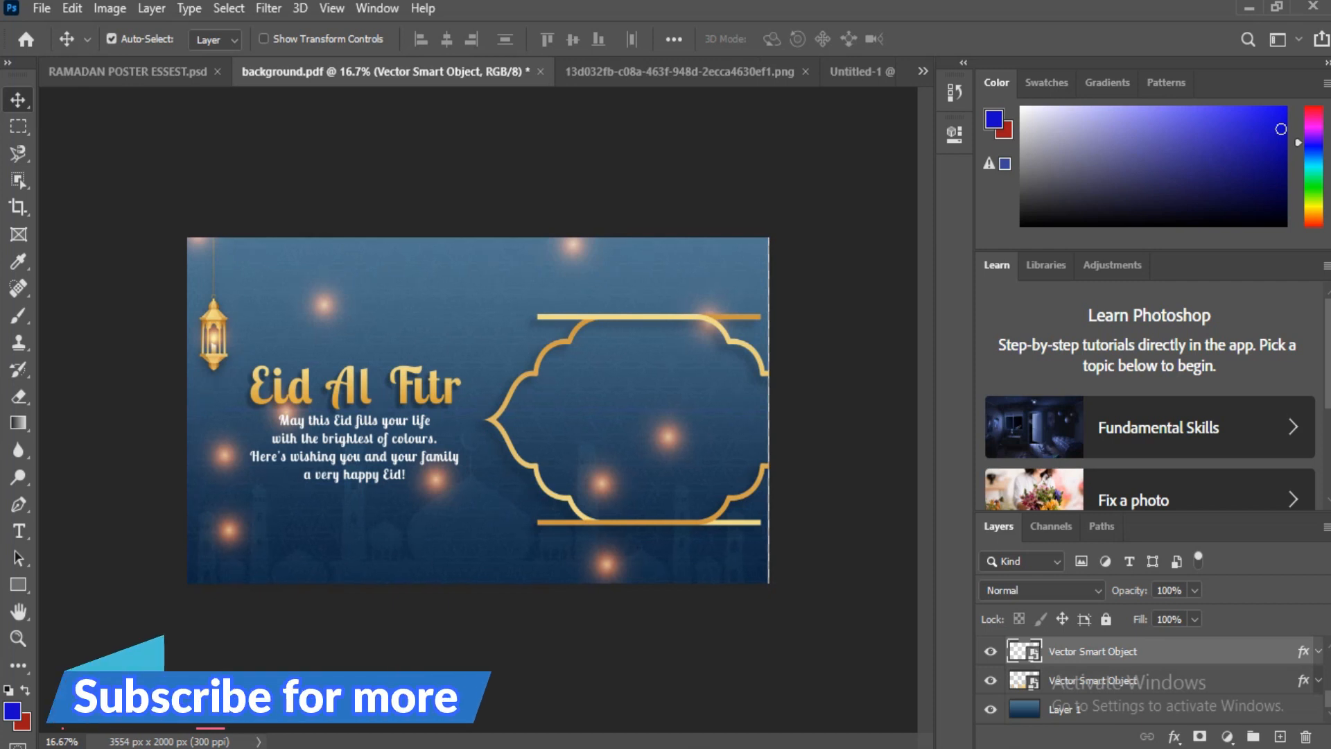
click(1065, 709)
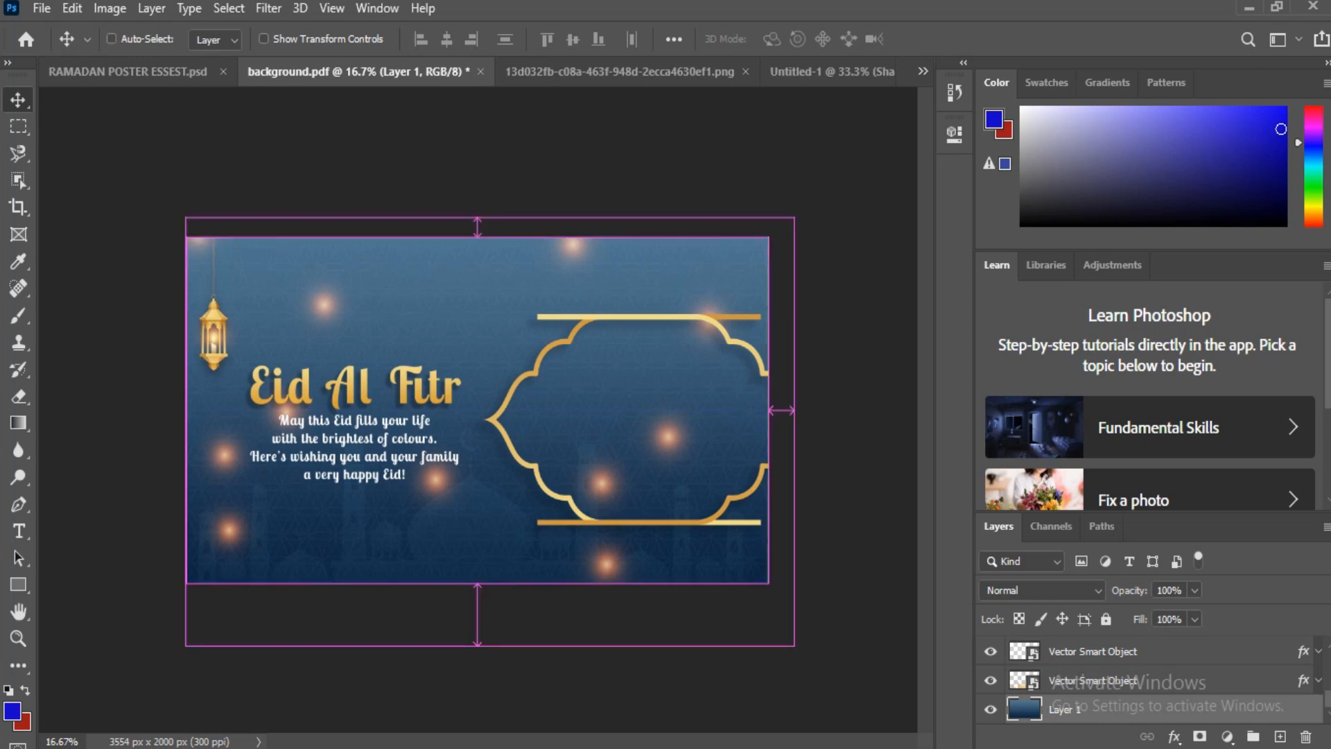
key(ctrl+t)
drag(768, 410, 771, 409)
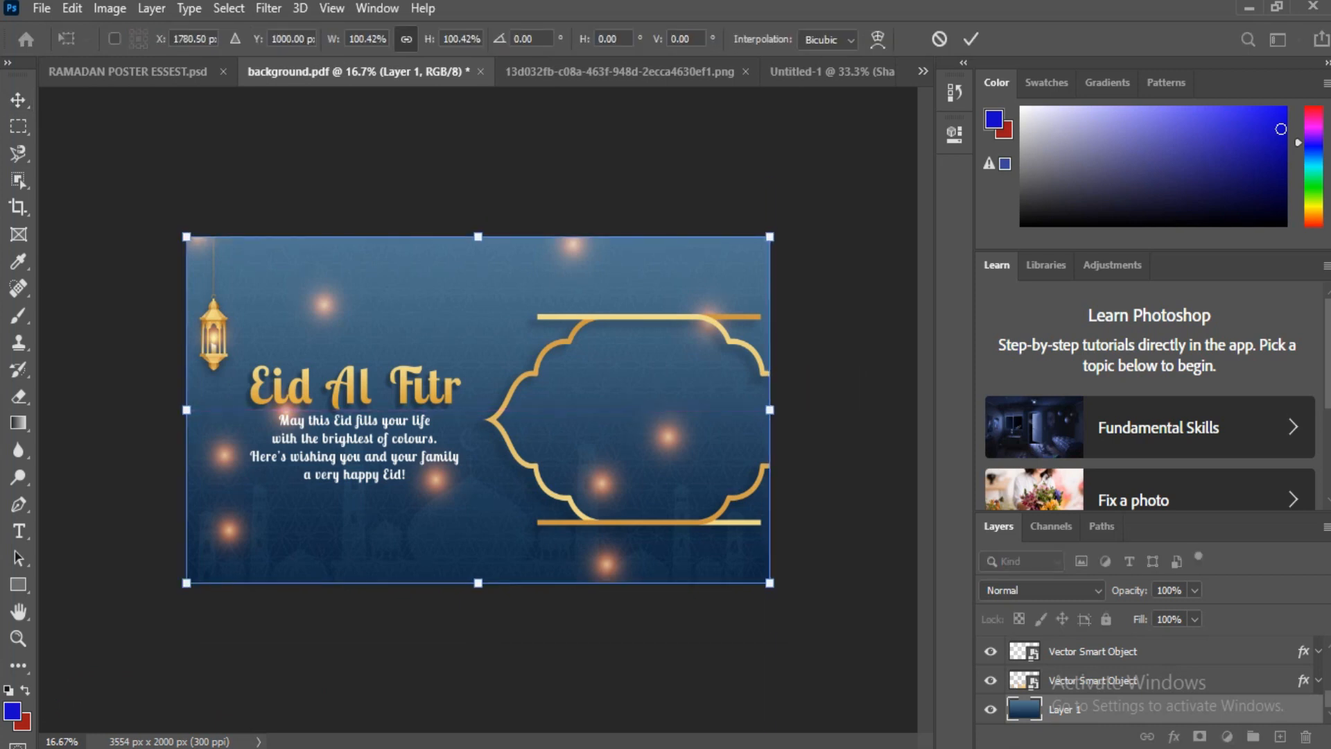
key(Return)
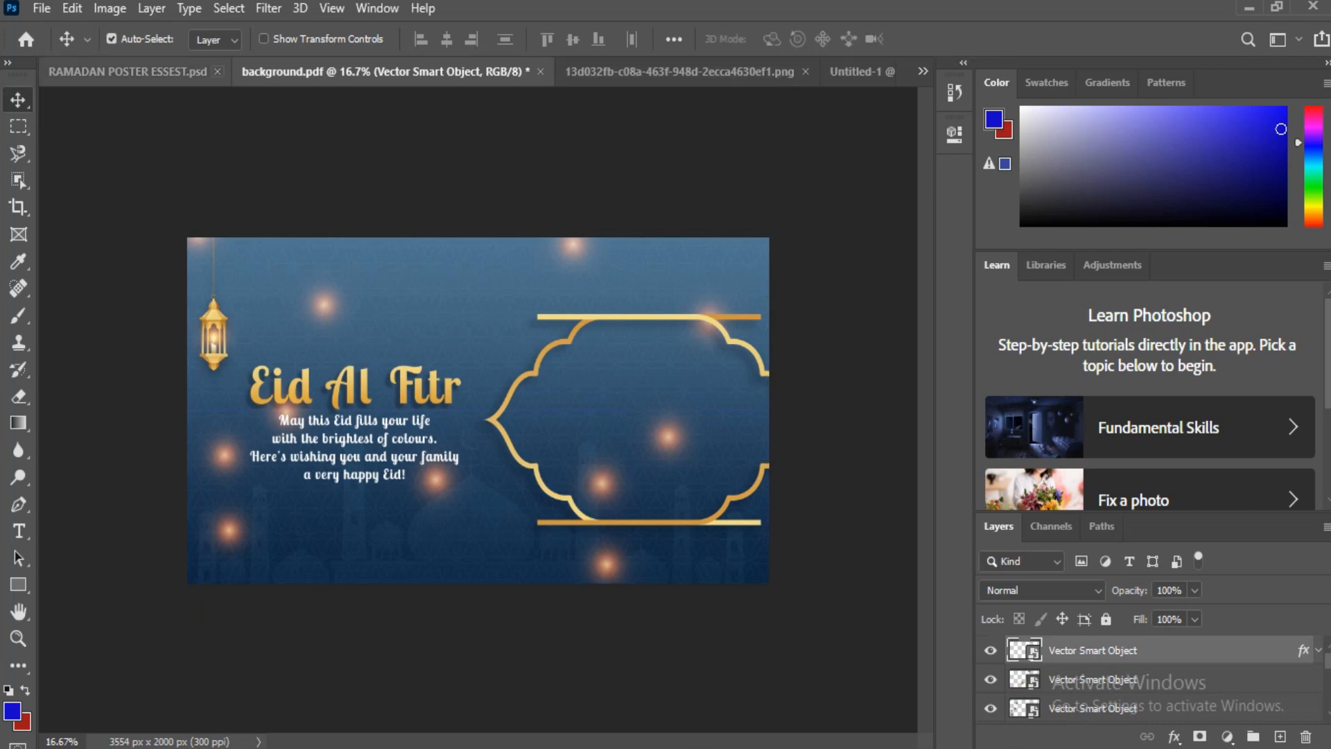
Copy the lantern from the poster file again and hang a smaller one above the gold frame.
click(127, 71)
drag(174, 478, 665, 277)
key(ctrl+t)
key(Return)
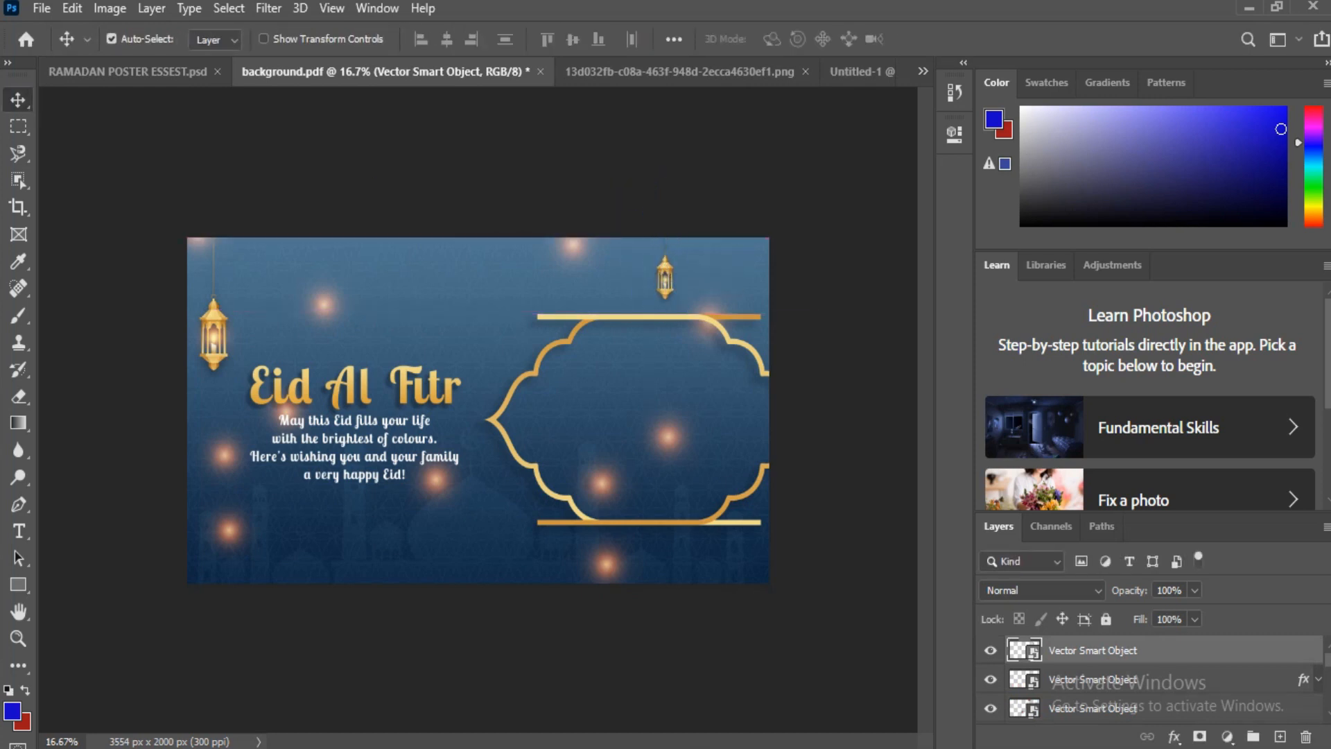
Copy the orange glow from the poster file, scale it down and center it on the small lantern above the frame.
click(146, 72)
drag(377, 602, 657, 284)
key(ctrl+z)
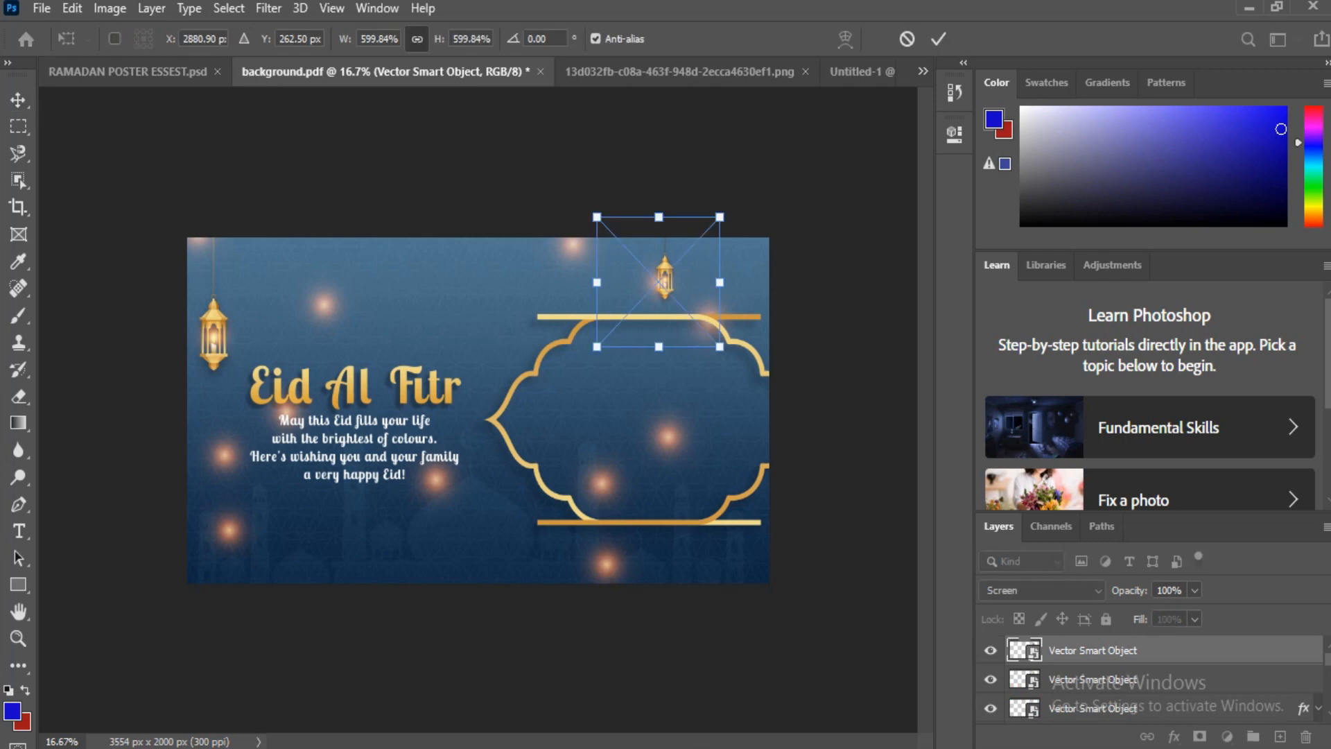
drag(717, 344, 658, 281)
drag(625, 249, 663, 281)
key(Return)
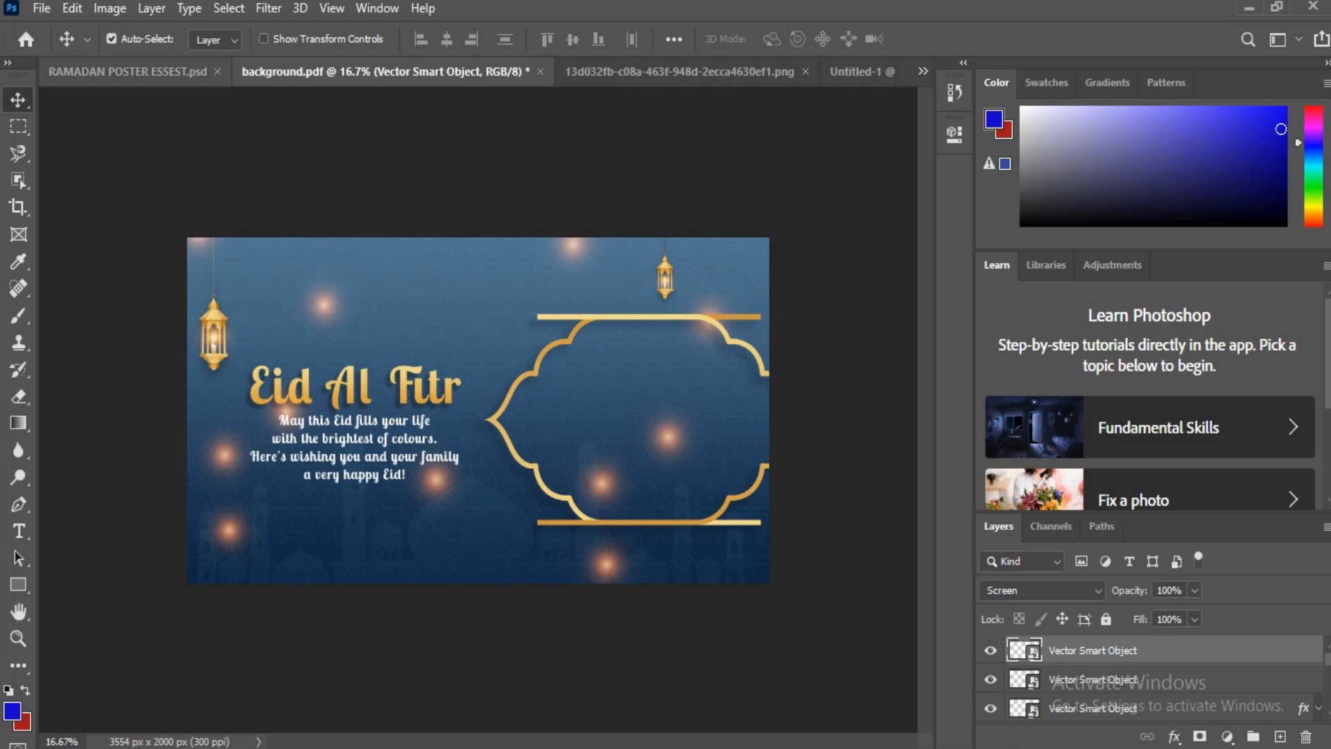
Copy the gold crescent moon from the poster file, scale it to about 265% and place it above the end of the title.
click(129, 72)
drag(343, 266, 535, 381)
key(ctrl+t)
mouse_move(466, 352)
mouse_down()
mouse_move(419, 316)
mouse_move(480, 364)
mouse_up()
drag(420, 322, 439, 324)
drag(498, 364, 508, 374)
drag(449, 329, 445, 329)
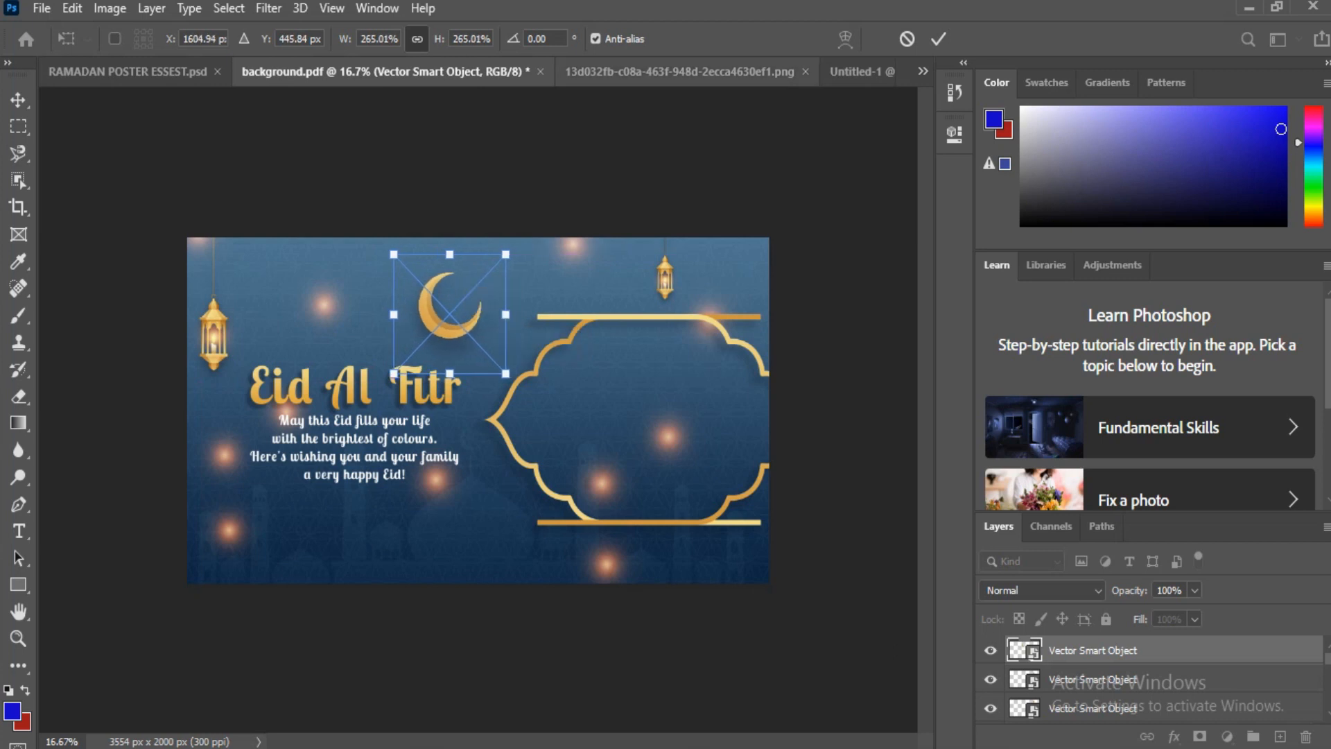
click(938, 39)
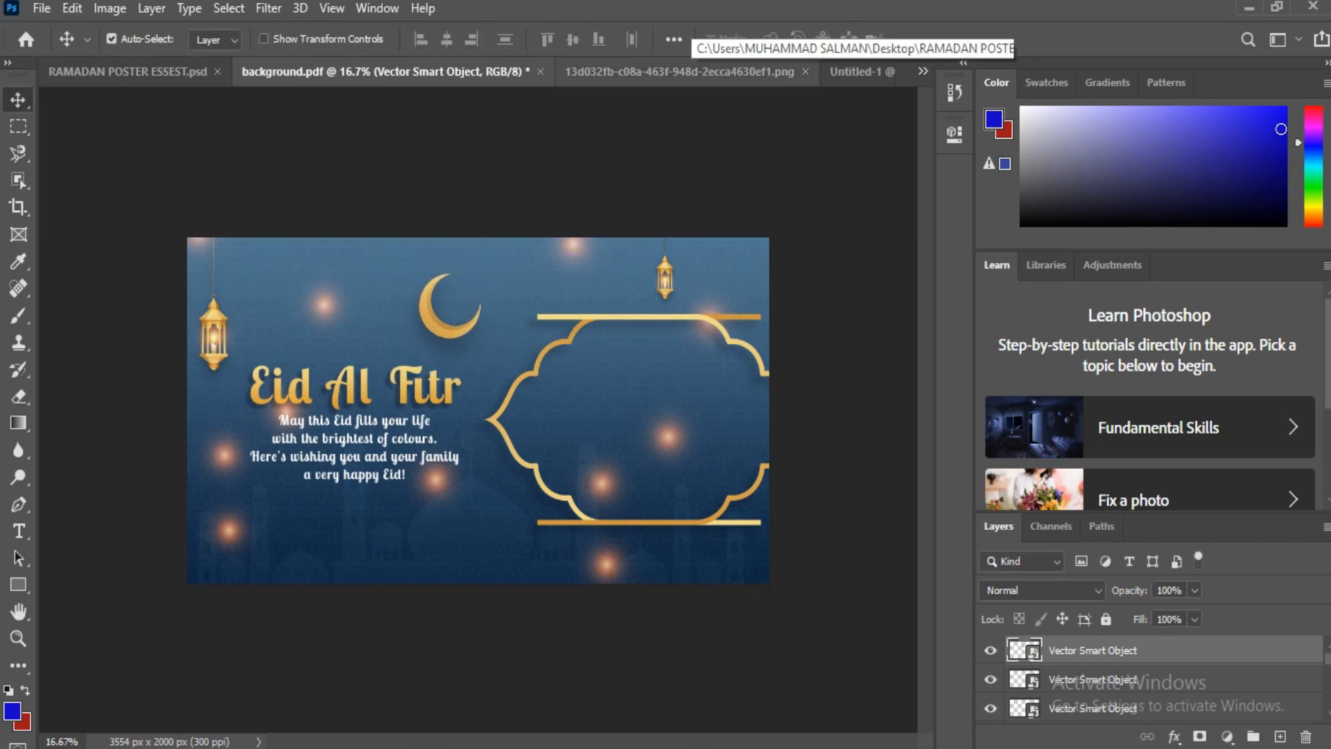
Copy the photo of the praying man into the Untitled-1 document, scale it to about 79% and place it over the dark ornamental shape.
click(860, 72)
drag(508, 385, 508, 362)
click(530, 71)
drag(466, 306, 463, 370)
key(ctrl+t)
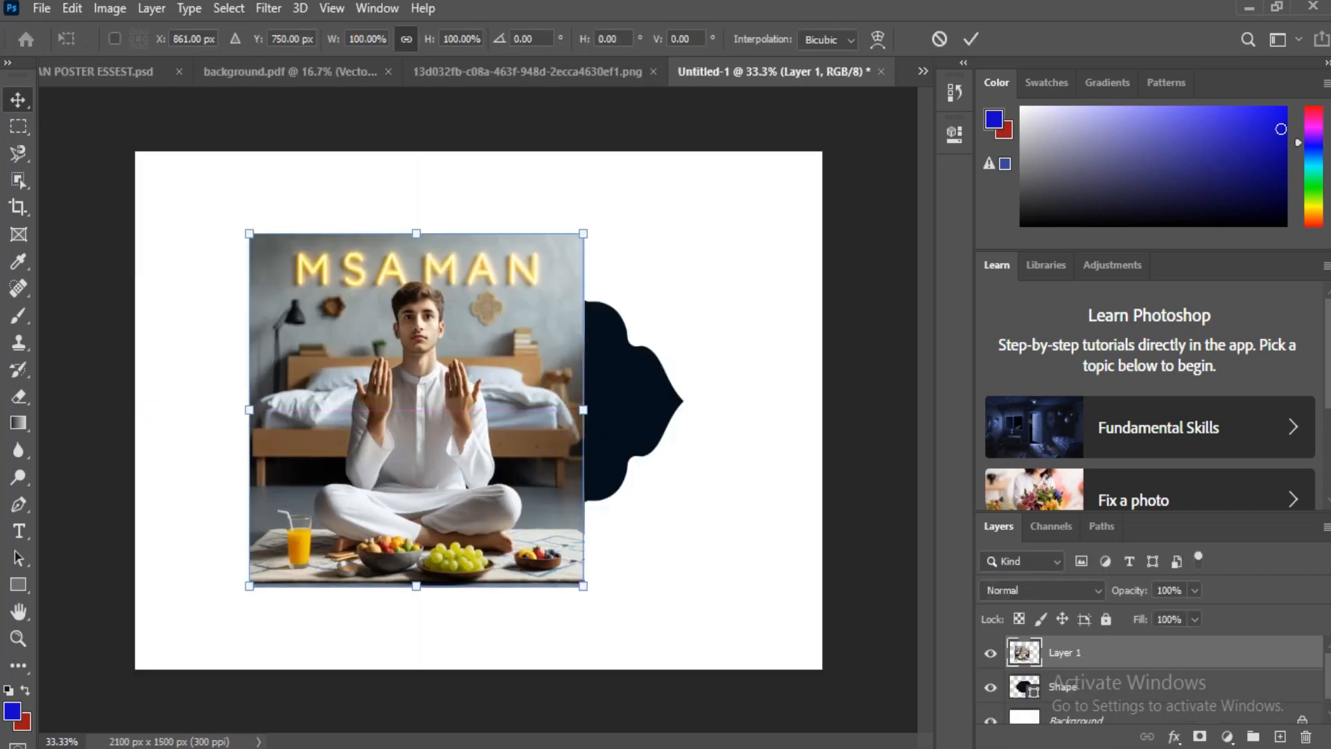
drag(584, 587, 514, 513)
drag(434, 445, 541, 479)
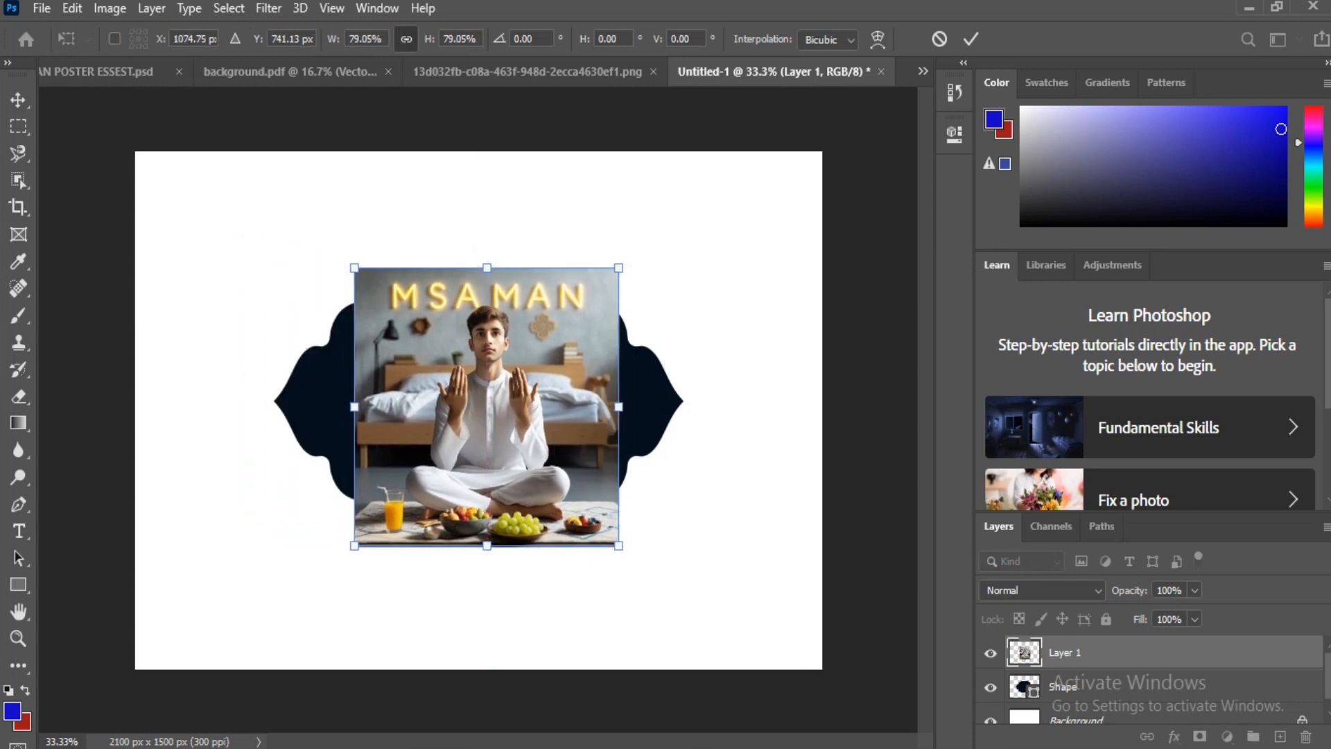
key(Return)
Duplicate the photo layer and clip the original to the dark ornamental shape with a clipping mask.
right_click(1067, 652)
click(1109, 107)
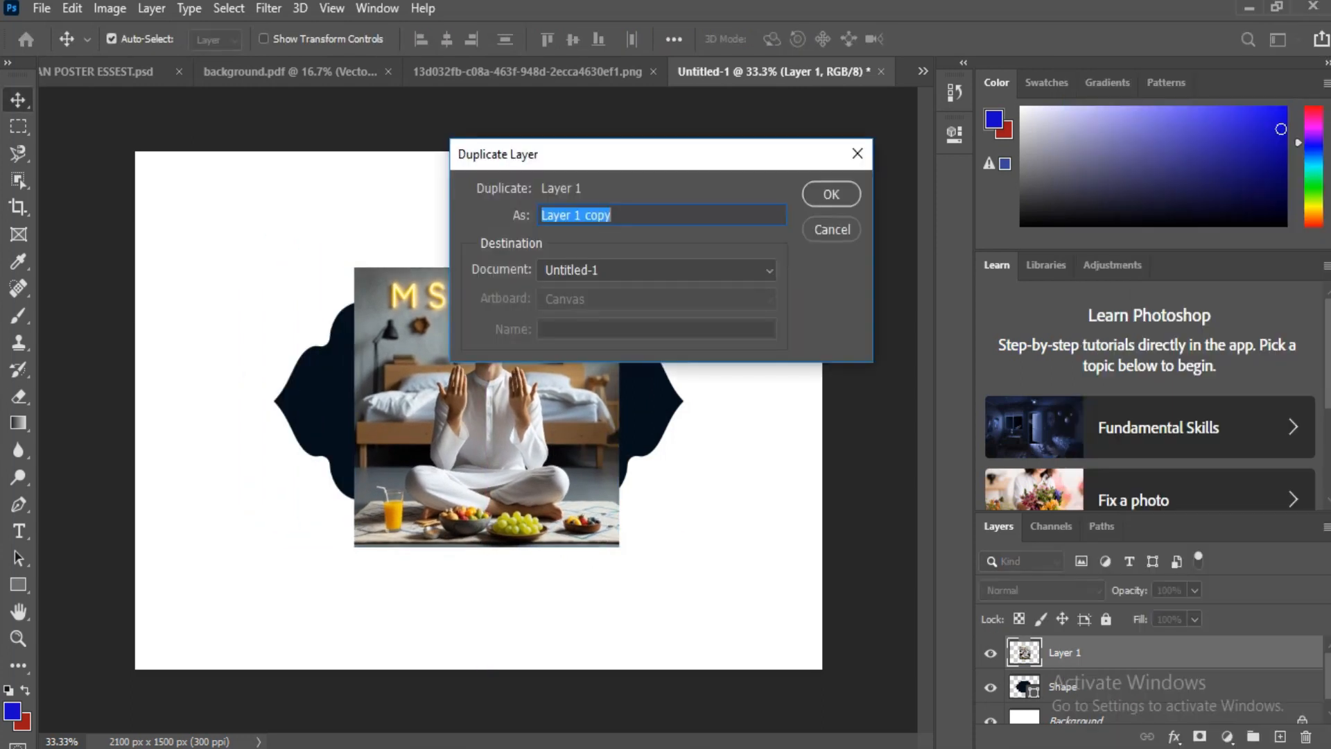
key(Return)
right_click(1095, 687)
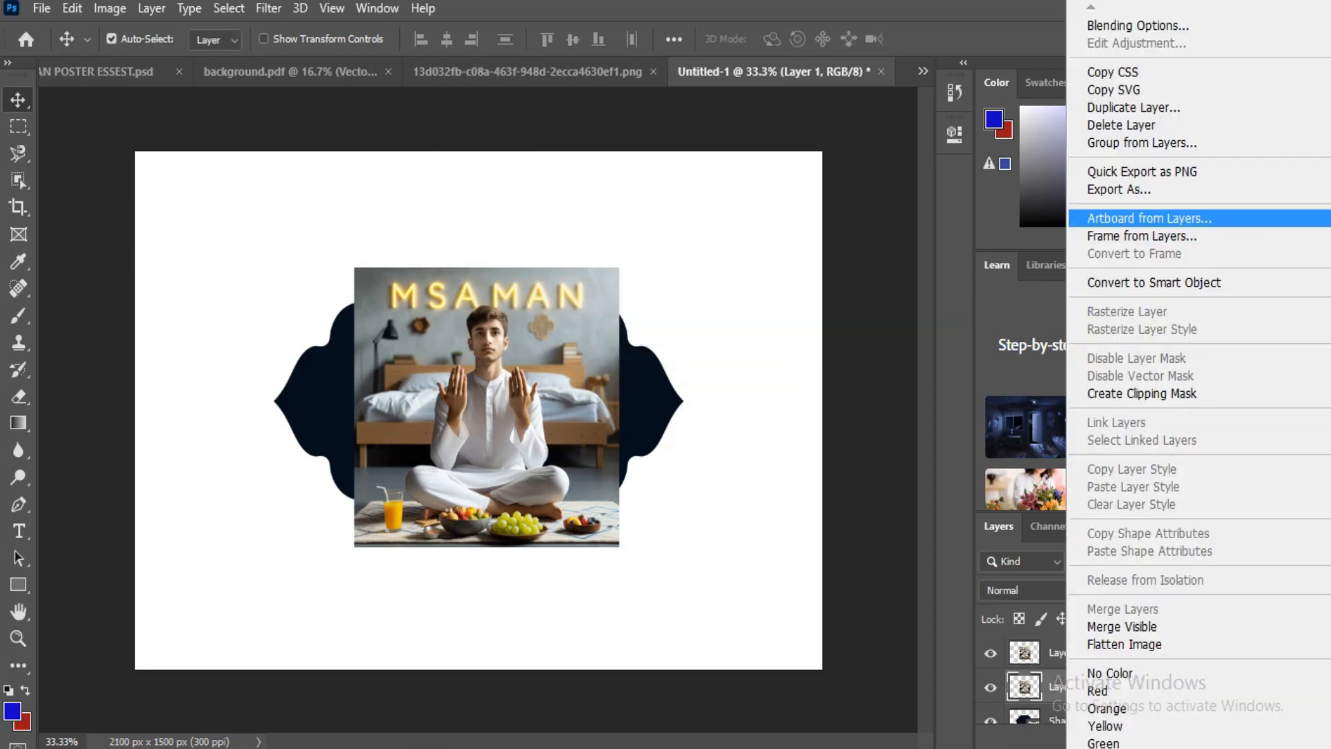
click(1142, 393)
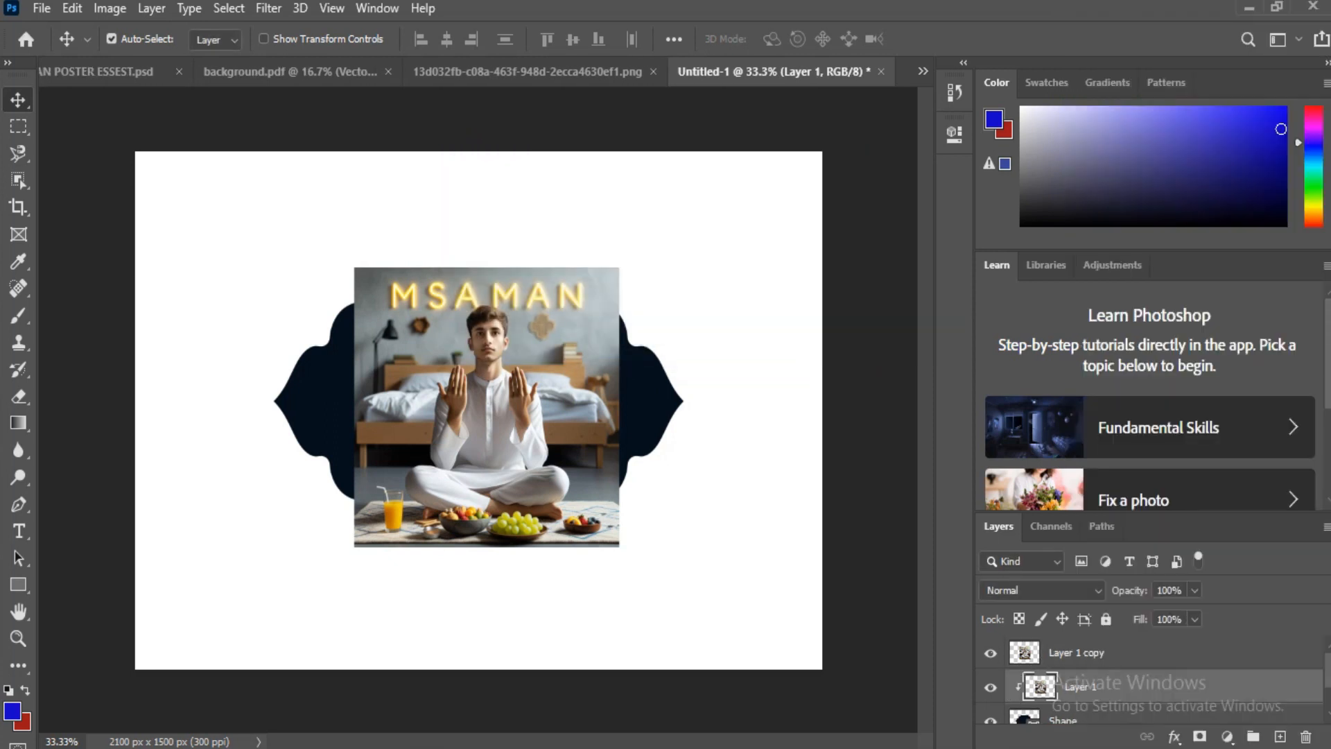
Center the clipped photo on the ornamental shape and scale it to about 155.56% so it fills the shape's full width.
drag(485, 402, 477, 402)
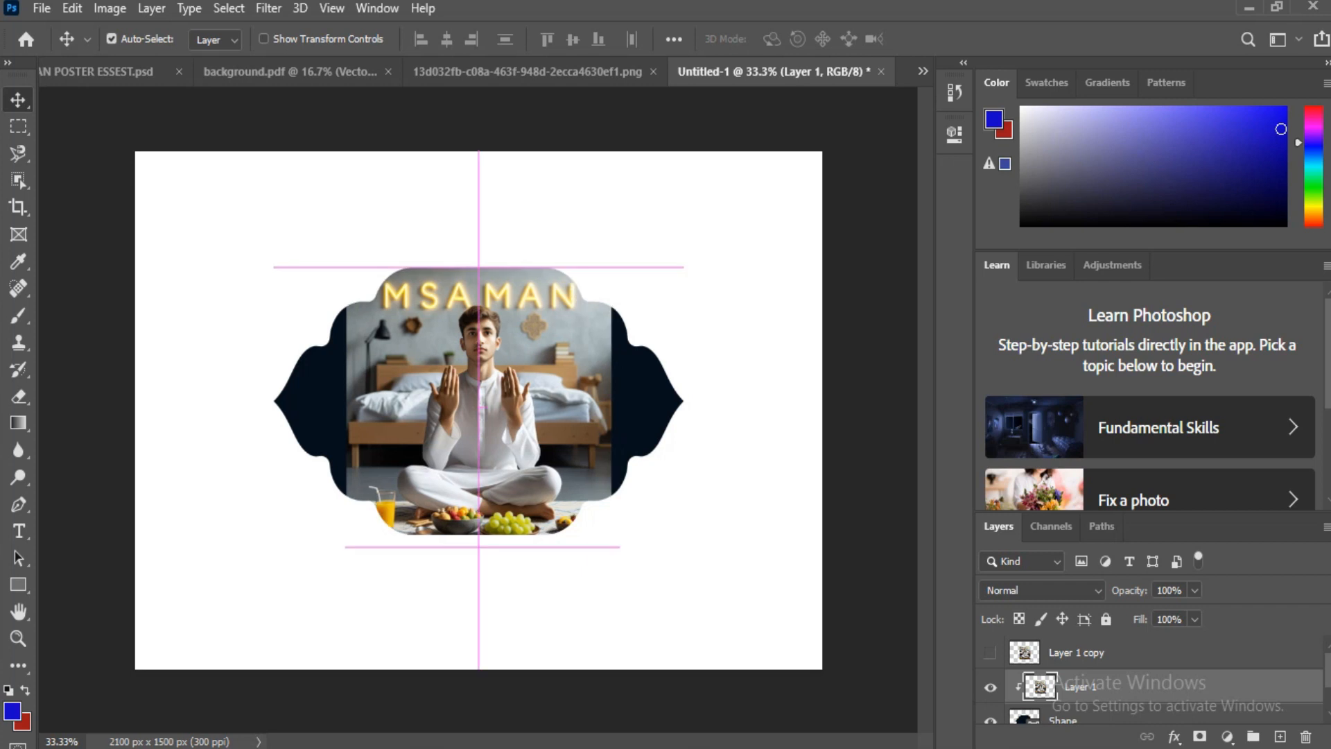
key(ctrl+t)
drag(610, 546, 683, 623)
drag(347, 624, 272, 701)
key(Right)
key(Right)
key(Right)
key(Right)
key(Right)
key(Right)
key(Right)
key(Right)
key(Right)
key(Right)
key(Right)
key(Right)
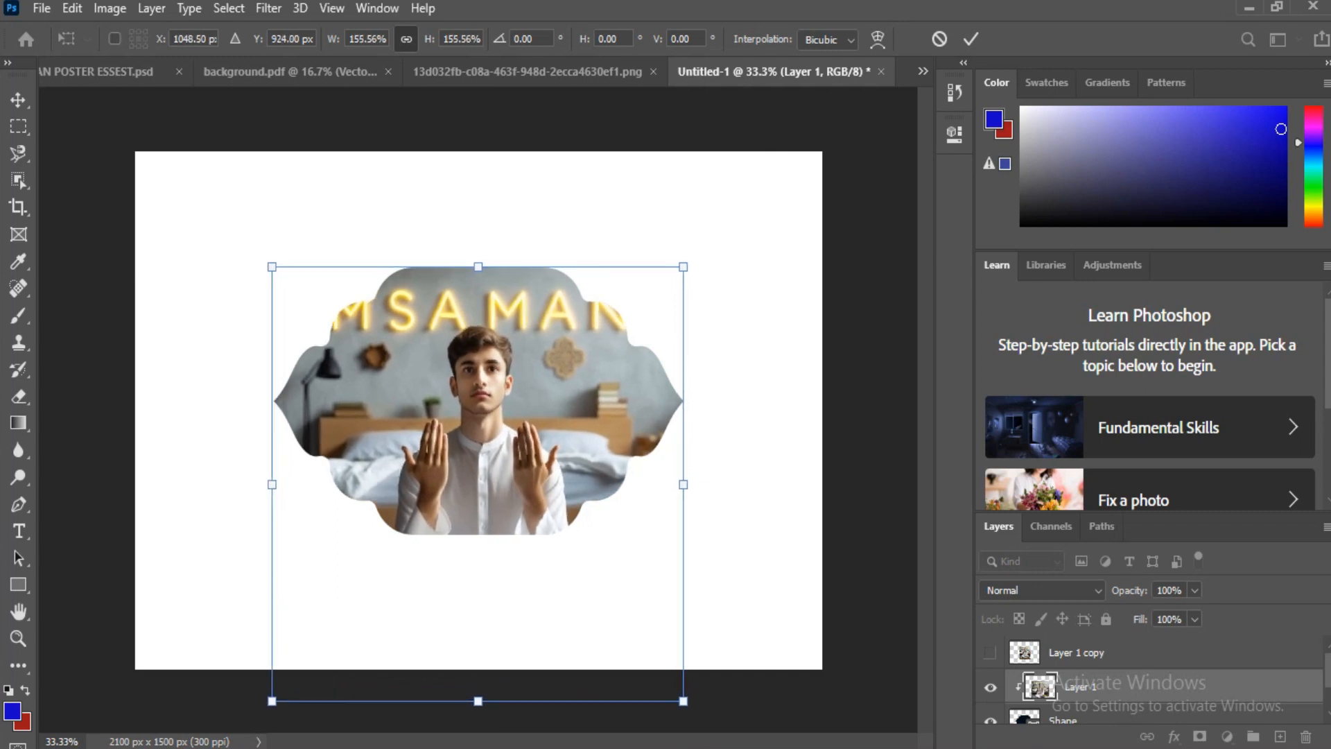
Shift the enlarged photo upward inside the shape to frame the man's face and hands, and apply the transformation.
key(shift+Up)
key(shift+Up)
key(shift+Up)
key(shift+Up)
key(shift+Up)
key(shift+Up)
key(shift+Up)
key(shift+Down)
key(Down)
key(Down)
key(Right)
key(Right)
key(Right)
key(Return)
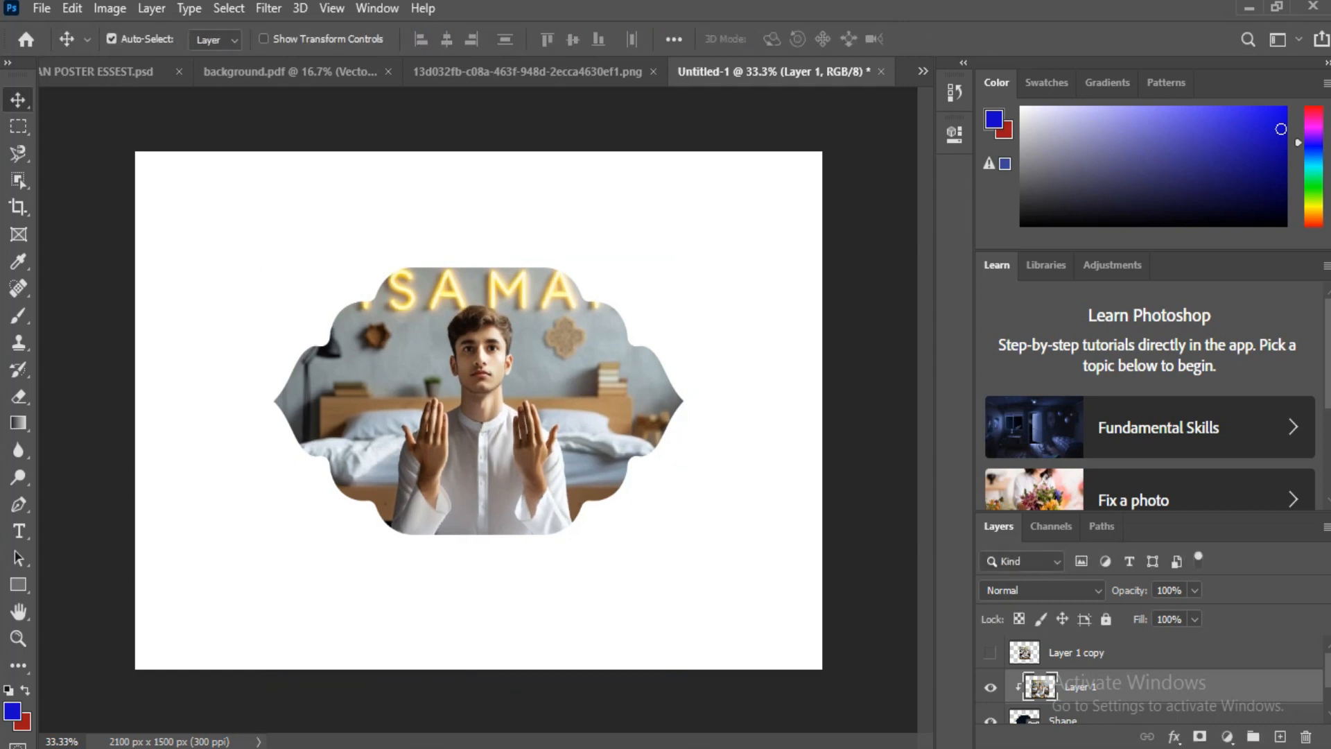
Copy the clipped photo together with its shape into background.pdf and enlarge them over the gold frame.
drag(423, 399, 424, 336)
key(ctrl+z)
drag(273, 205, 650, 538)
drag(478, 317, 511, 377)
key(ctrl+t)
drag(743, 553, 802, 617)
drag(690, 408, 669, 388)
drag(781, 597, 835, 608)
drag(695, 383, 679, 378)
Fine-tune the photo and shape to 144.46% and nudge them into alignment with the inside of the gold frame.
key(Left)
key(Left)
key(Left)
key(Left)
drag(804, 623, 800, 618)
key(Down)
key(Down)
key(Down)
key(Left)
key(Left)
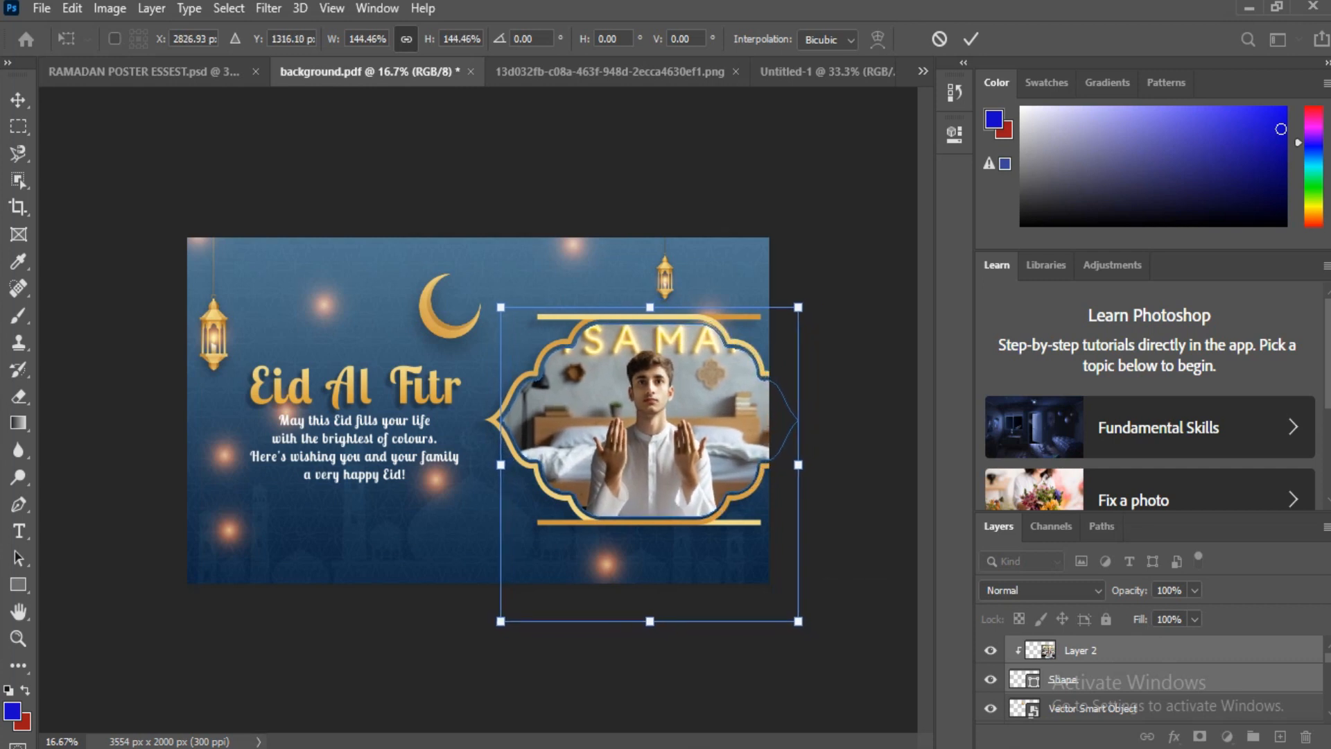
key(Up)
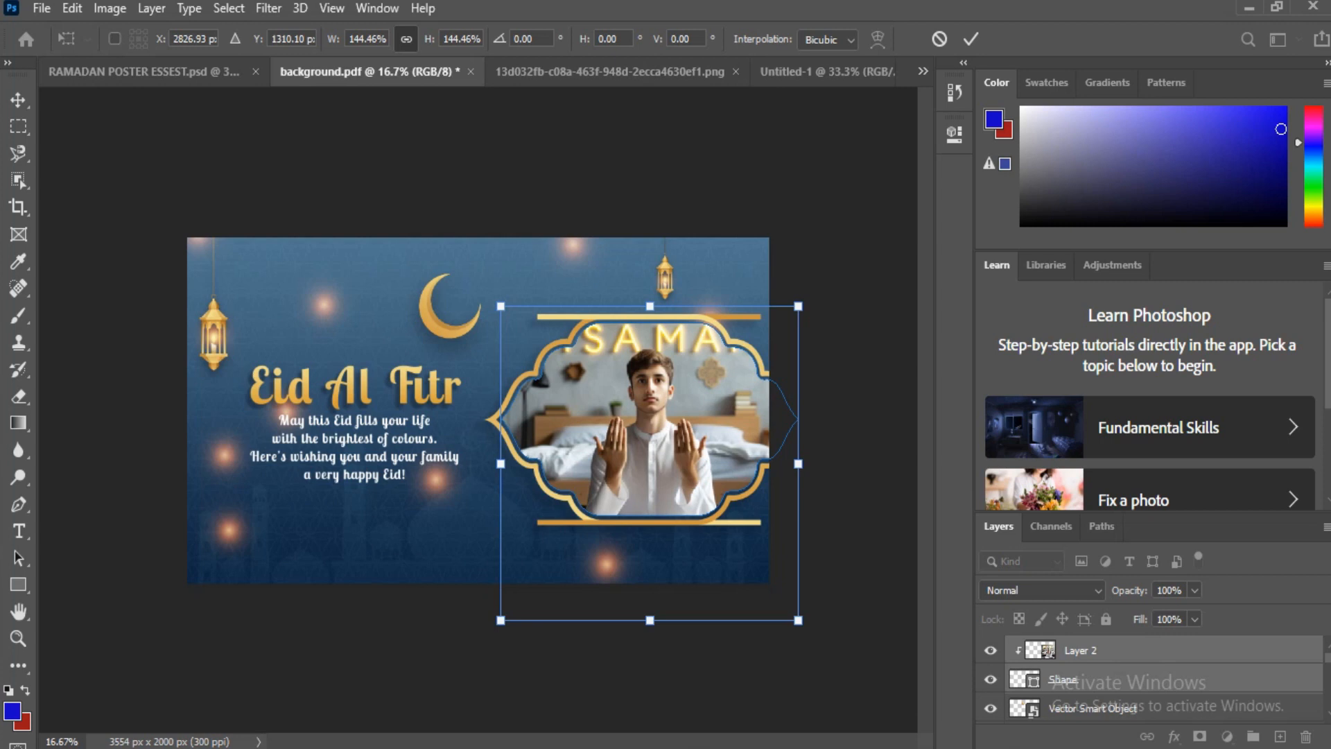
key(Return)
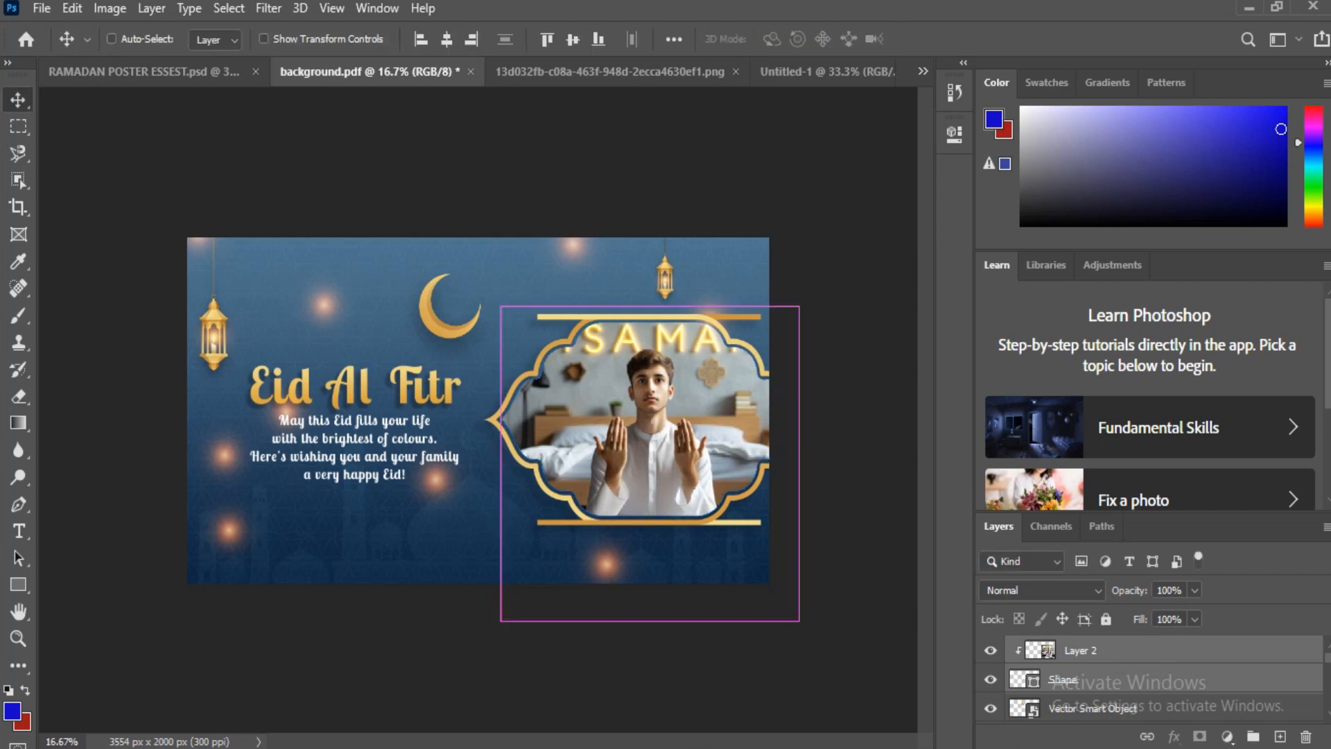
Shrink the framed photo and shape slightly and nudge them down and right to sit evenly within the frame.
key(ctrl+t)
drag(798, 619, 794, 615)
key(Down)
key(Right)
key(Down)
key(Return)
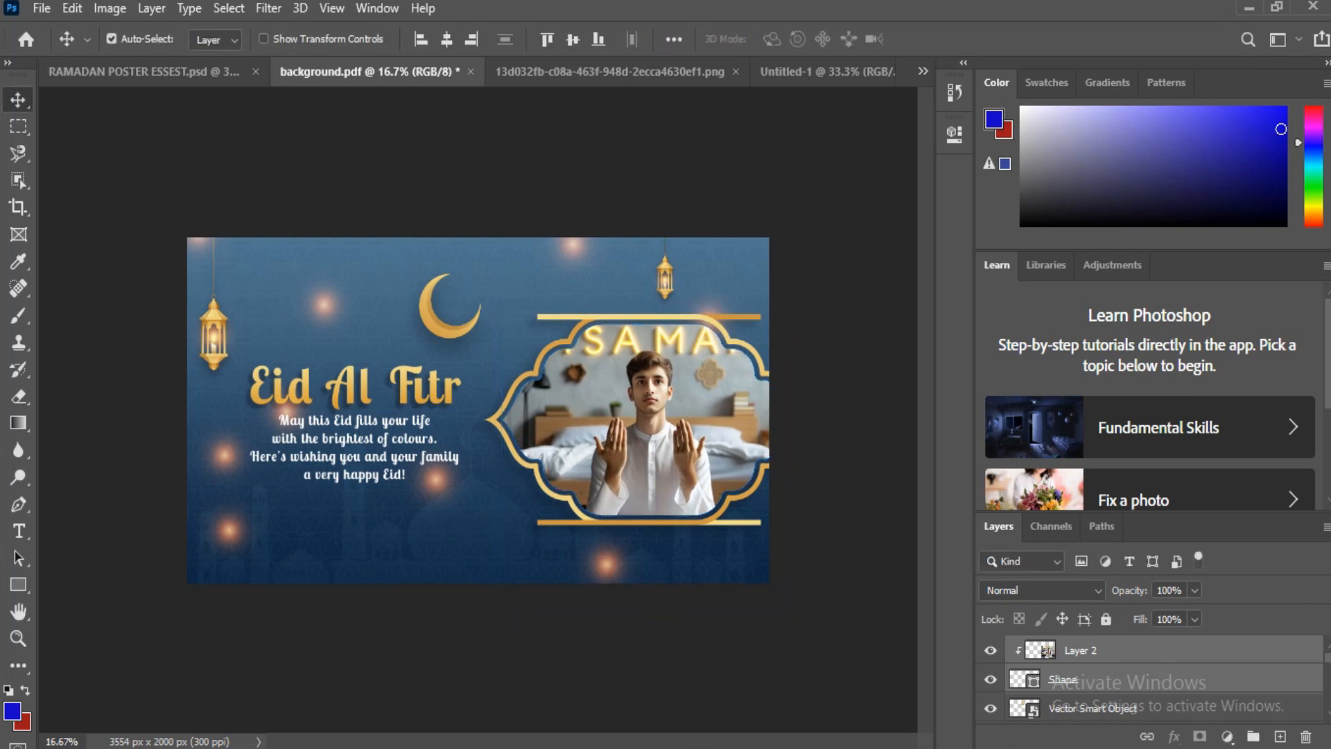
Copy a blue feather from the poster file, scale it to 104.55%, rotate it to -63.57° and place it in the canvas's lower-right corner.
key(ctrl+shift+Tab)
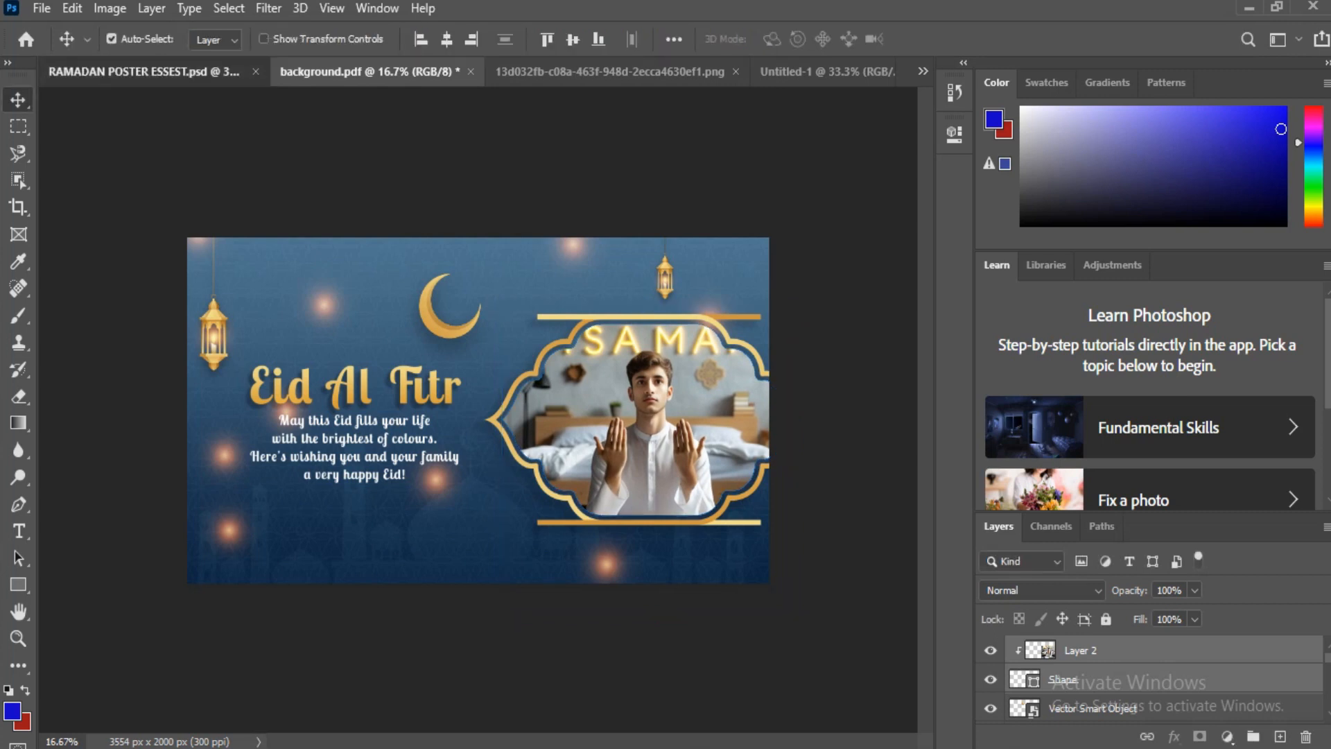
drag(262, 346, 583, 563)
key(ctrl+t)
drag(723, 540, 790, 527)
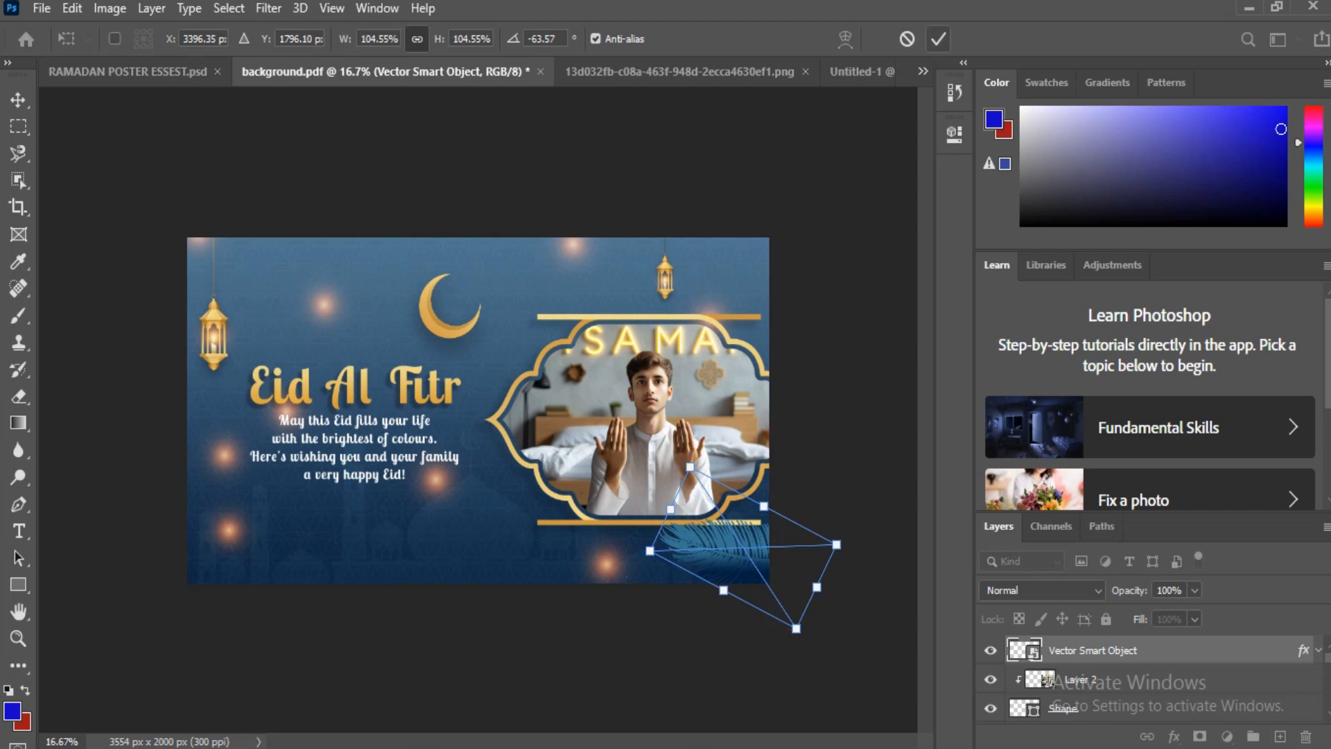
key(Return)
click(485, 537)
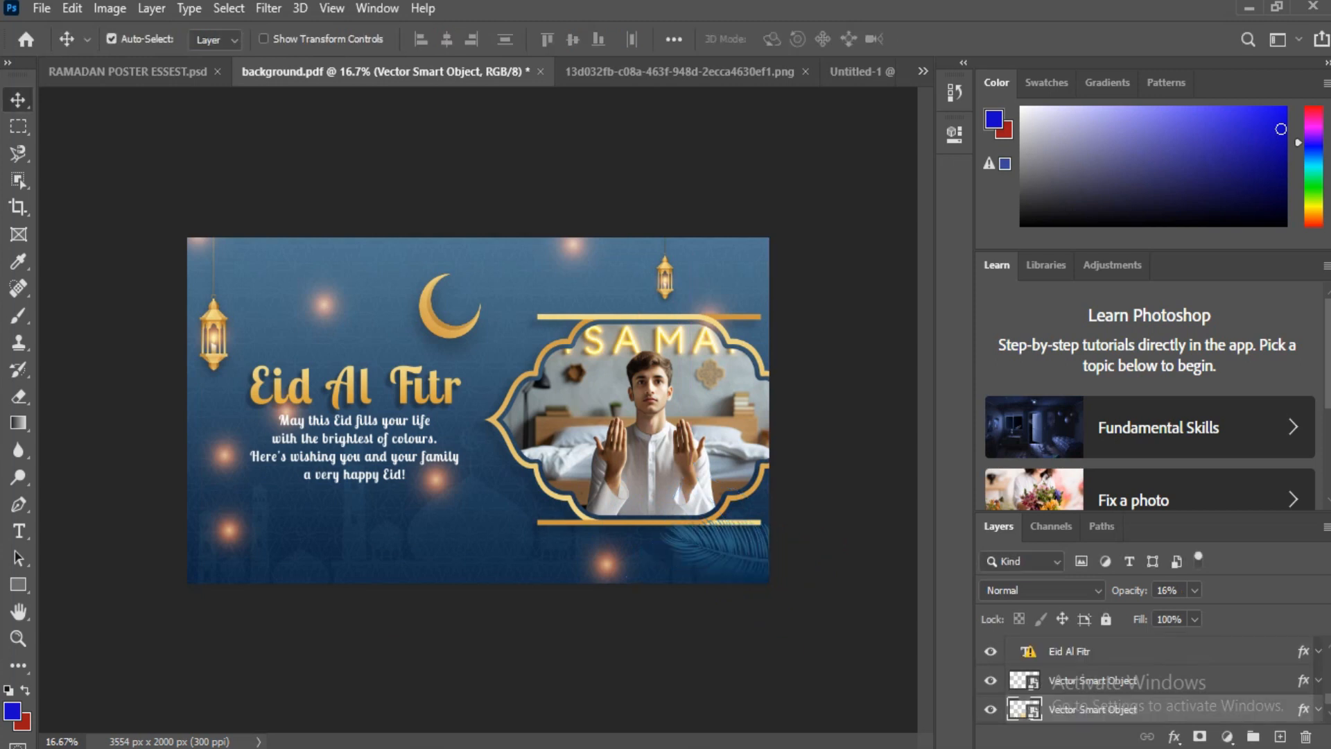
scroll(1150, 679, up, 2)
scroll(1151, 679, down, 3)
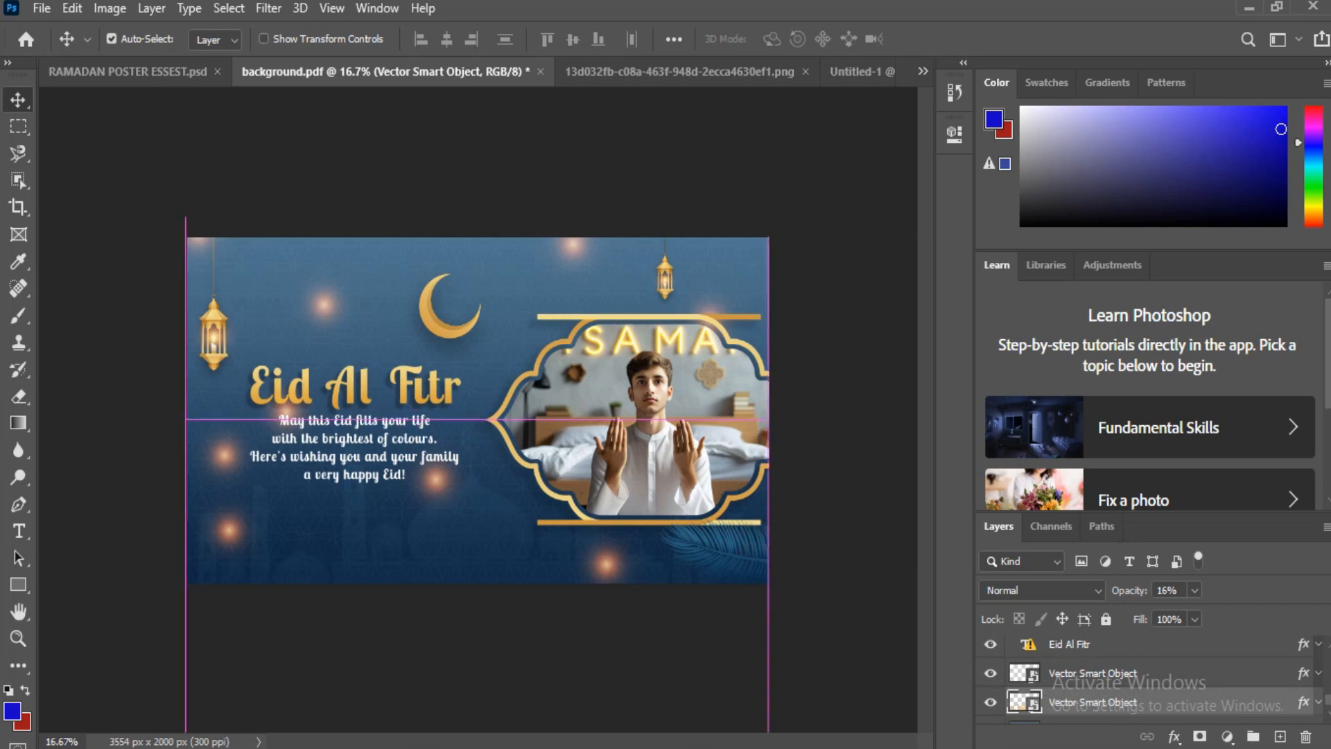
key(ctrl+t)
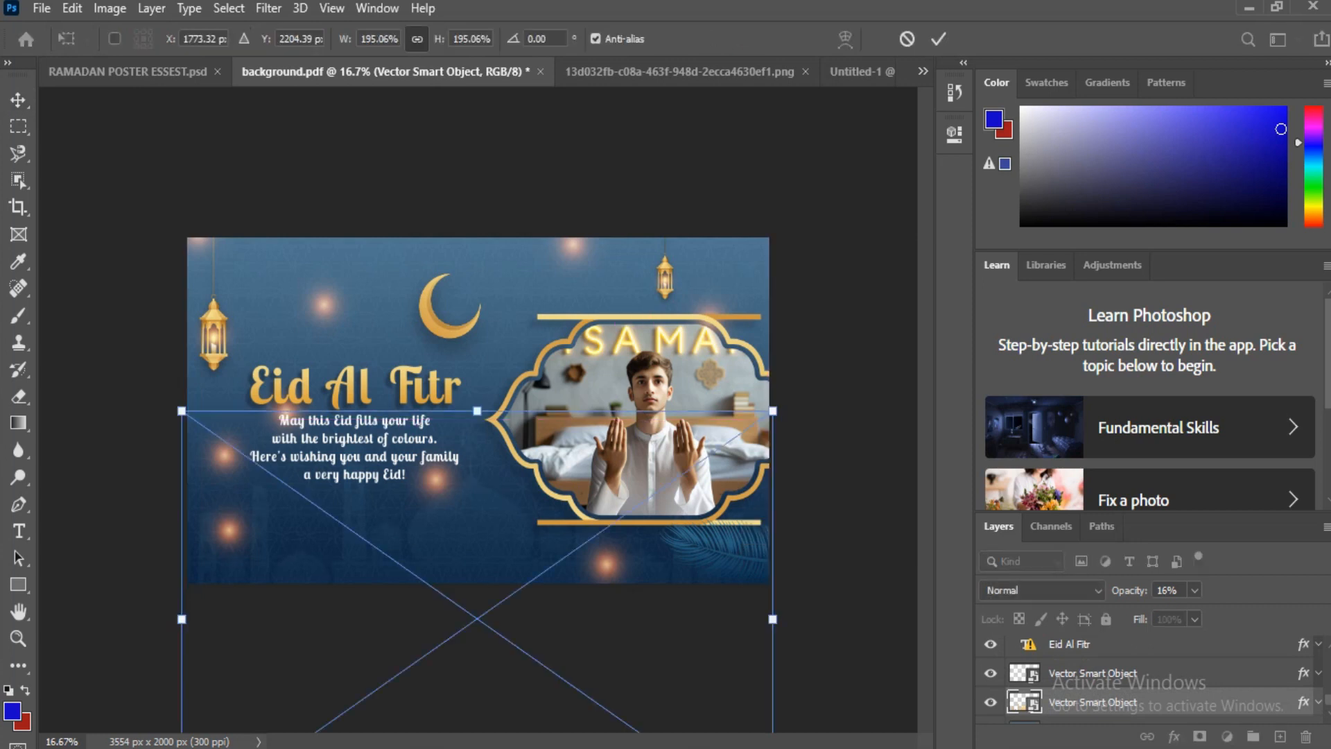
key(Return)
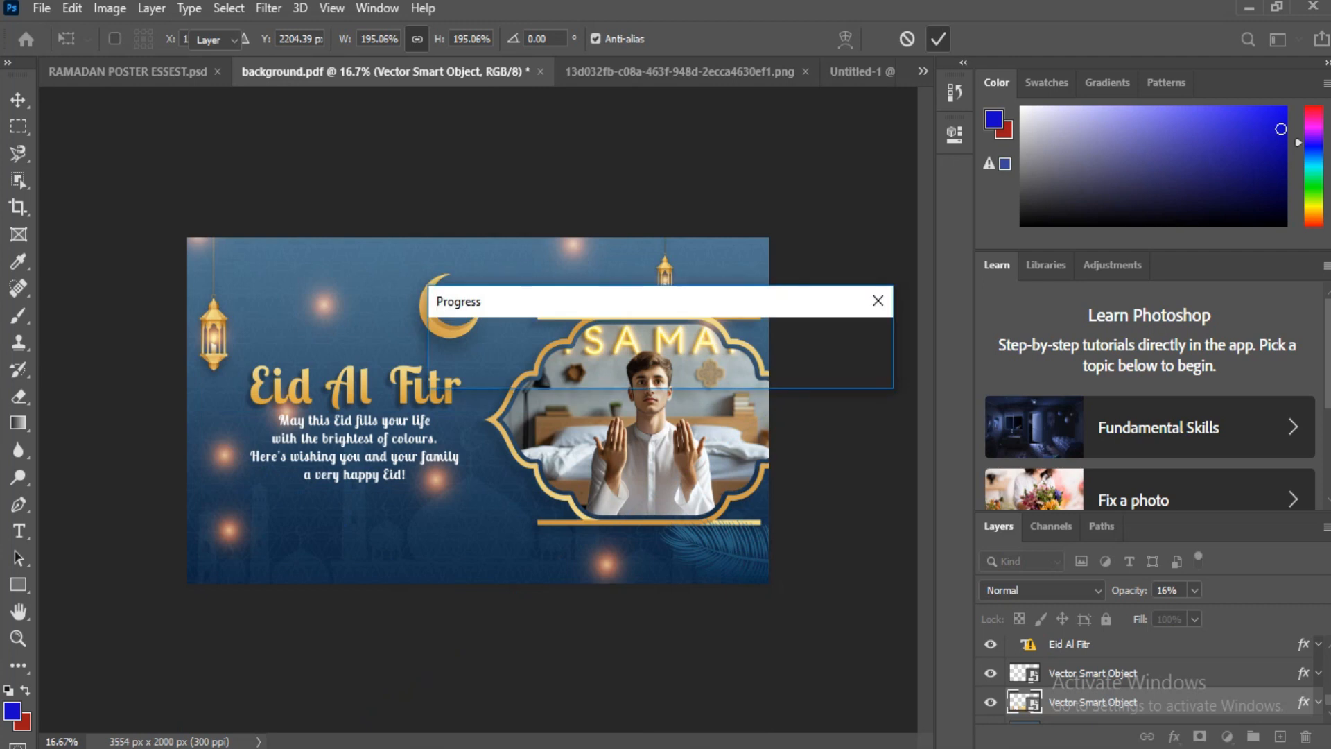
key(ctrl+t)
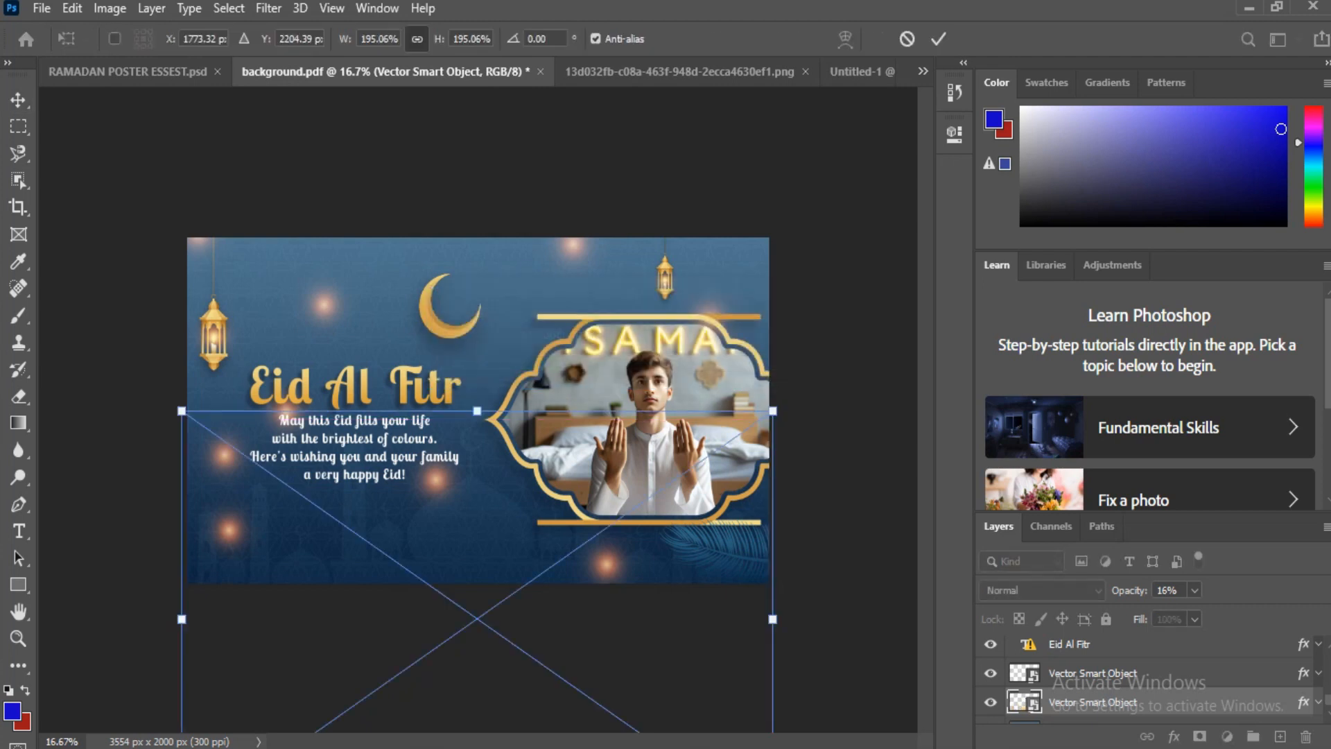
key(Return)
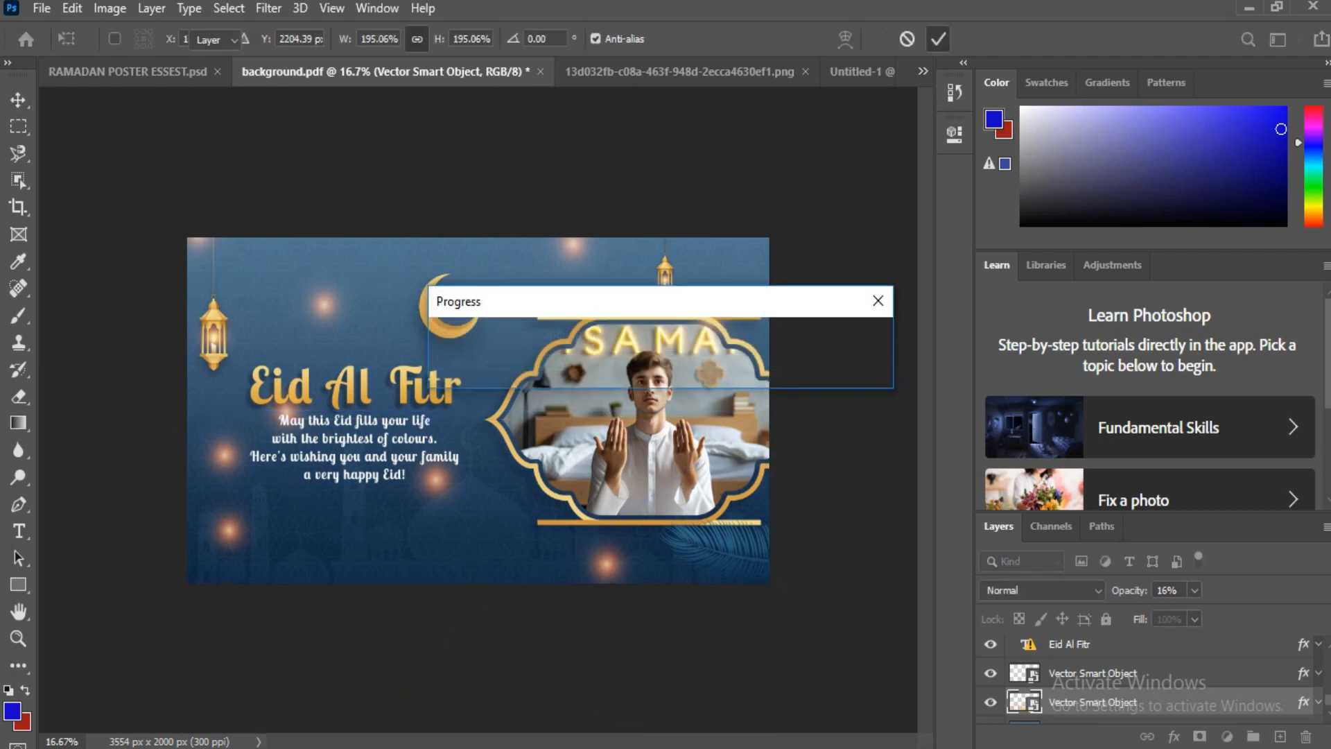
Copy the Color Dodge light shape from the poster file, scale it to about 1121% and place it behind the frame at the canvas's right edge.
click(127, 71)
mouse_move(702, 598)
mouse_down()
mouse_move(722, 597)
mouse_move(694, 603)
mouse_move(462, 85)
mouse_move(485, 74)
mouse_move(478, 277)
mouse_up()
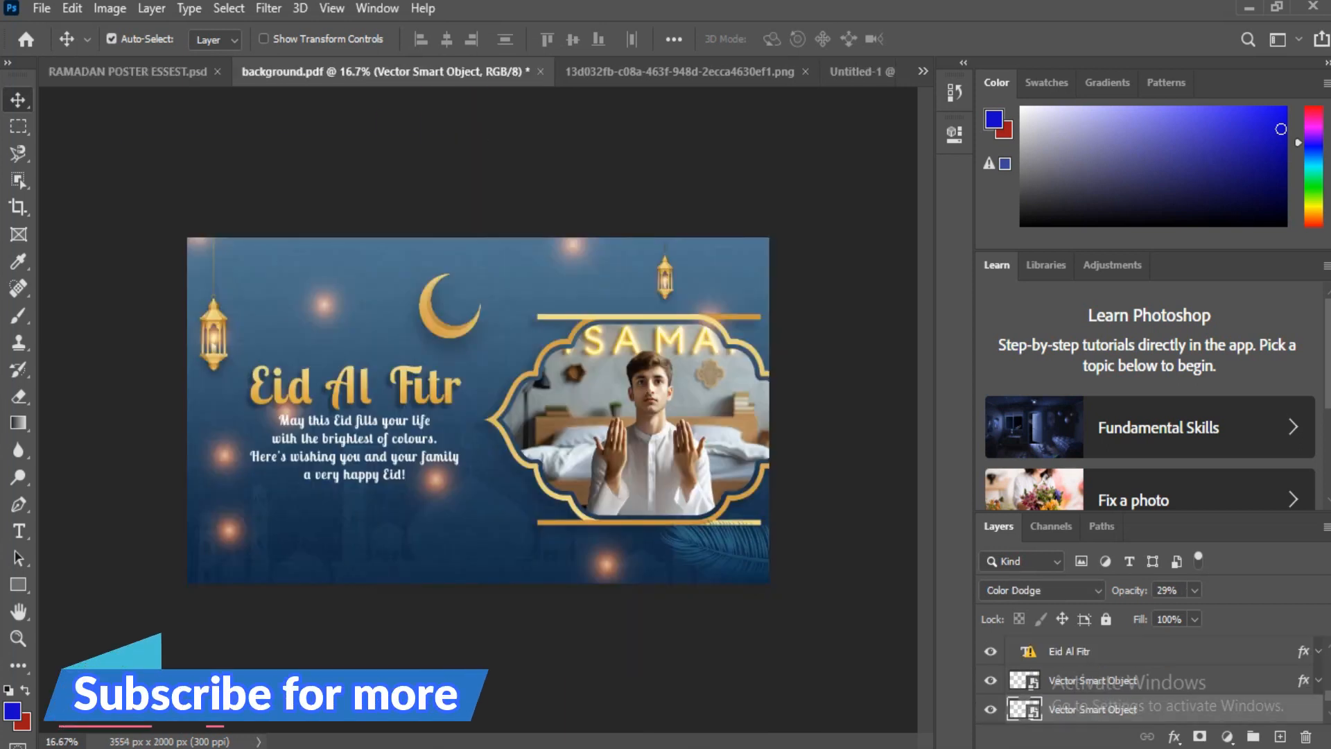
key(ctrl+t)
drag(670, 433, 879, 580)
drag(755, 498, 878, 613)
drag(767, 457, 702, 434)
drag(814, 589, 890, 669)
drag(773, 478, 804, 450)
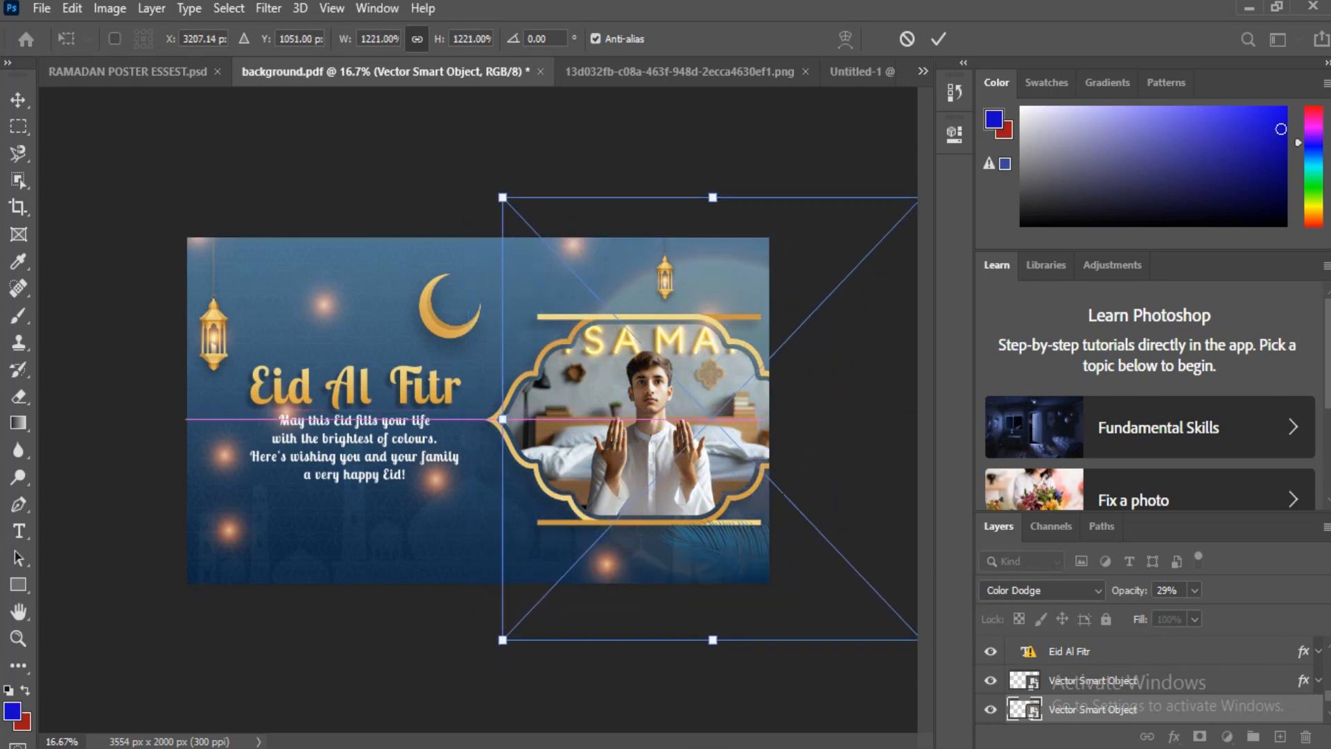
drag(503, 197, 537, 234)
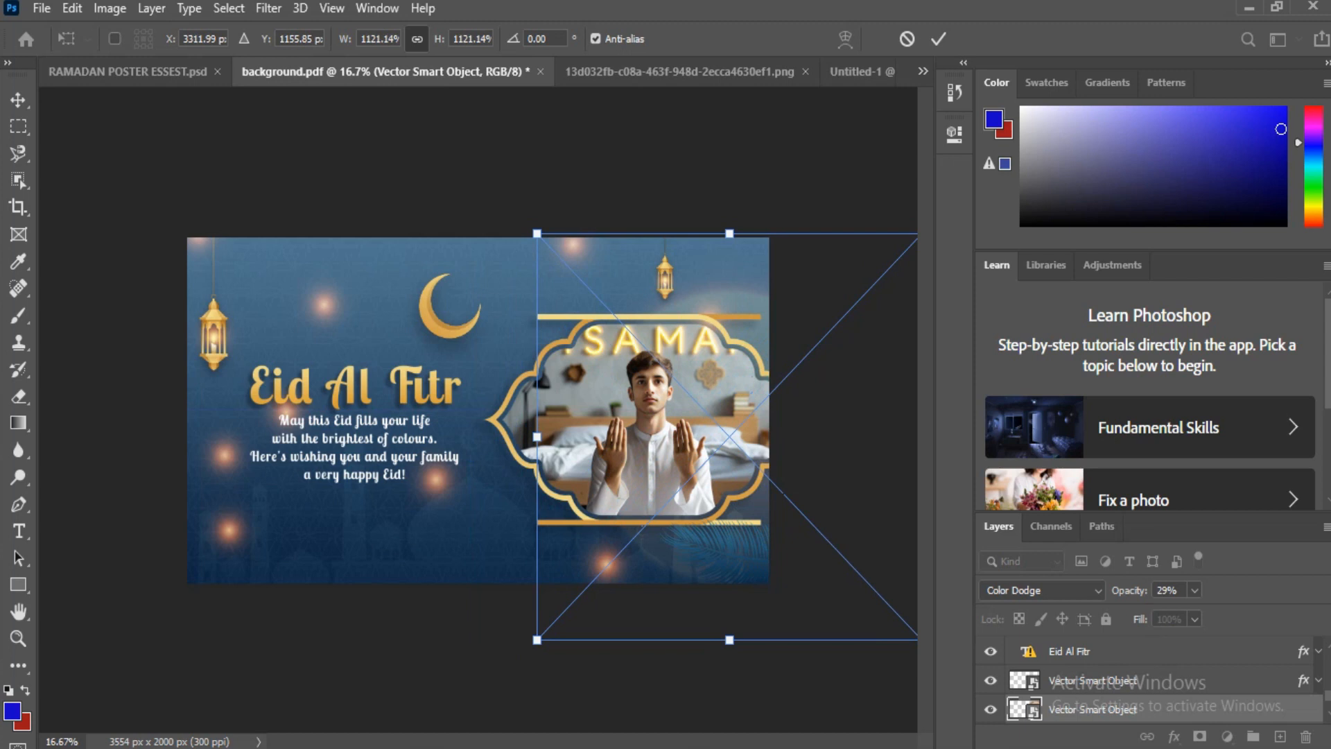
drag(762, 275, 770, 259)
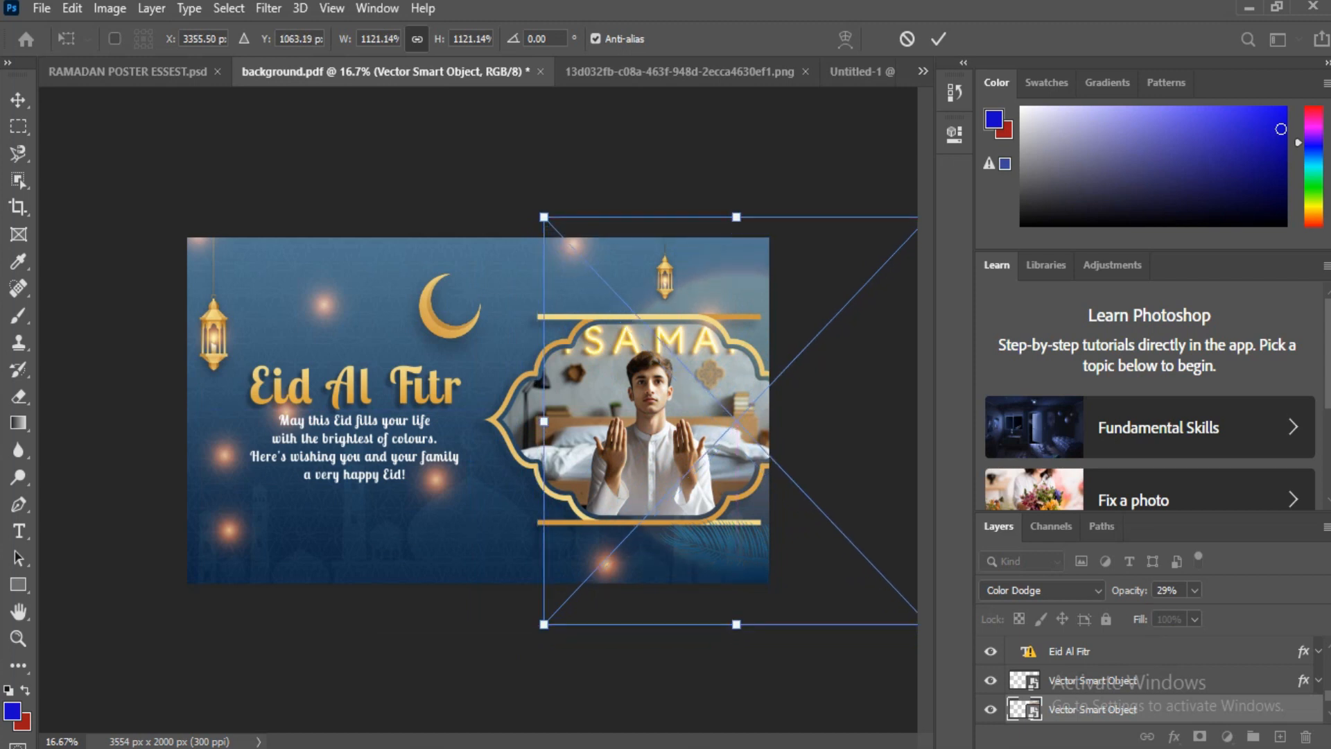
click(938, 39)
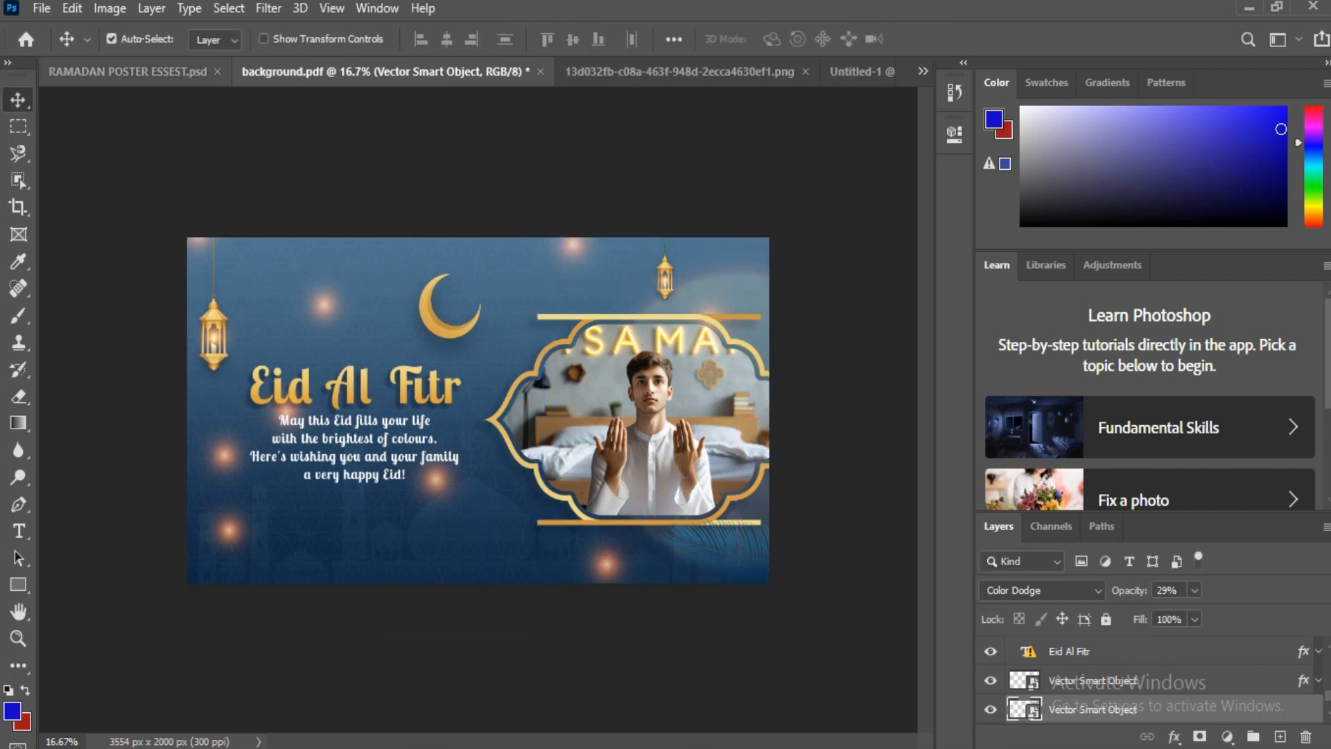
Copy the other blue feather from the poster file, transform it and tuck it behind the gold frame's upper-right corner.
click(127, 72)
drag(302, 398, 765, 287)
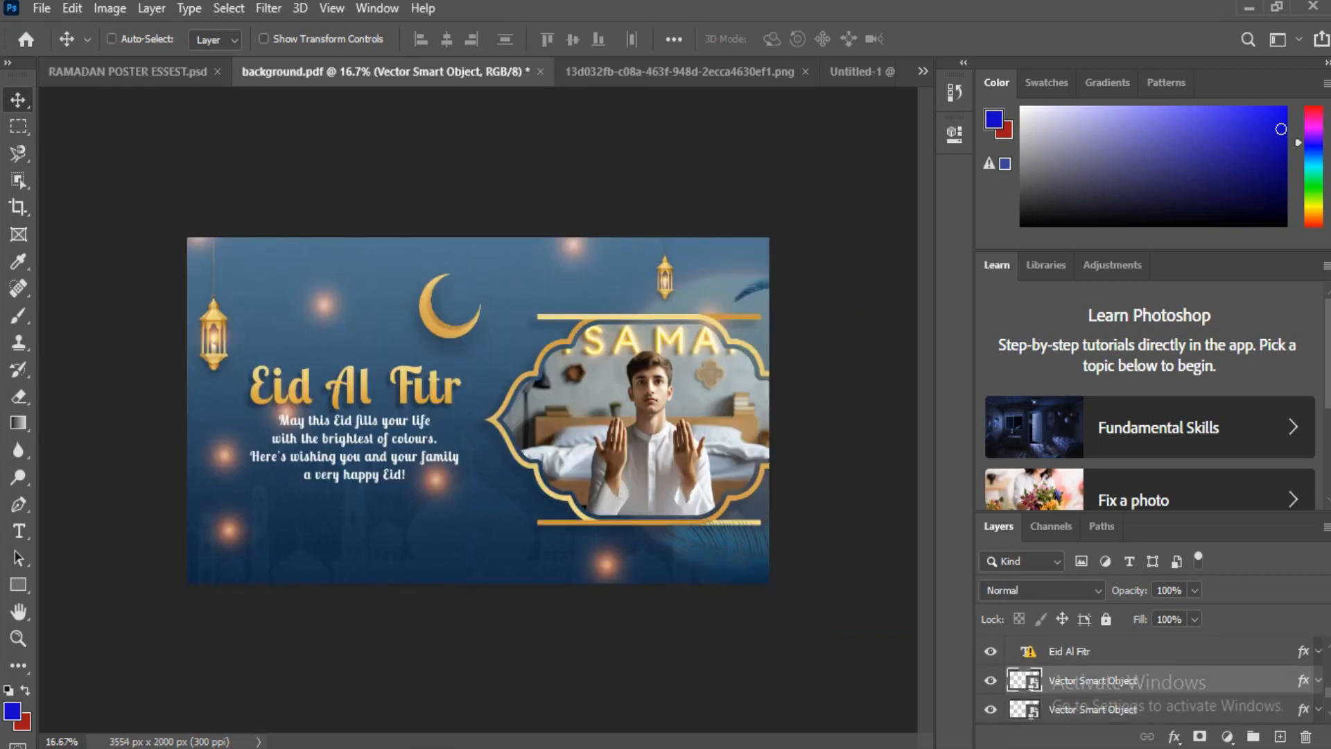
key(Return)
drag(763, 288, 765, 261)
click(761, 289)
right_click(759, 290)
click(783, 301)
key(ctrl+t)
drag(699, 307, 705, 306)
drag(757, 275, 756, 285)
key(Return)
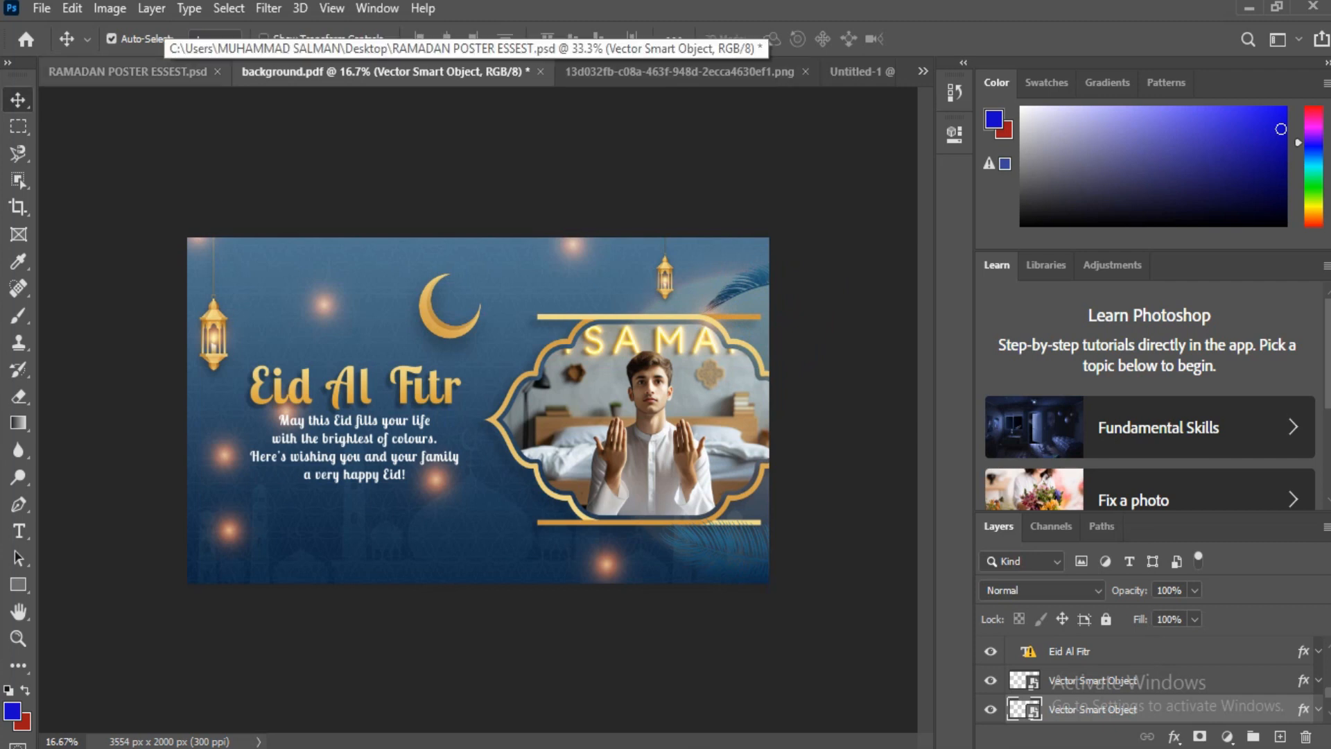
Copy the pale bokeh circles from the poster file and enlarge them to spread across the whole canvas.
click(129, 71)
drag(601, 399, 502, 72)
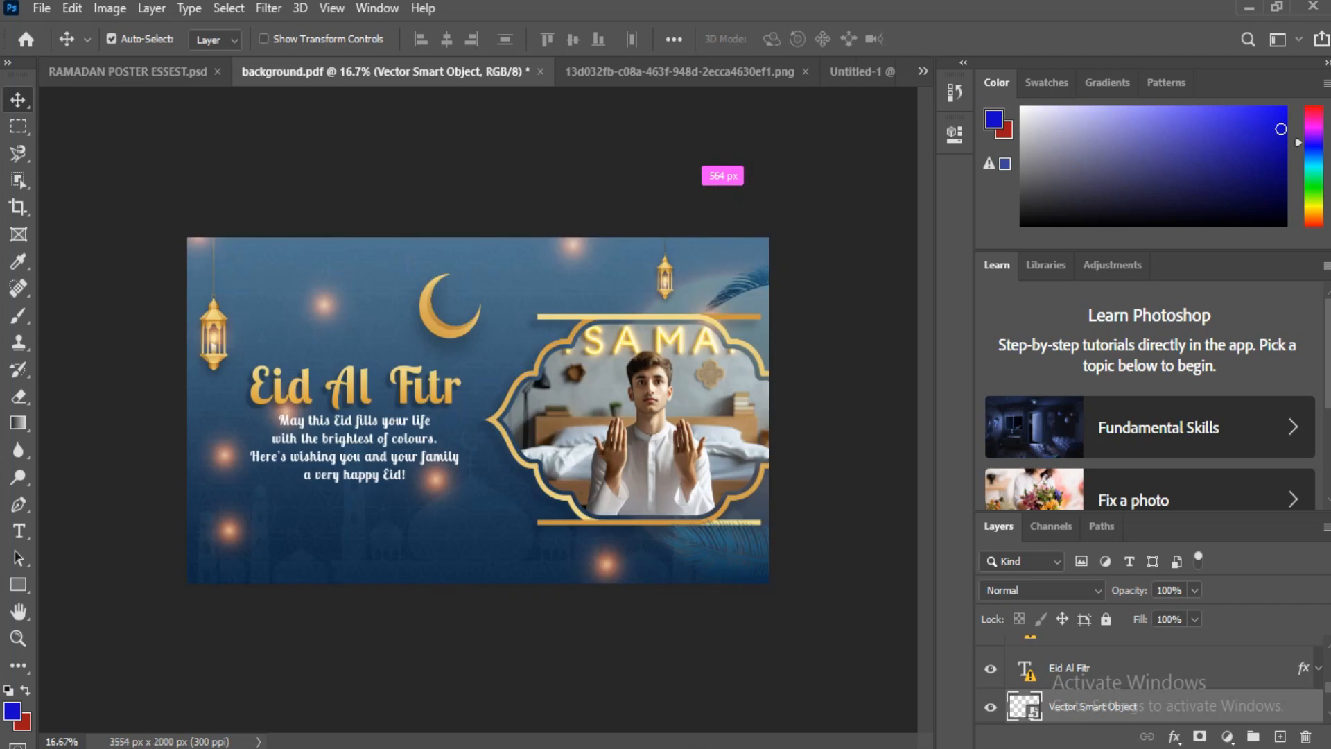
drag(689, 158, 690, 158)
key(ctrl+t)
drag(498, 387, 319, 362)
drag(569, 524, 774, 658)
drag(398, 305, 360, 233)
drag(736, 585, 799, 628)
key(Return)
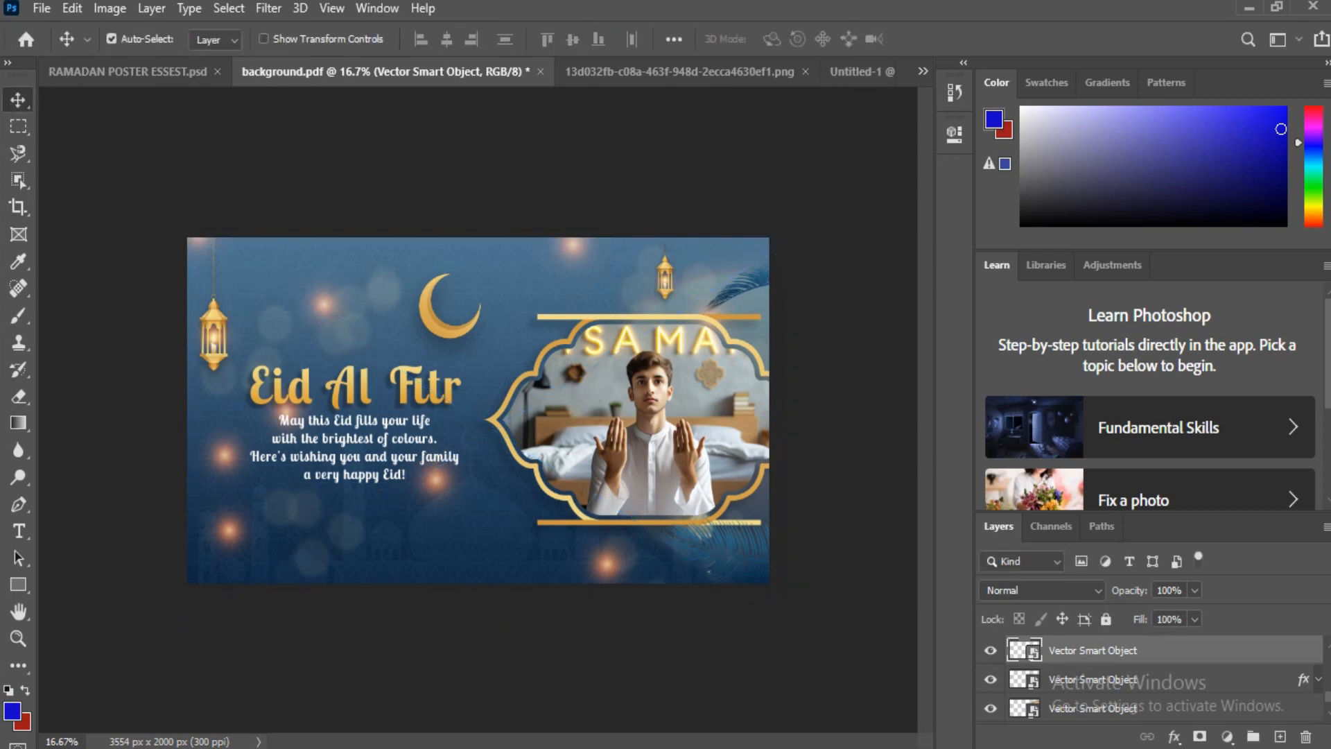
Move the large orange lights layer about 16 px right and 35 px down.
click(435, 478)
click(128, 71)
drag(390, 312, 447, 443)
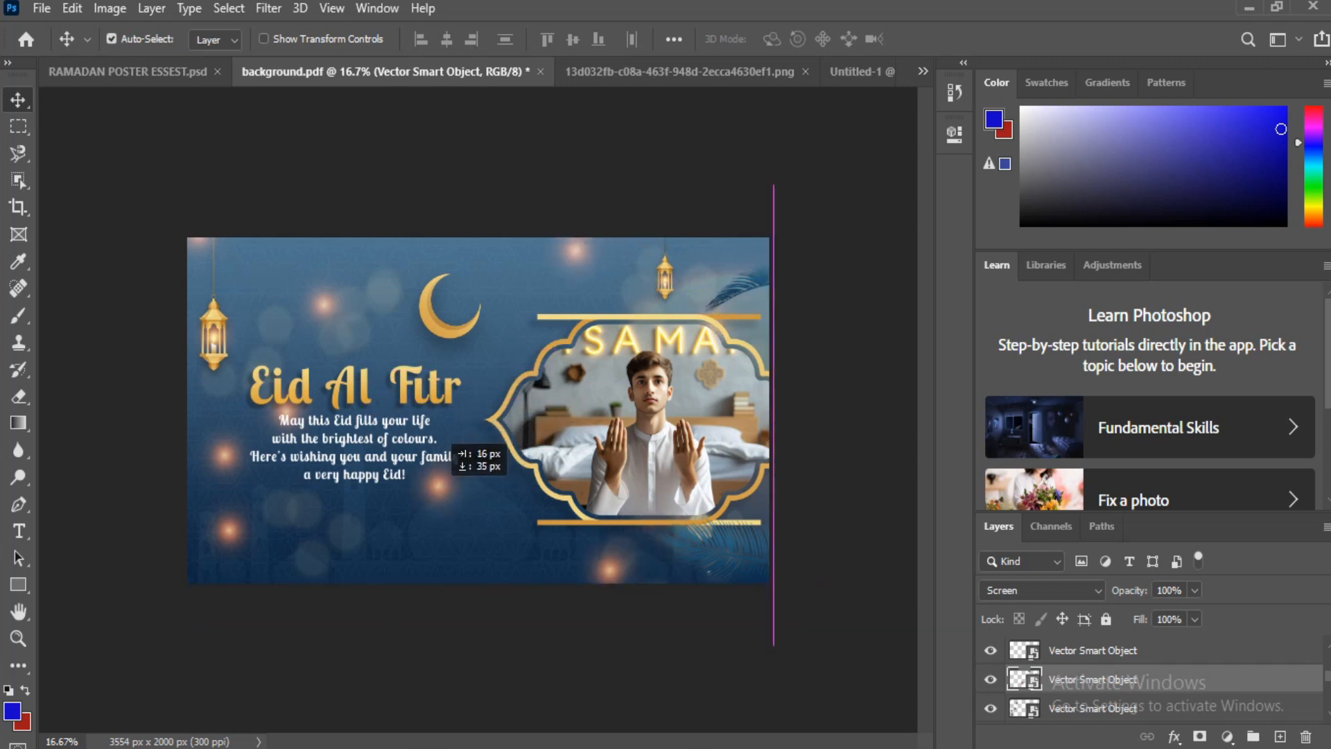
Copy the small cluster of orange lights from the RAMADAN POSTER ESSEST.psd file into the background.pdf document.
click(136, 72)
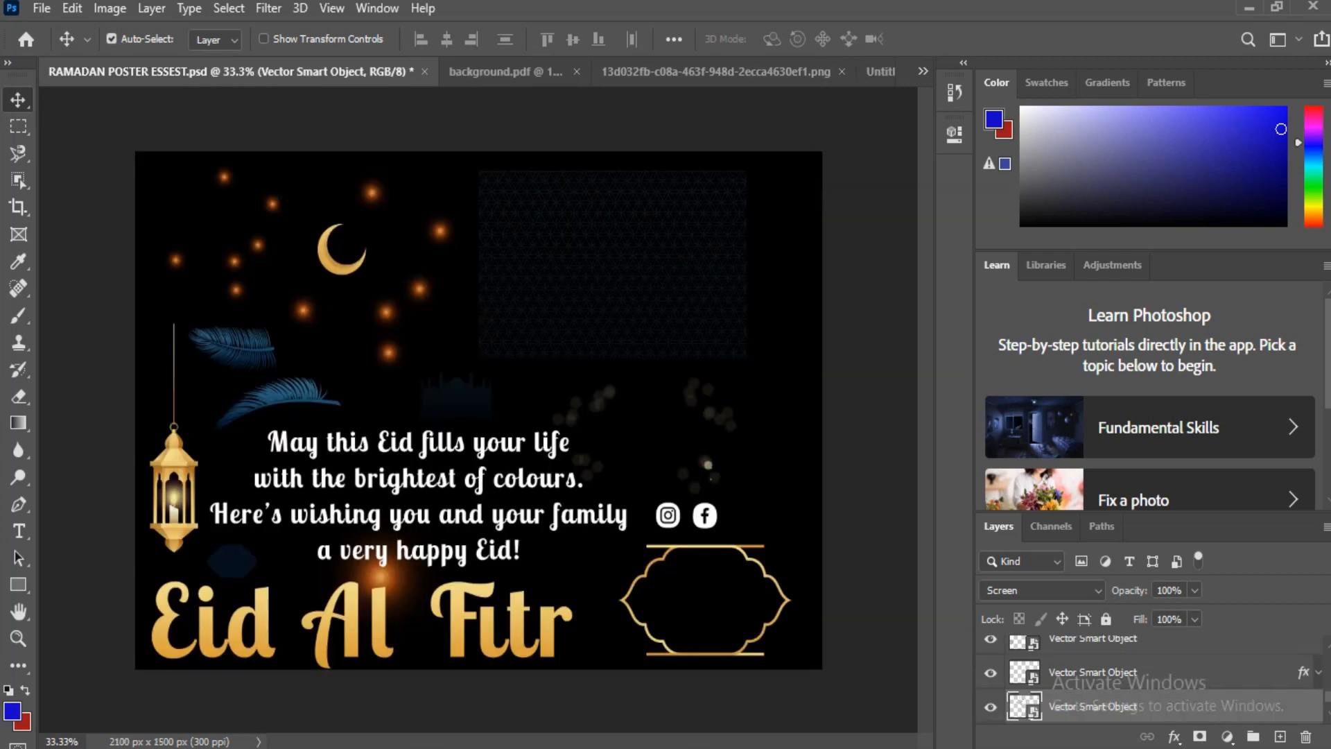
drag(238, 292, 244, 297)
click(504, 72)
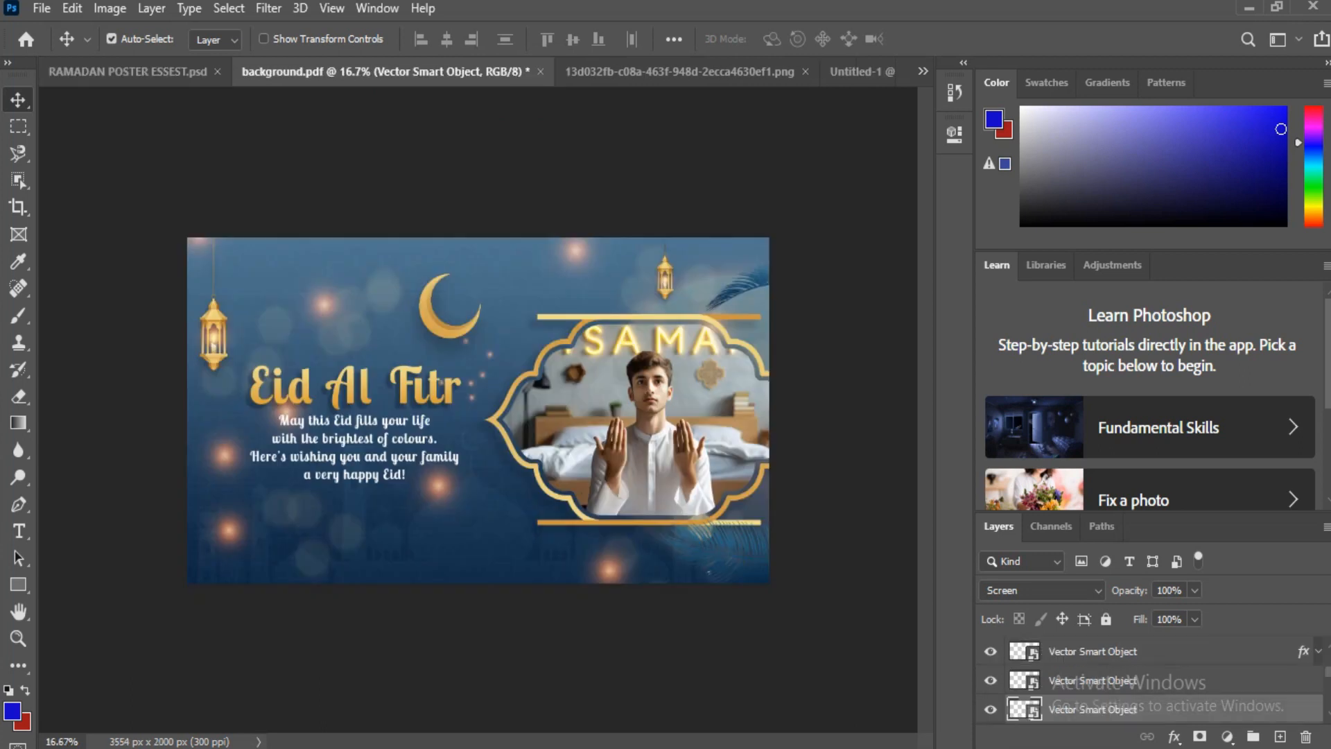
Scale the pasted orange lights to about 1051% and position them across the canvas, ending at its right edge.
key(ctrl+t)
drag(508, 324, 468, 413)
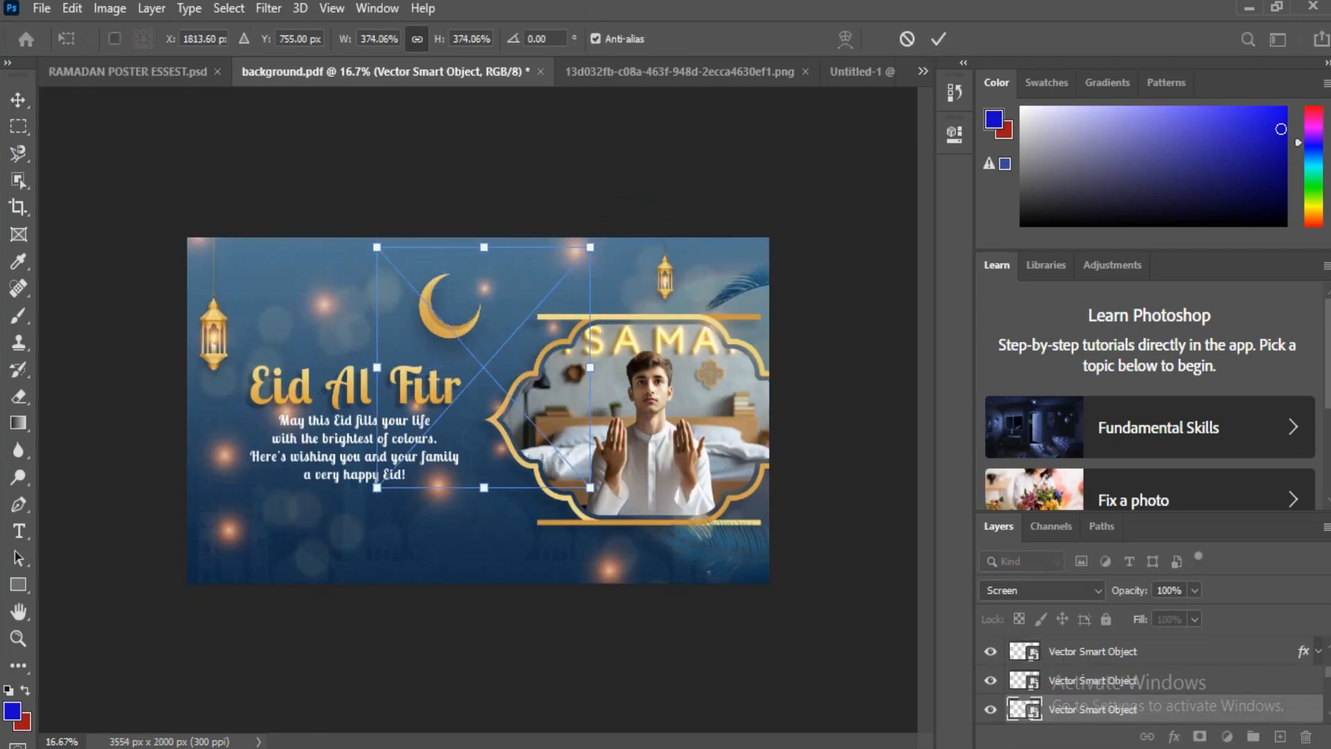
drag(590, 247, 705, 120)
drag(644, 252, 513, 440)
drag(576, 317, 727, 143)
drag(497, 251, 487, 199)
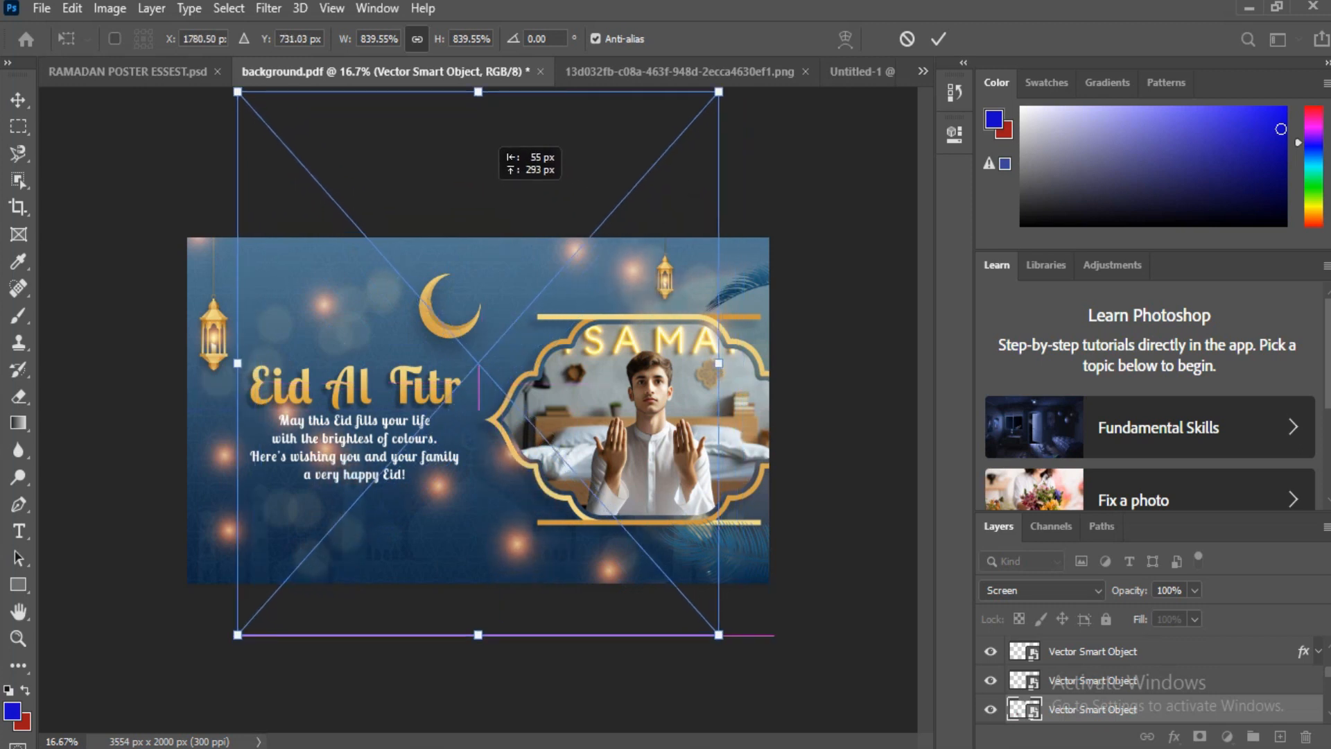
drag(718, 92, 725, 87)
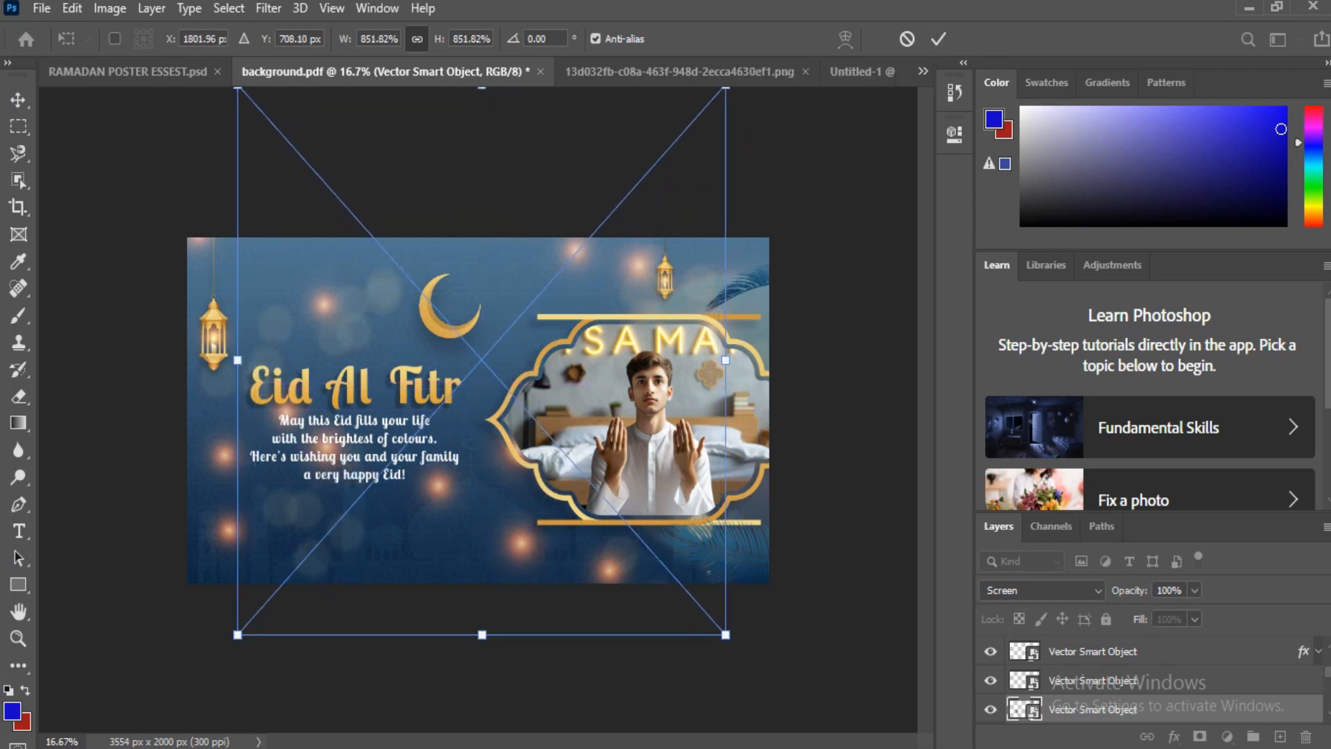
drag(238, 634, 124, 747)
drag(467, 486, 509, 402)
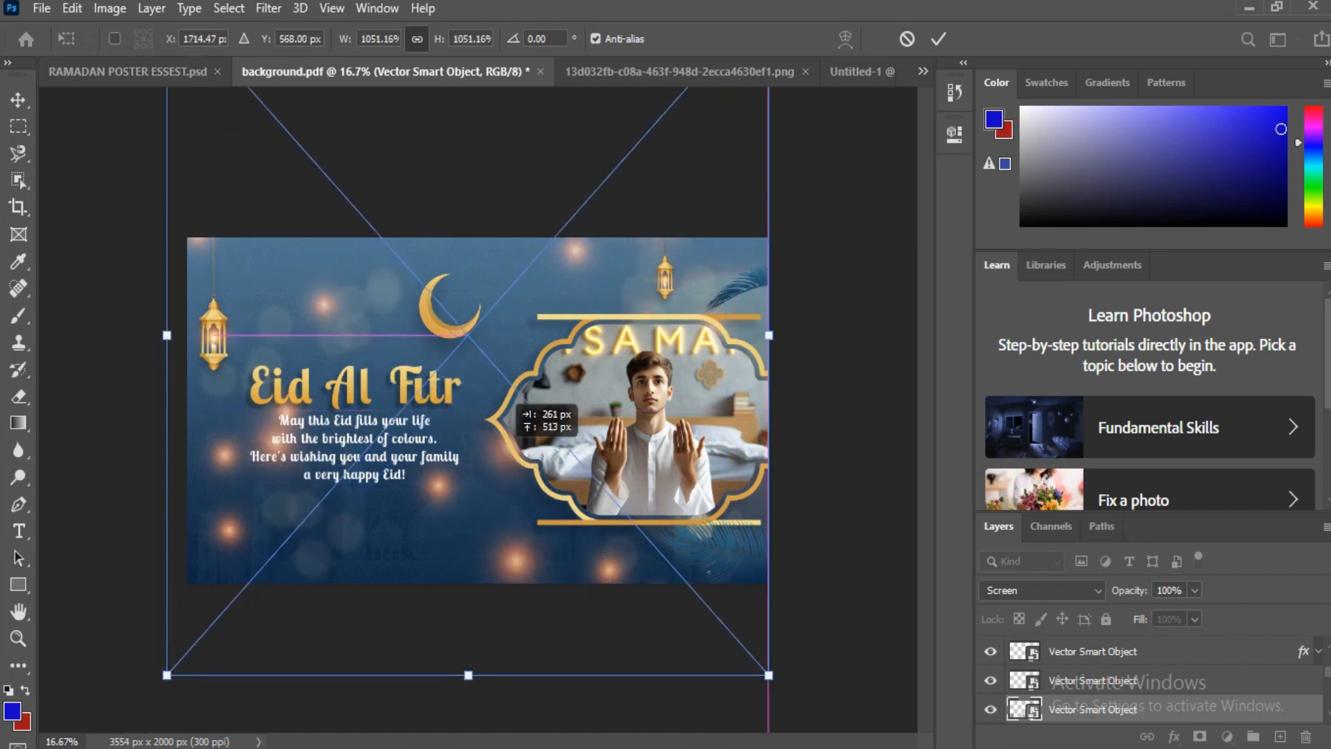
key(Return)
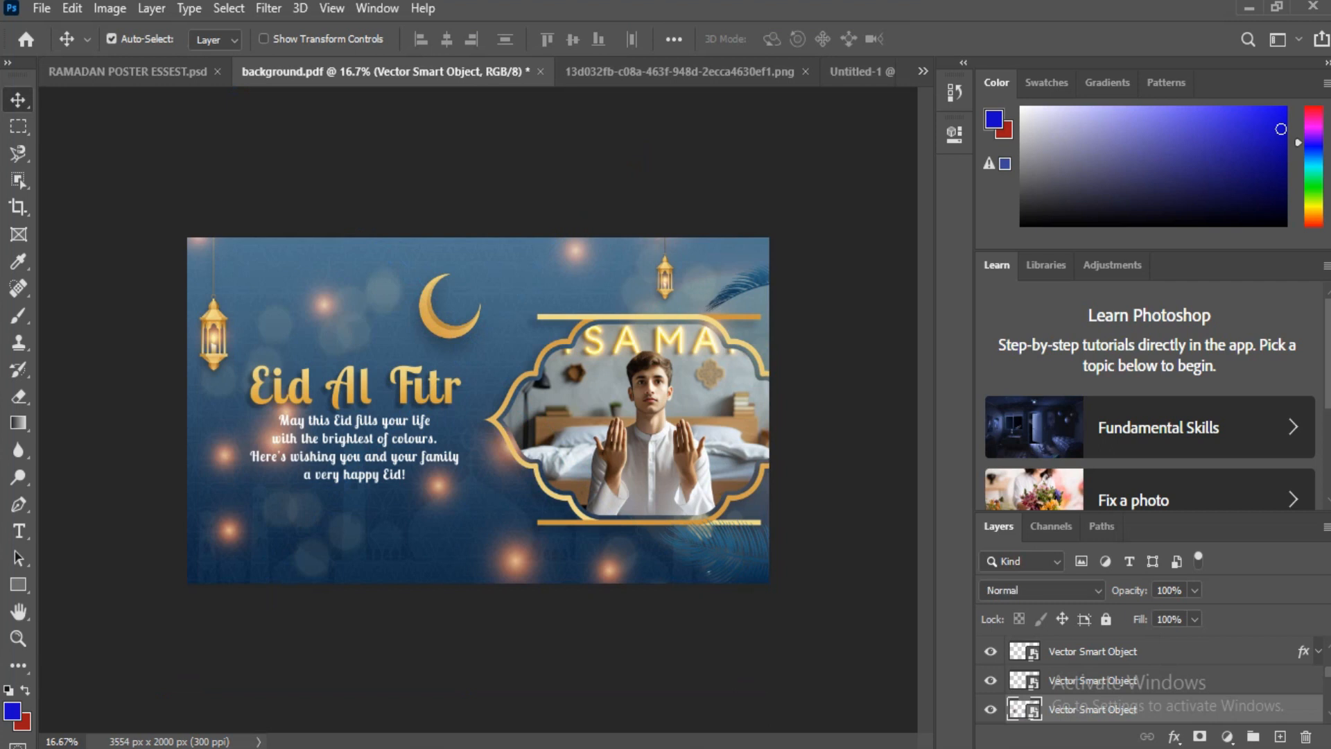
Move the gold crescent moon slightly right and down, closer to the frame.
click(452, 334)
right_click(452, 336)
click(466, 348)
drag(454, 333, 486, 351)
key(ctrl+t)
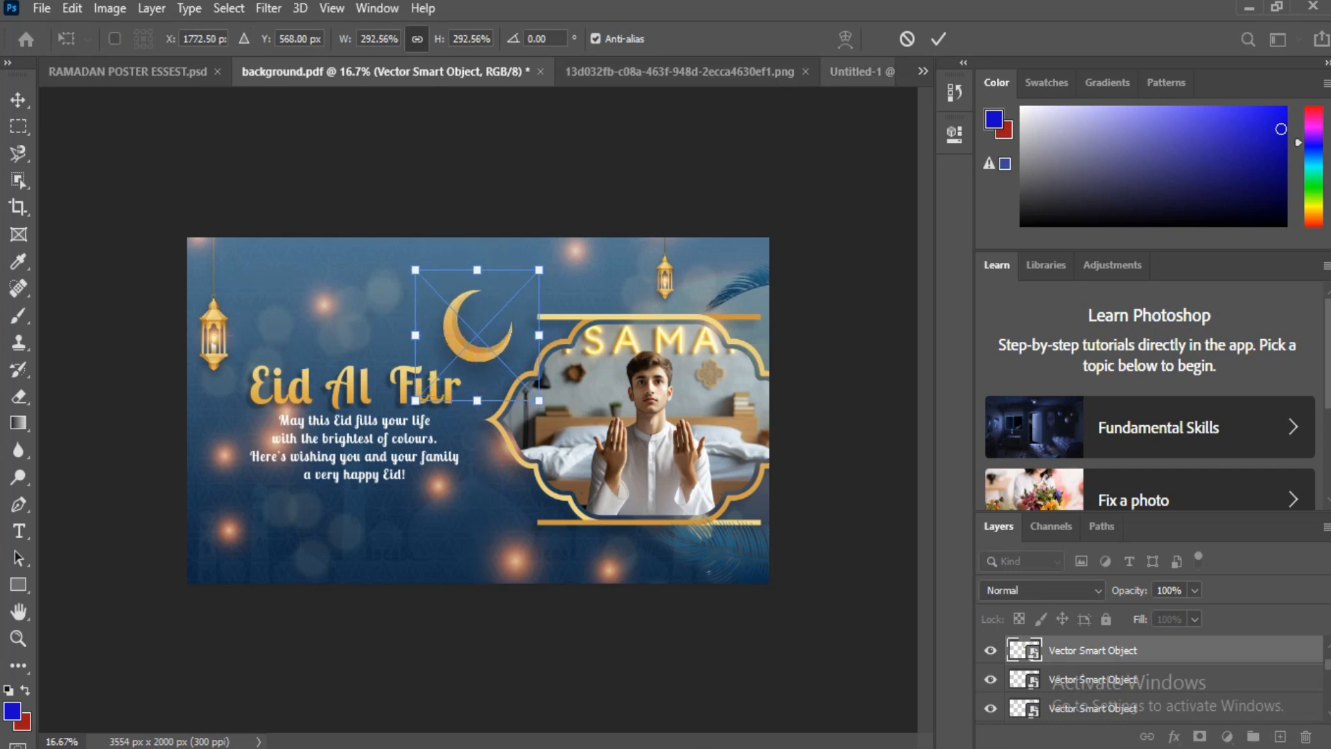
key(Return)
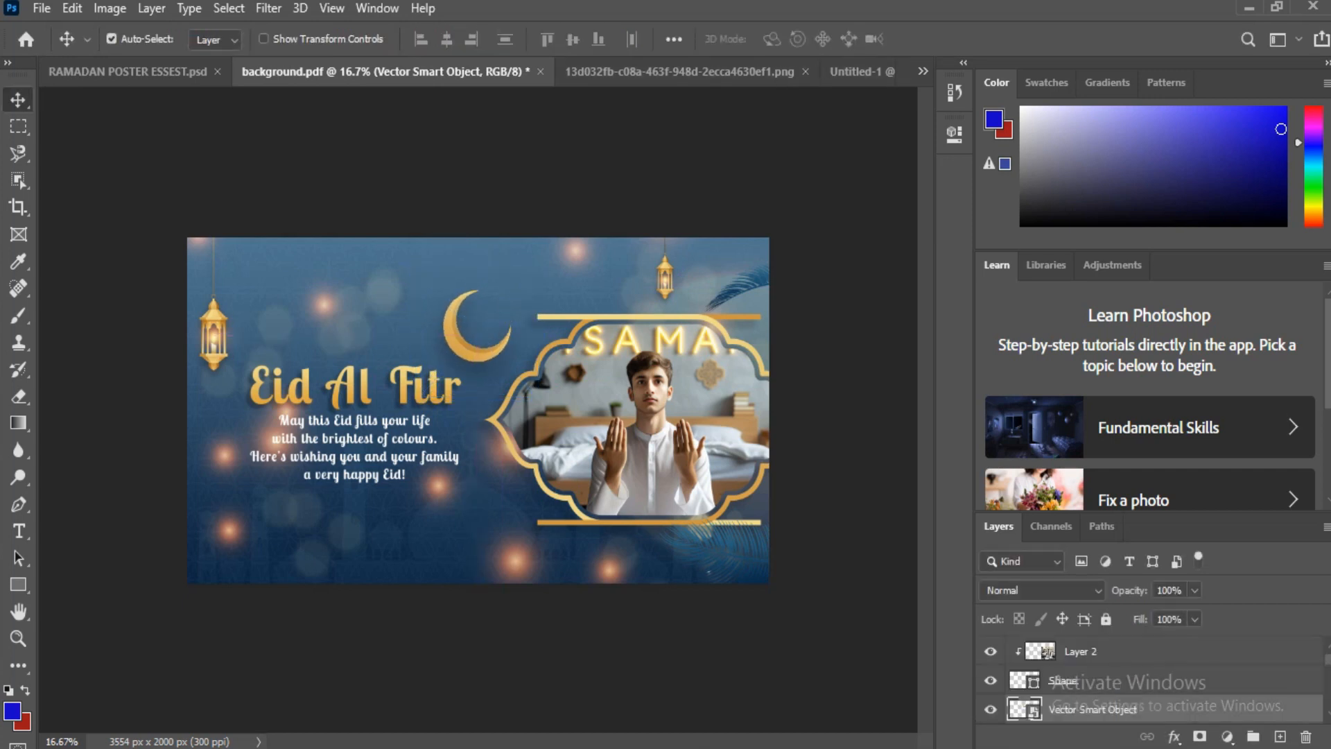
Bring in the white RAMADAN mosque logo from Illustrator, scale it to about 26% and place it above the Eid Al Fitr title.
click(651, 745)
drag(548, 289, 362, 340)
drag(524, 228, 272, 401)
drag(237, 418, 391, 258)
drag(349, 272, 339, 272)
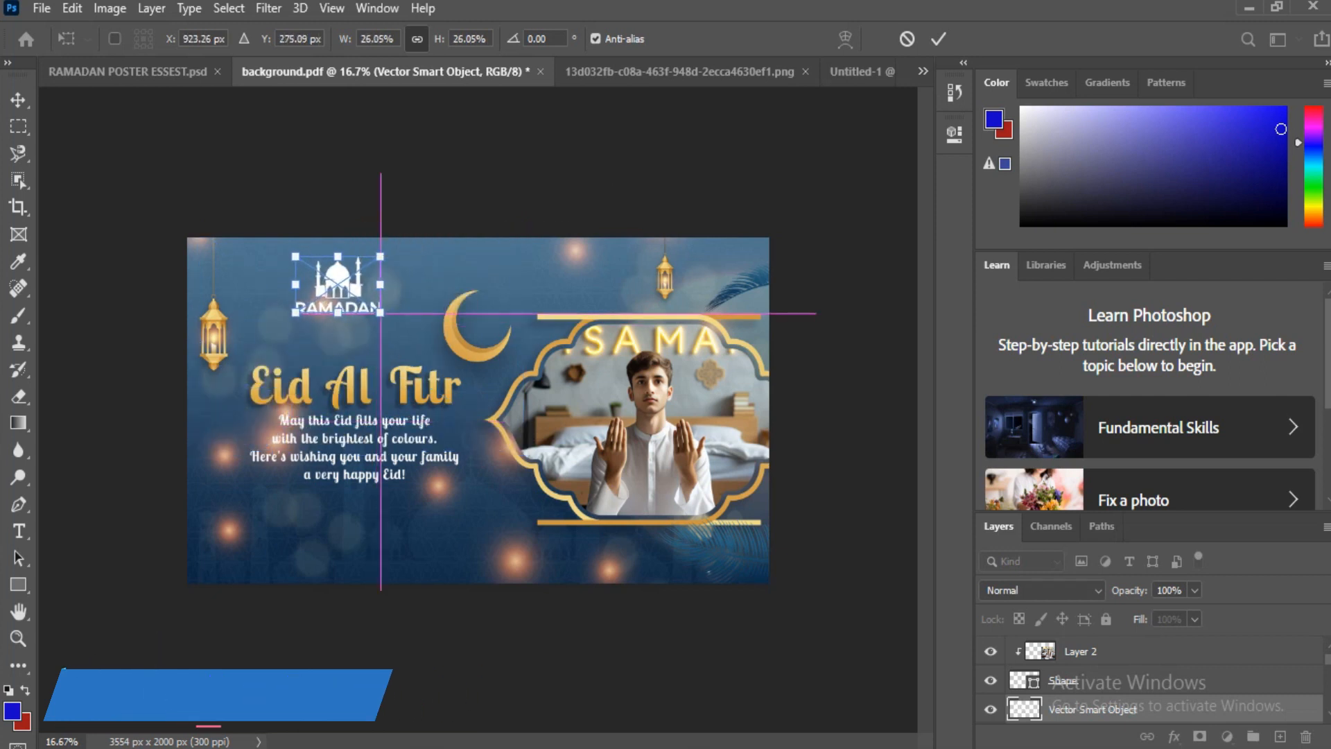
click(938, 40)
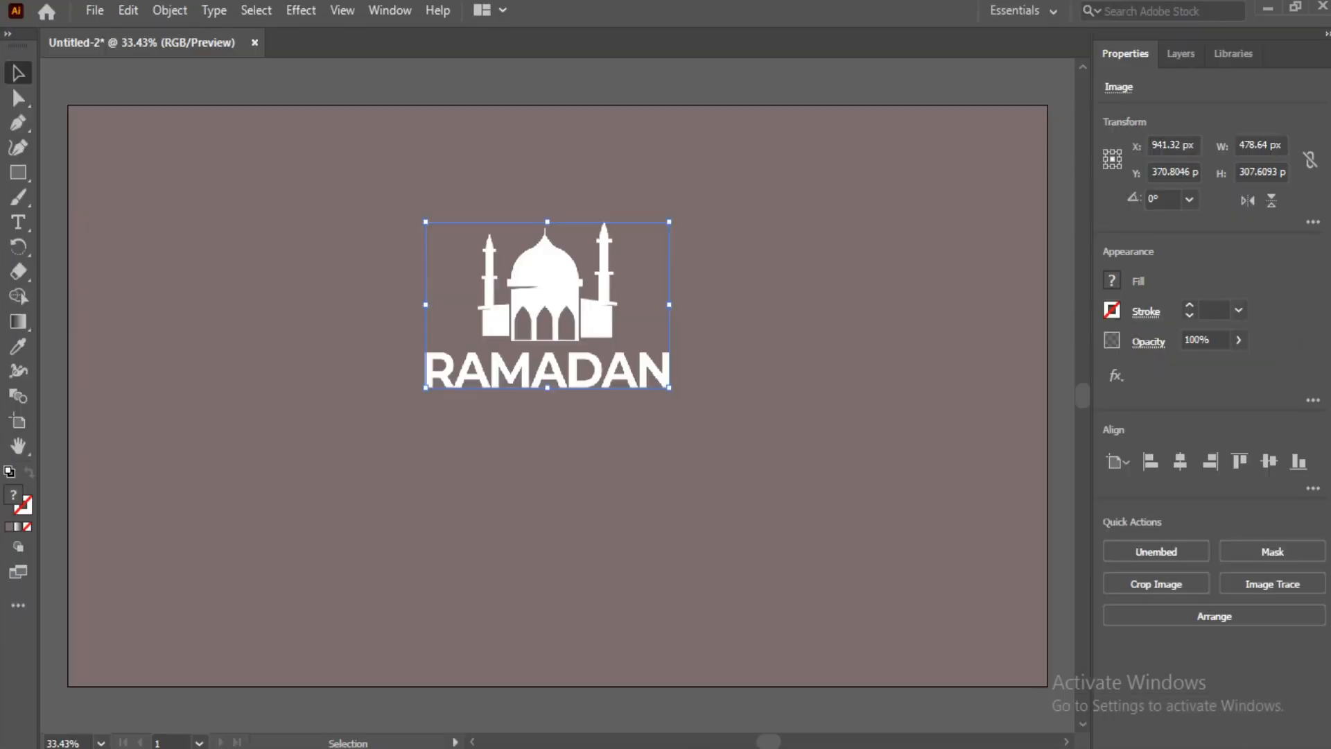
In Illustrator, draw a horizontal straight line about 667 px long below the RAMADAN logo.
click(18, 172)
click(126, 271)
mouse_move(375, 438)
mouse_down()
mouse_move(727, 439)
mouse_move(717, 439)
mouse_up()
key(v)
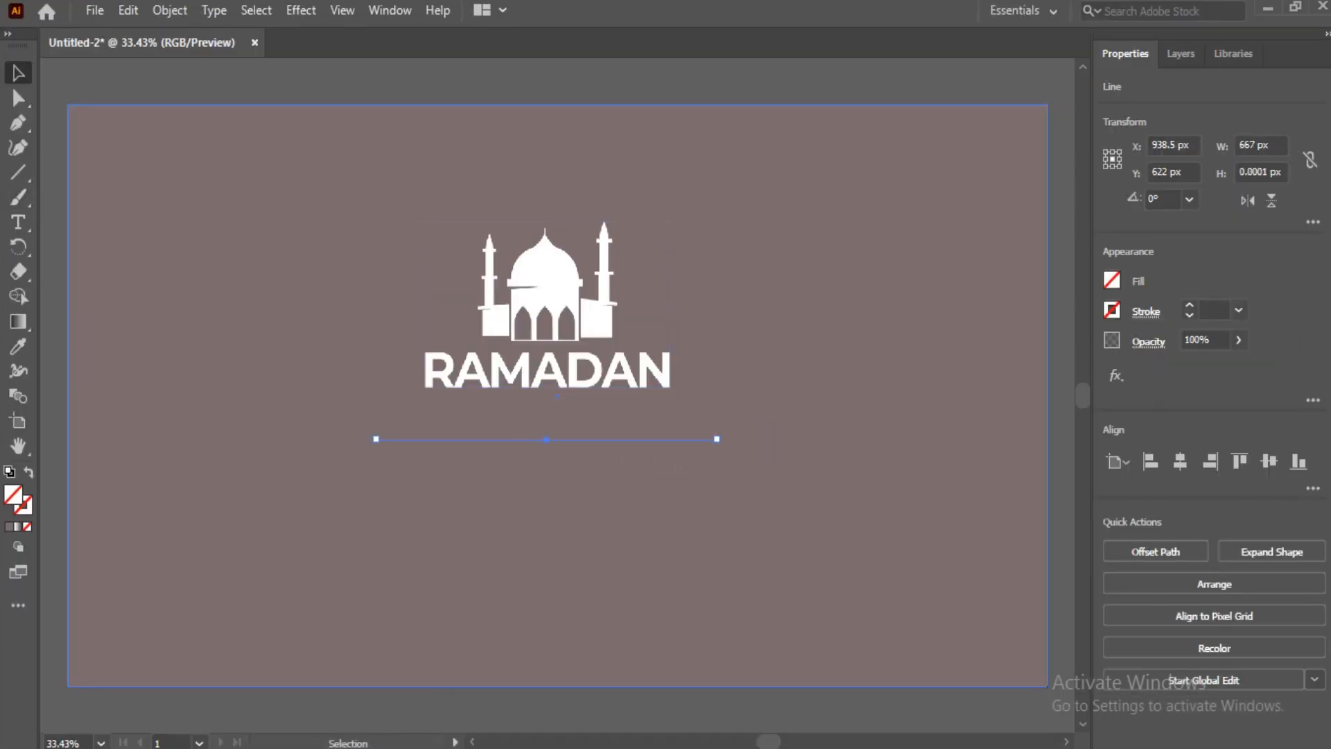
Give the line a yellow stroke, F4FF00.
click(26, 508)
click(9, 526)
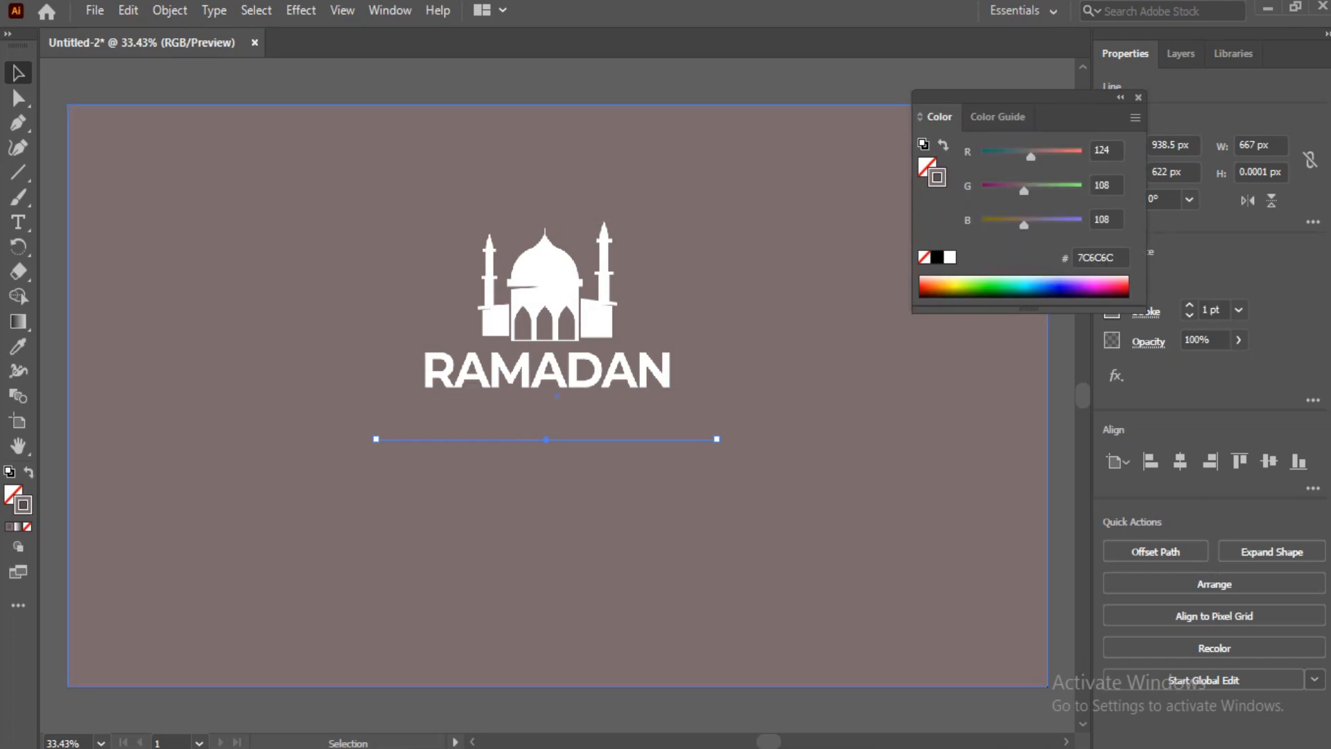
click(955, 286)
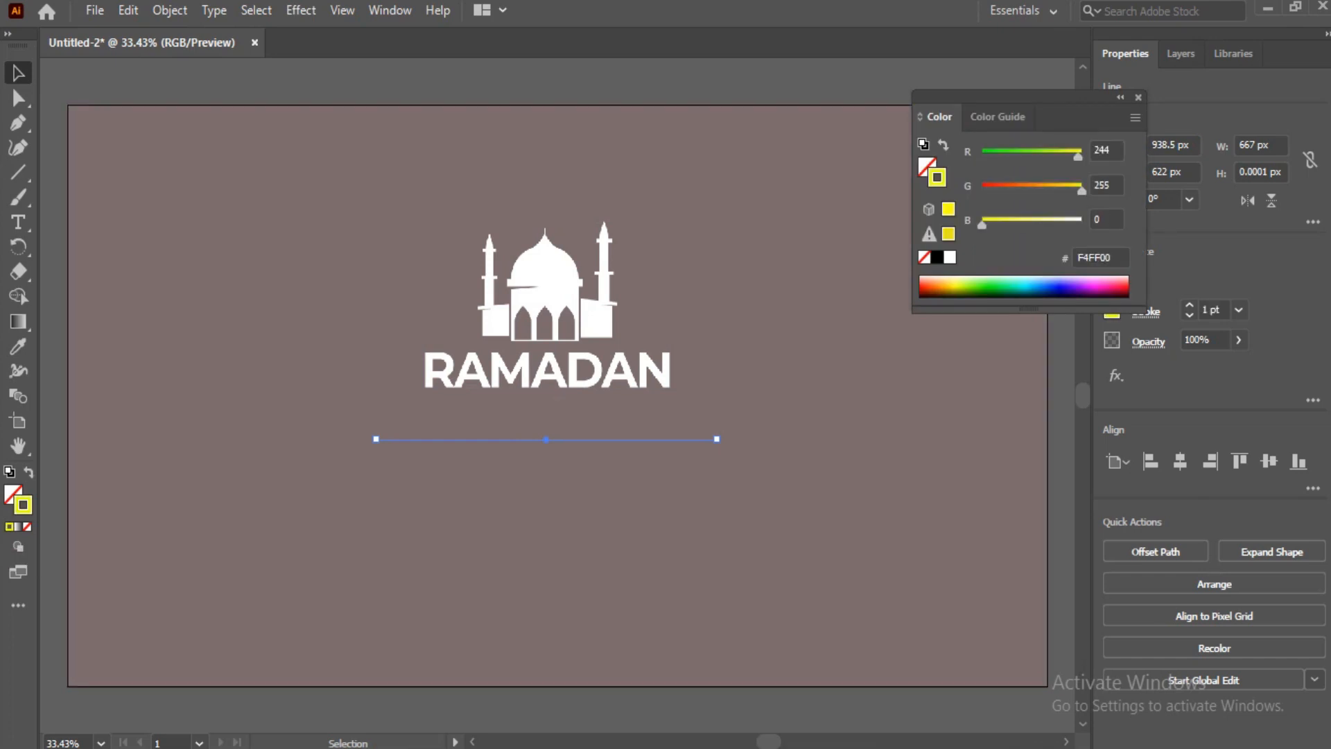
click(1120, 98)
Set the line's stroke weight to 4 pt and move the line closer under the logo.
click(1190, 305)
click(527, 83)
mouse_move(546, 439)
mouse_down()
mouse_move(555, 427)
mouse_move(563, 453)
mouse_up()
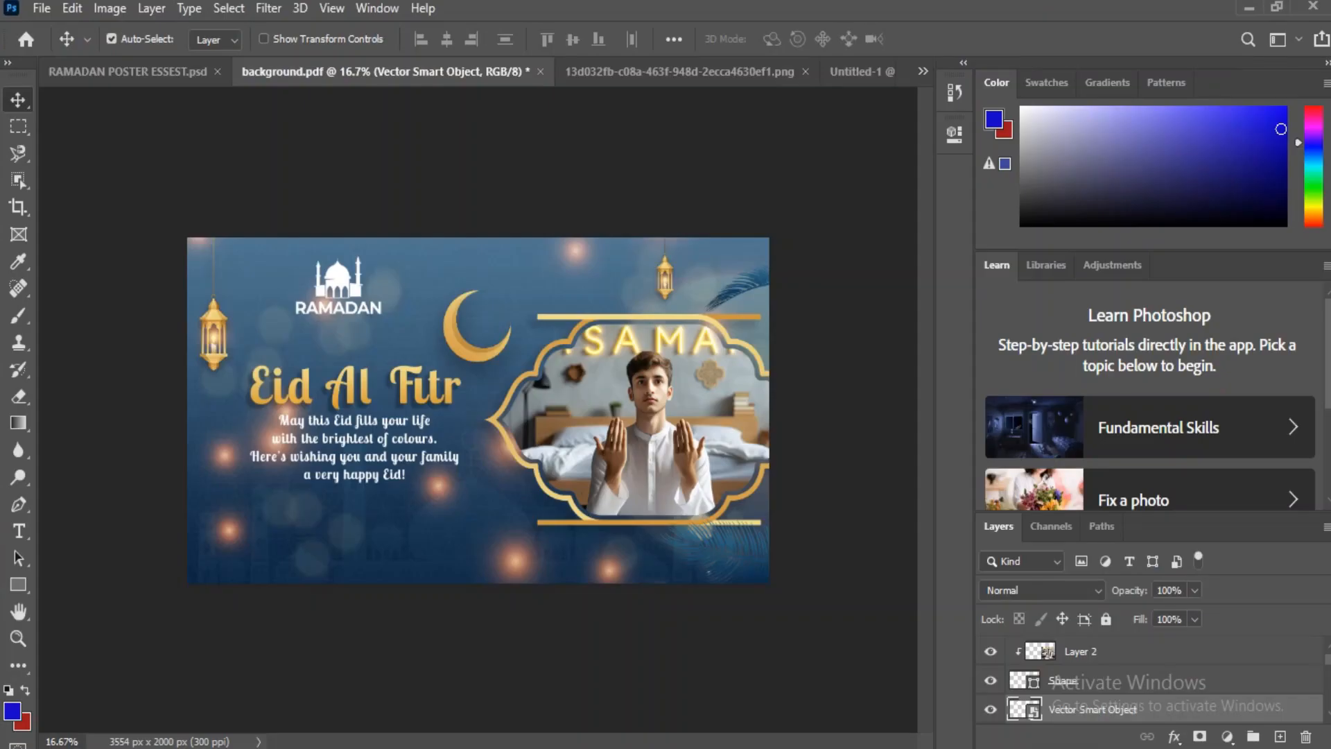
Paste the yellow line into the Photoshop poster and centre it just below the RAMADAN logo.
key(ctrl+v)
drag(542, 327, 375, 324)
key(Return)
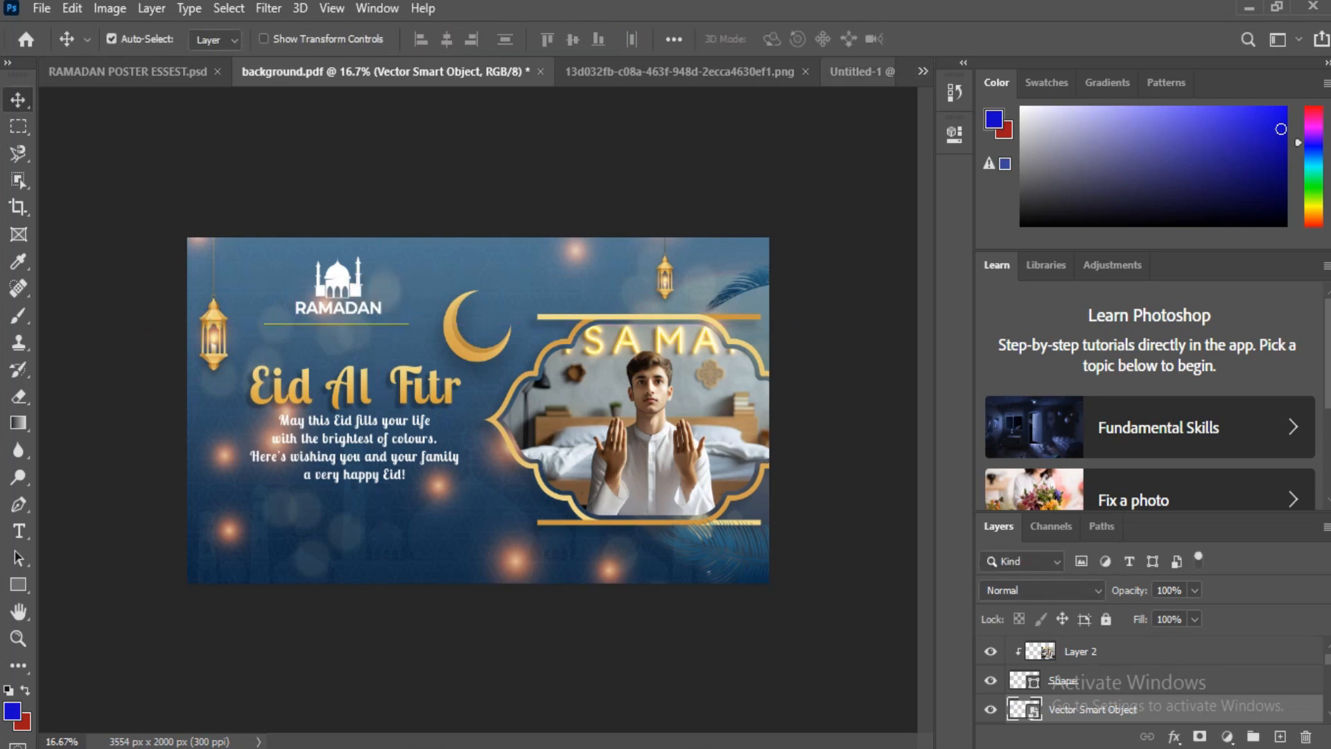
In Illustrator, add a text object below the yellow line and enlarge it to about 181 pt.
key(t)
click(421, 474)
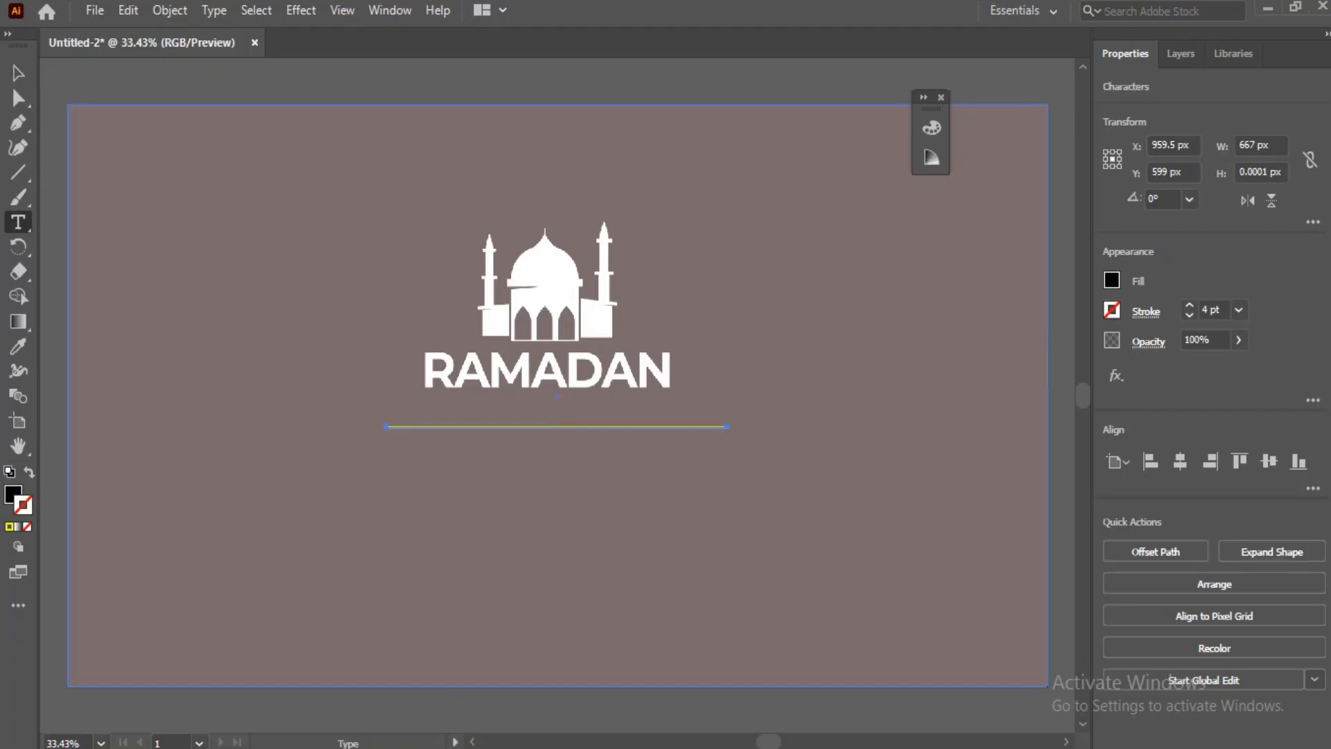
key(Escape)
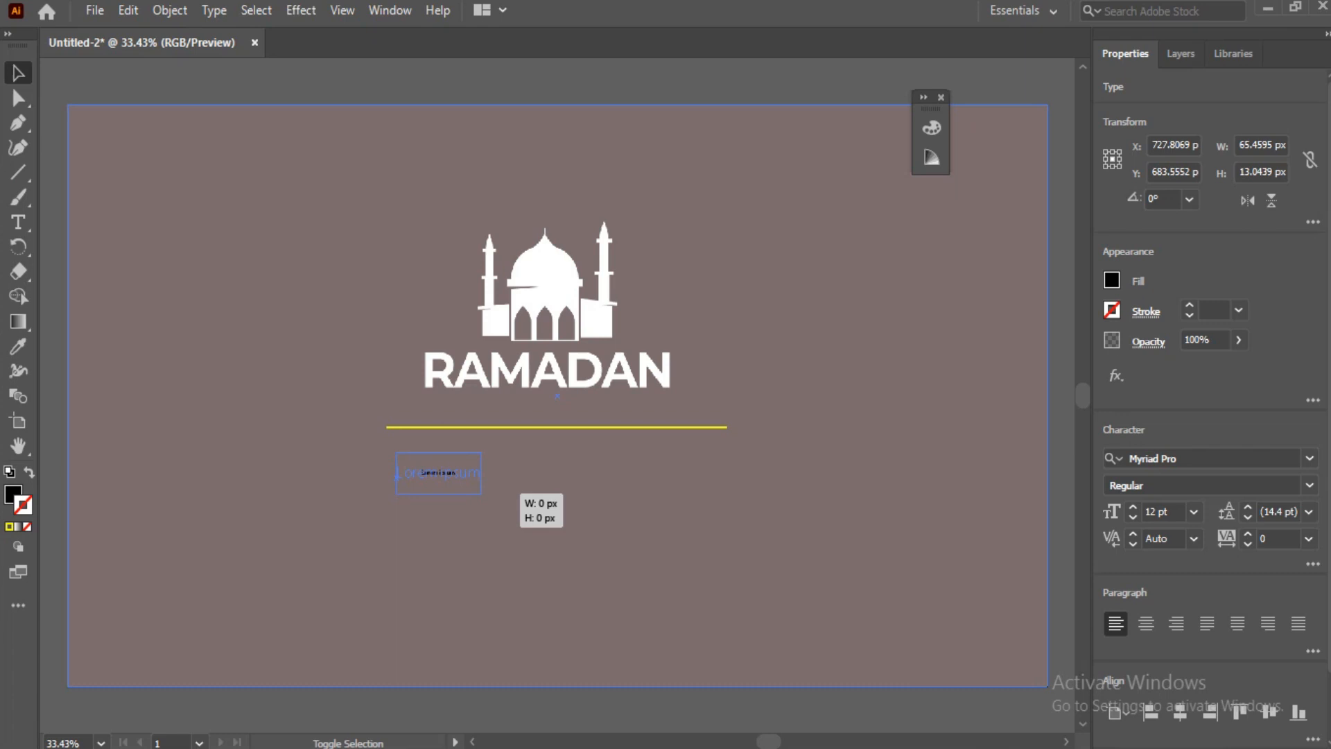
drag(505, 479, 699, 565)
drag(572, 459, 707, 480)
click(18, 222)
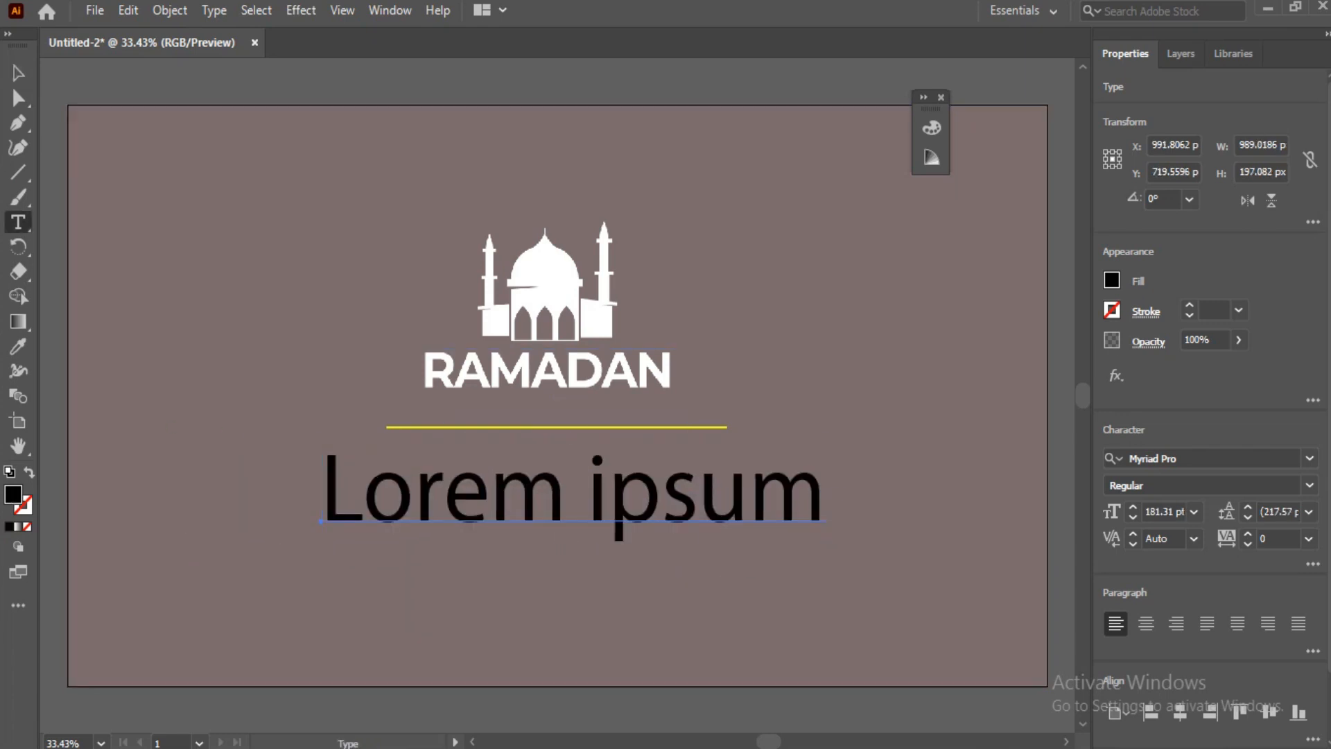
Replace the placeholder text with HAPPY ISLAMIC DAY.
key(ctrl+a)
text(h)
key(BackSpace)
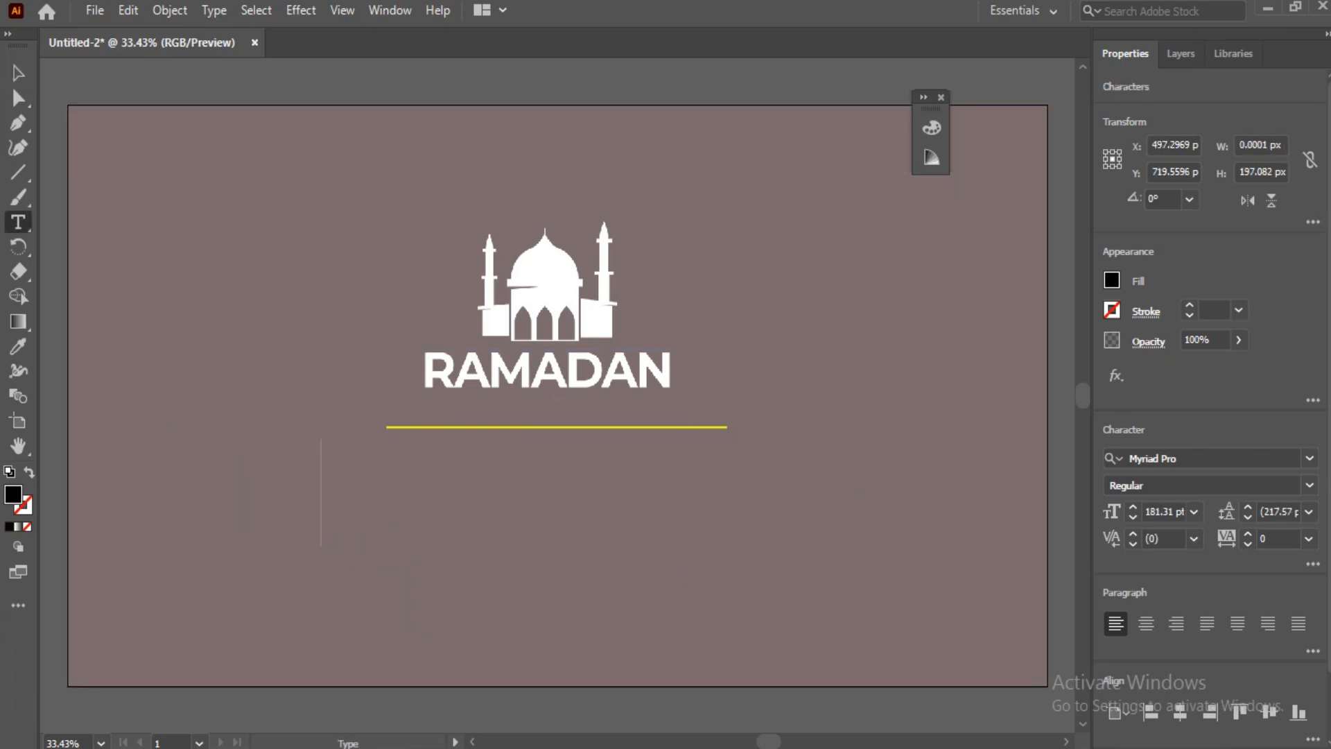
text(HAPPY ISLAMI)
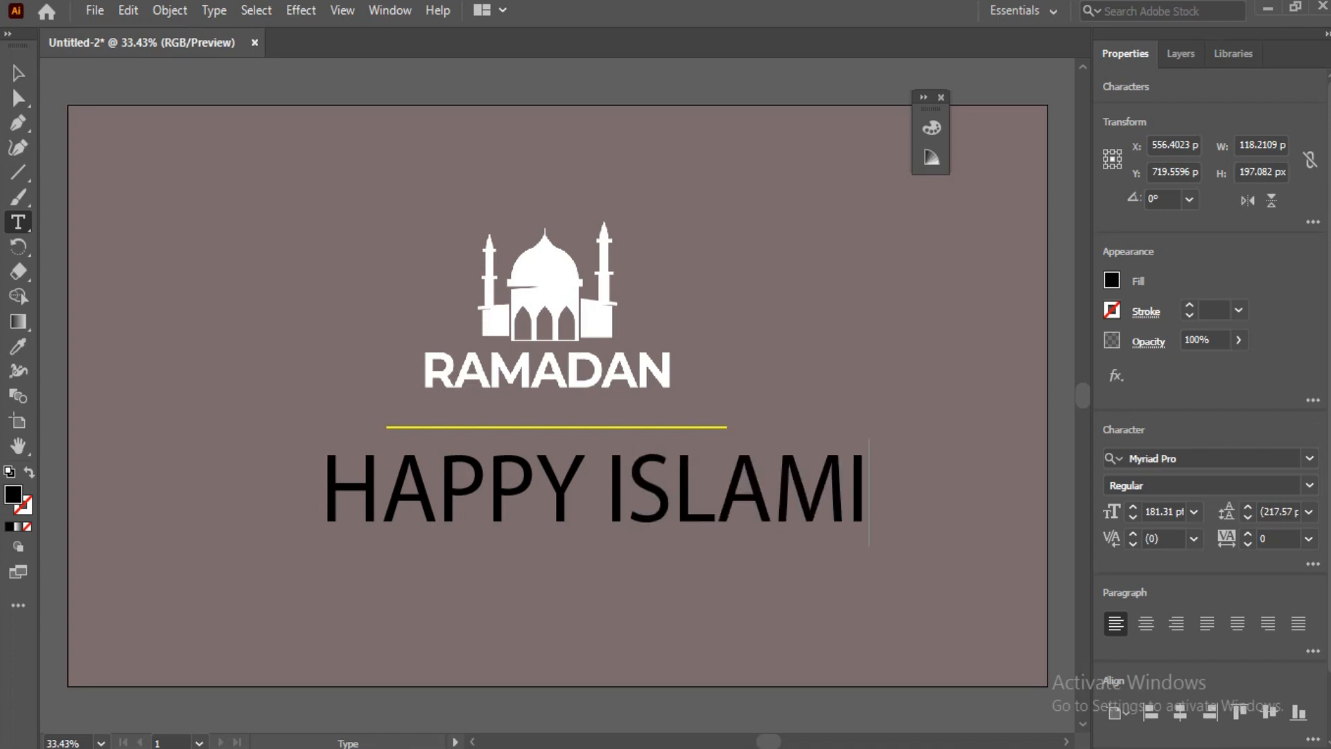
text(C DAY)
Scale the HAPPY ISLAMIC DAY text to about 126 pt and centre it under the yellow line.
click(18, 74)
drag(533, 461, 371, 461)
drag(940, 545, 731, 513)
drag(544, 460, 659, 475)
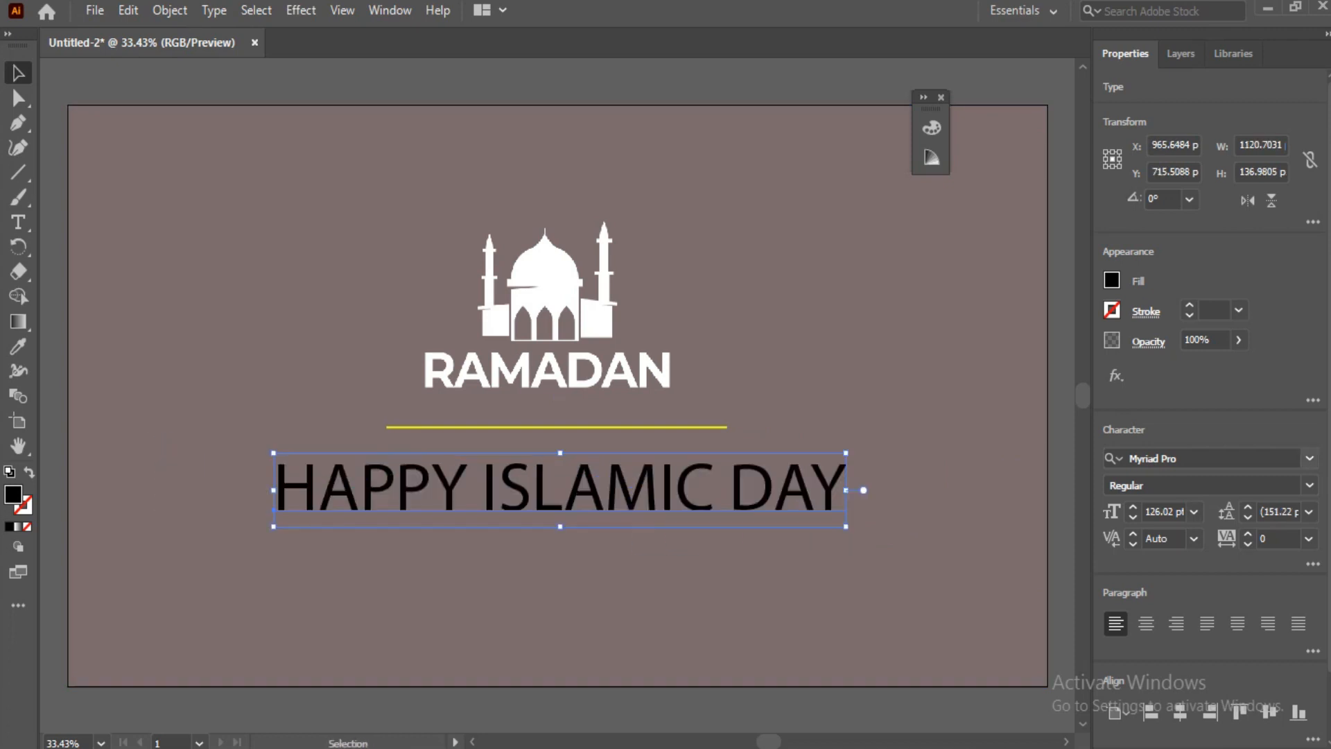
Change the HAPPY ISLAMIC DAY text to another font and resize it to fit beneath the yellow line.
click(1309, 458)
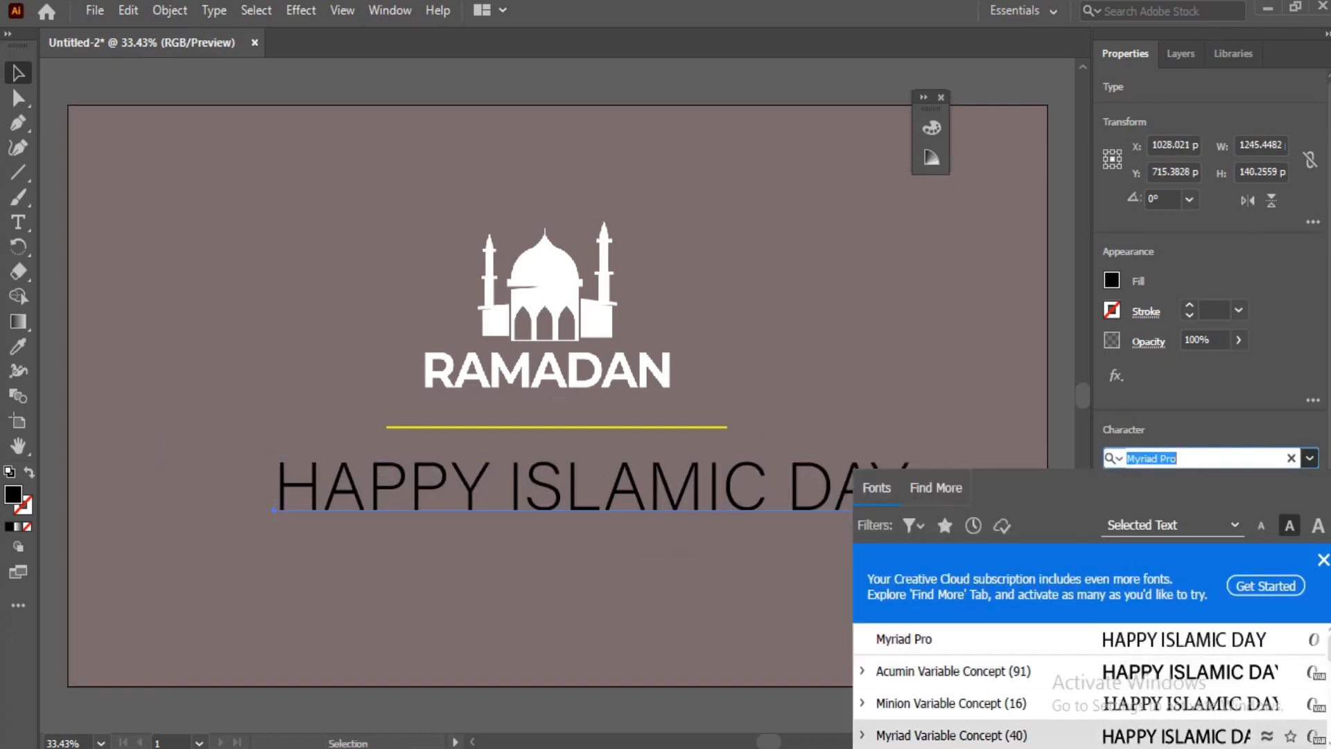
scroll(1092, 686, down, 10)
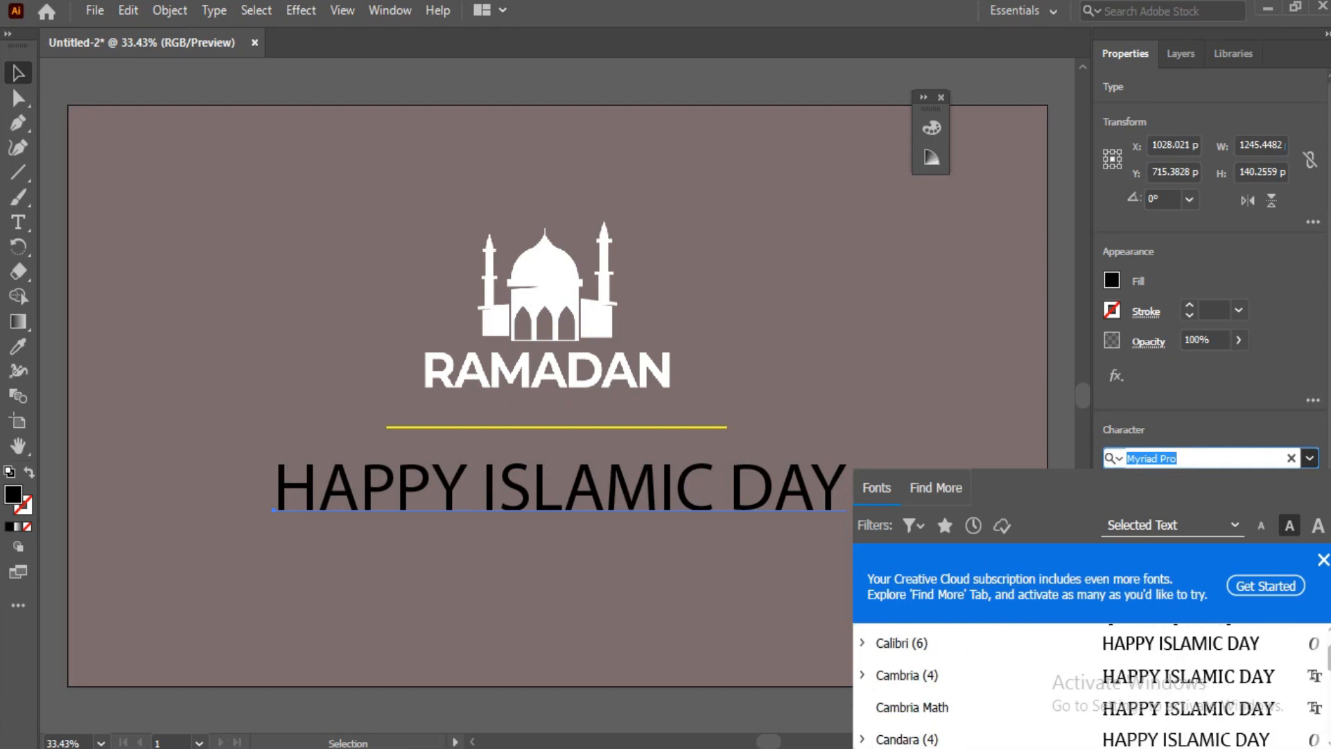
scroll(1091, 686, down, 5)
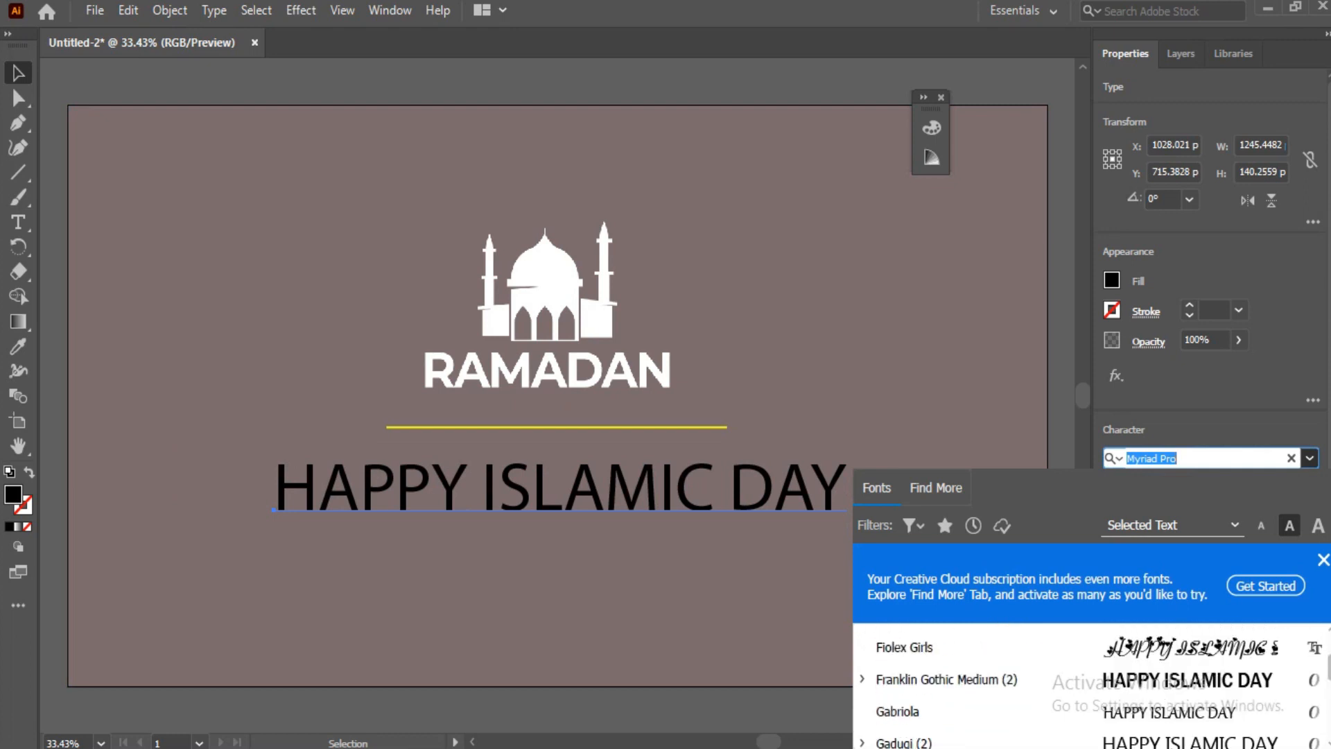
click(971, 639)
drag(870, 530, 696, 486)
mouse_move(596, 472)
mouse_down()
mouse_move(588, 460)
mouse_move(662, 693)
mouse_move(598, 466)
mouse_up()
Set the HAPPY ISLAMIC DAY text's fill color to FCFCFC.
double_click(12, 494)
text(FCFCFC)
key(Return)
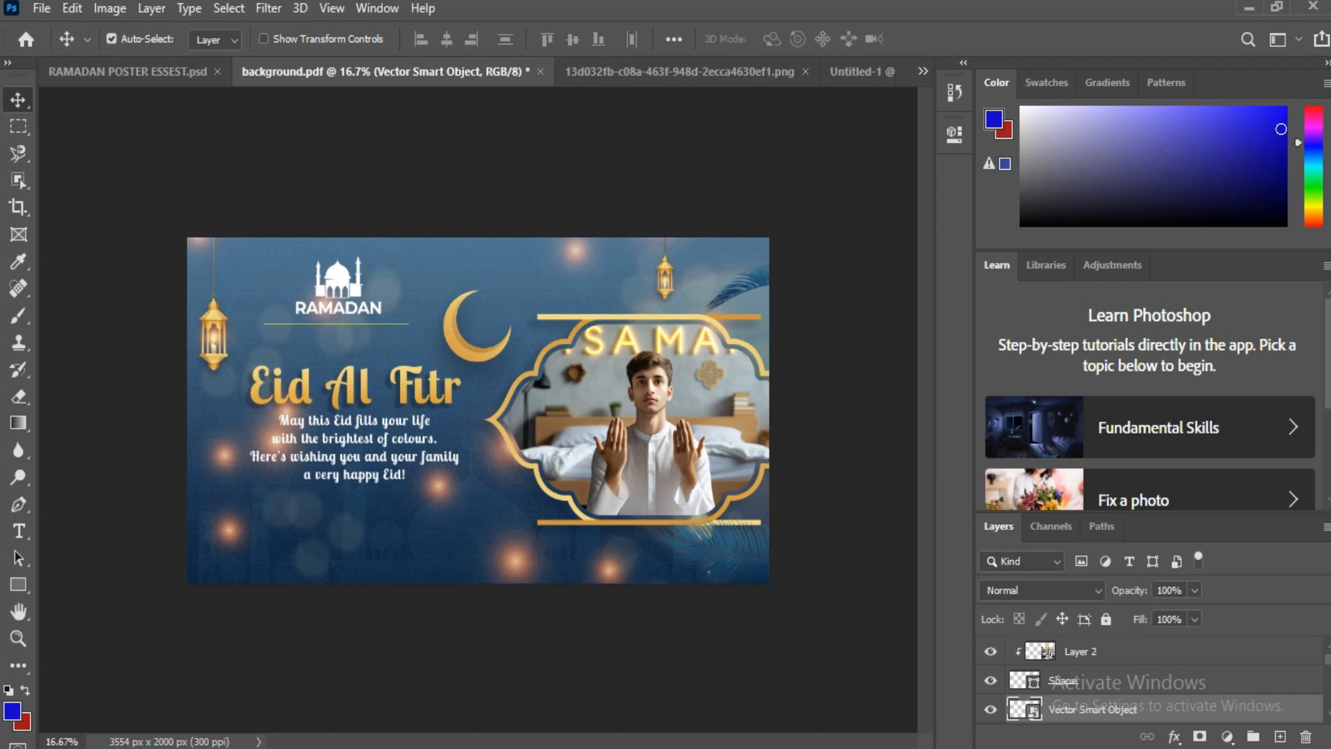
Paste HAPPY ISLAMIC DAY into the Photoshop poster, scale it to about 39% and centre it under the yellow line.
drag(311, 345, 312, 345)
drag(476, 365, 385, 340)
drag(353, 333, 371, 335)
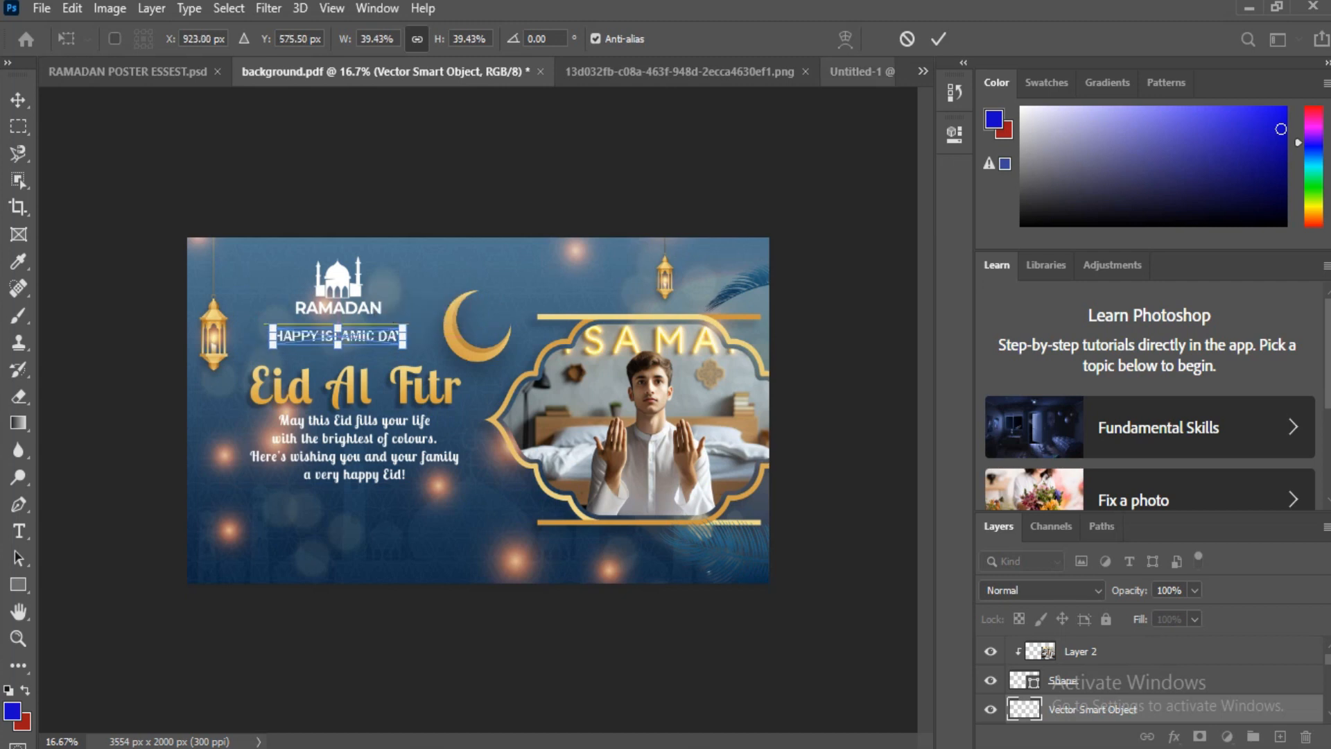
key(Return)
click(111, 38)
right_click(373, 339)
click(398, 367)
key(ctrl+t)
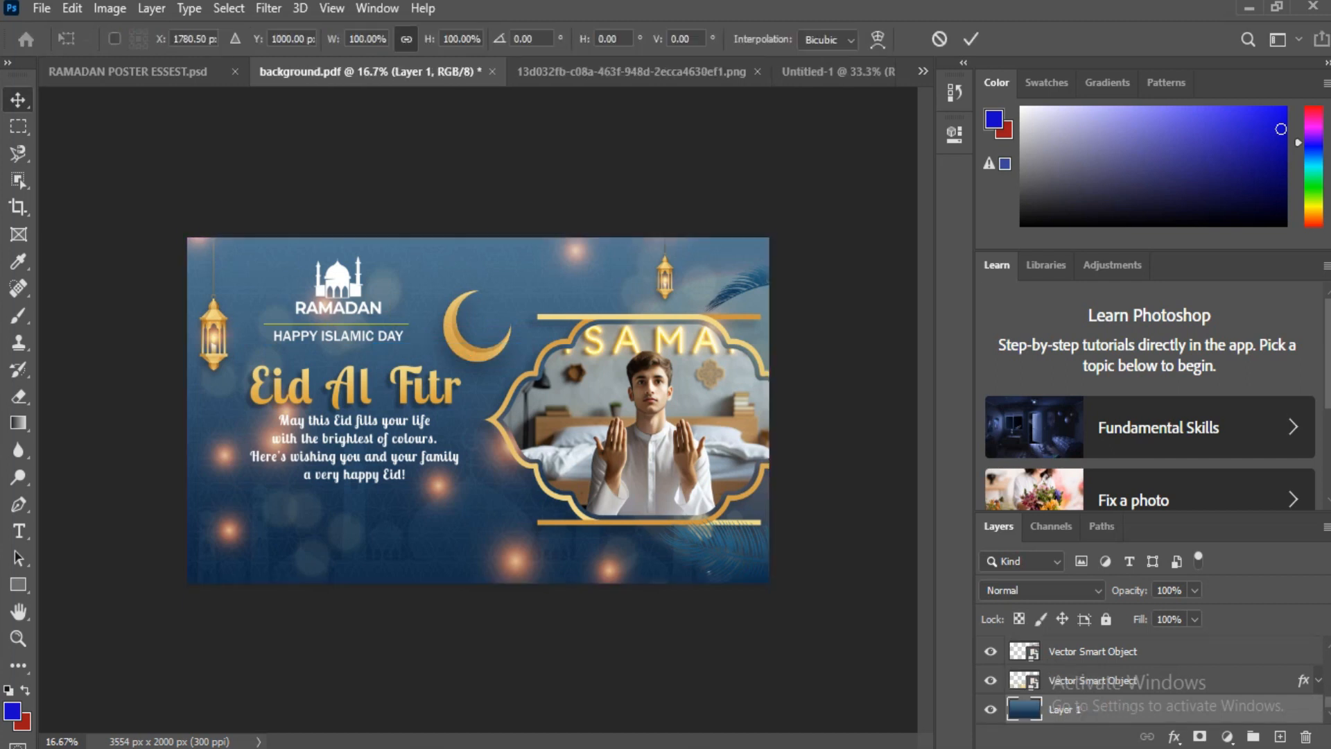
click(969, 39)
Enlarge the HAPPY ISLAMIC DAY text to about 44%, align it with the yellow line and nudge it slightly left and up.
click(343, 337)
right_click(343, 338)
click(374, 351)
key(ctrl+t)
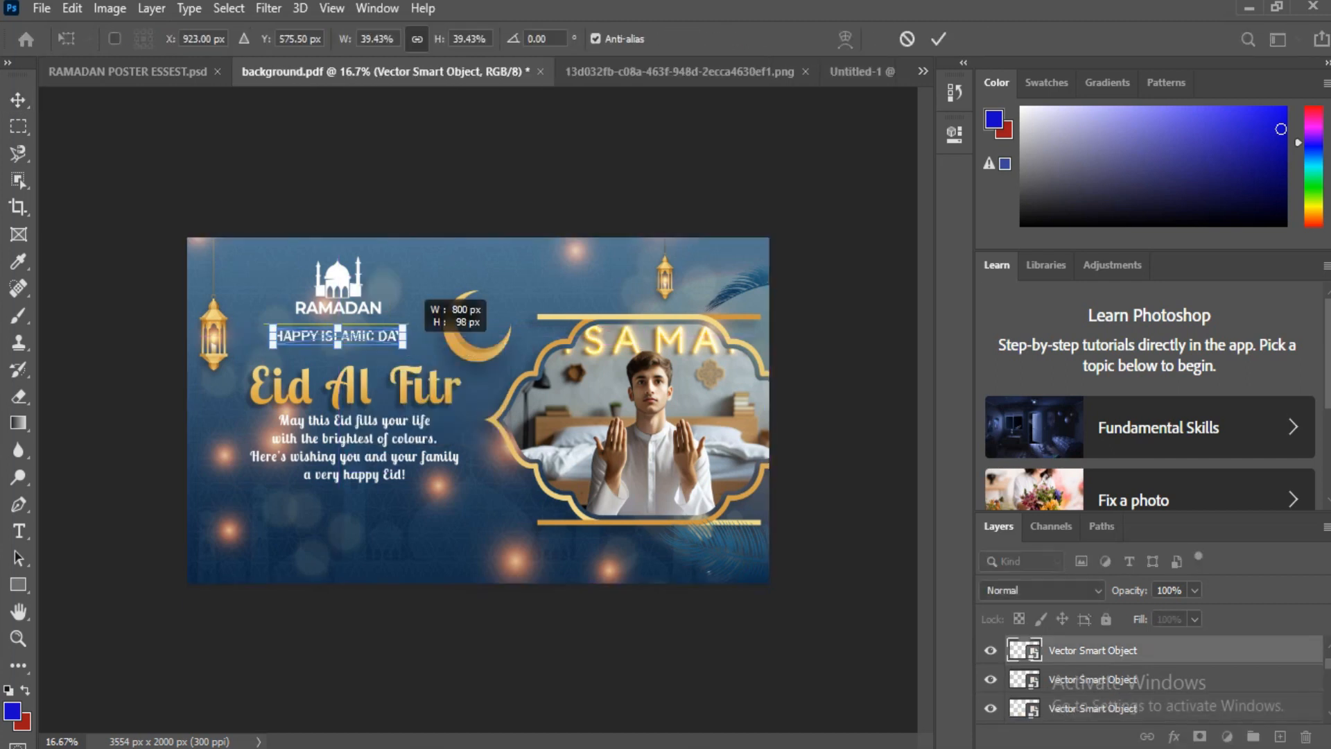
key(Left)
key(Left)
key(Left)
key(Left)
key(Up)
key(Up)
key(Up)
key(Up)
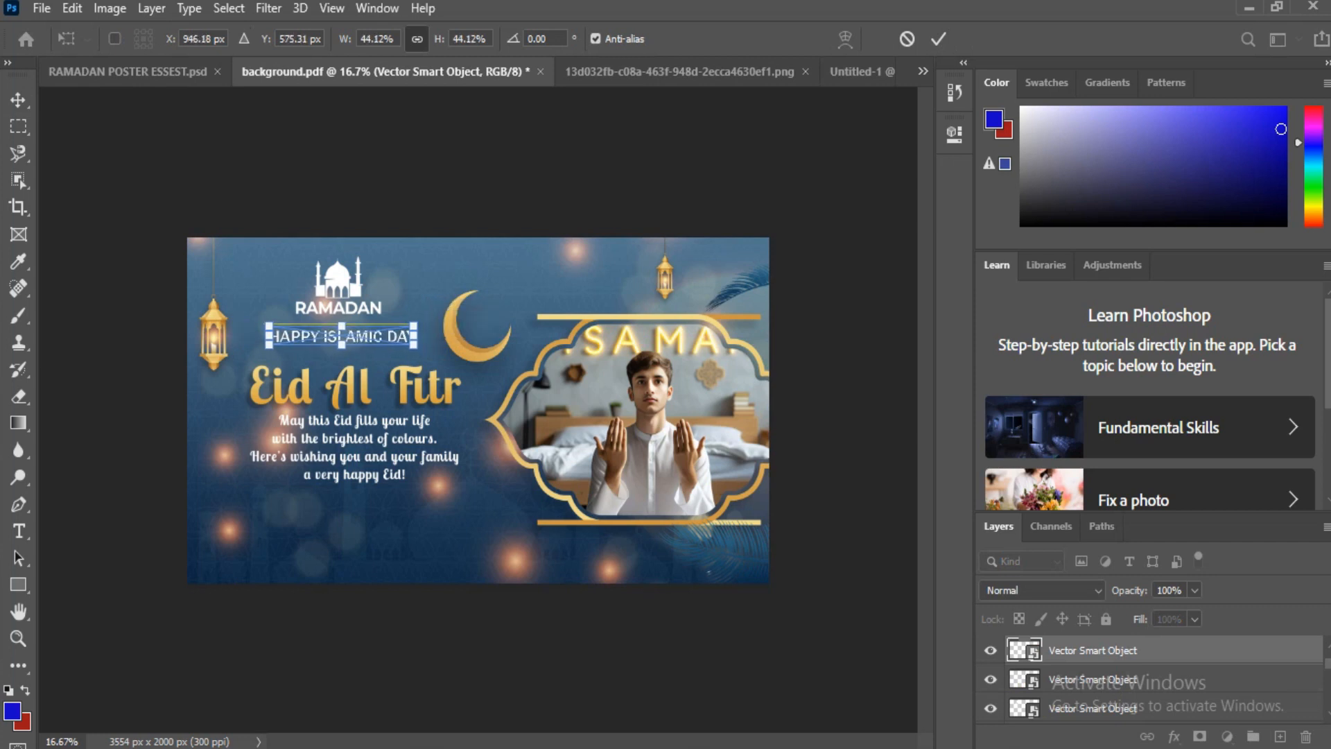
key(Return)
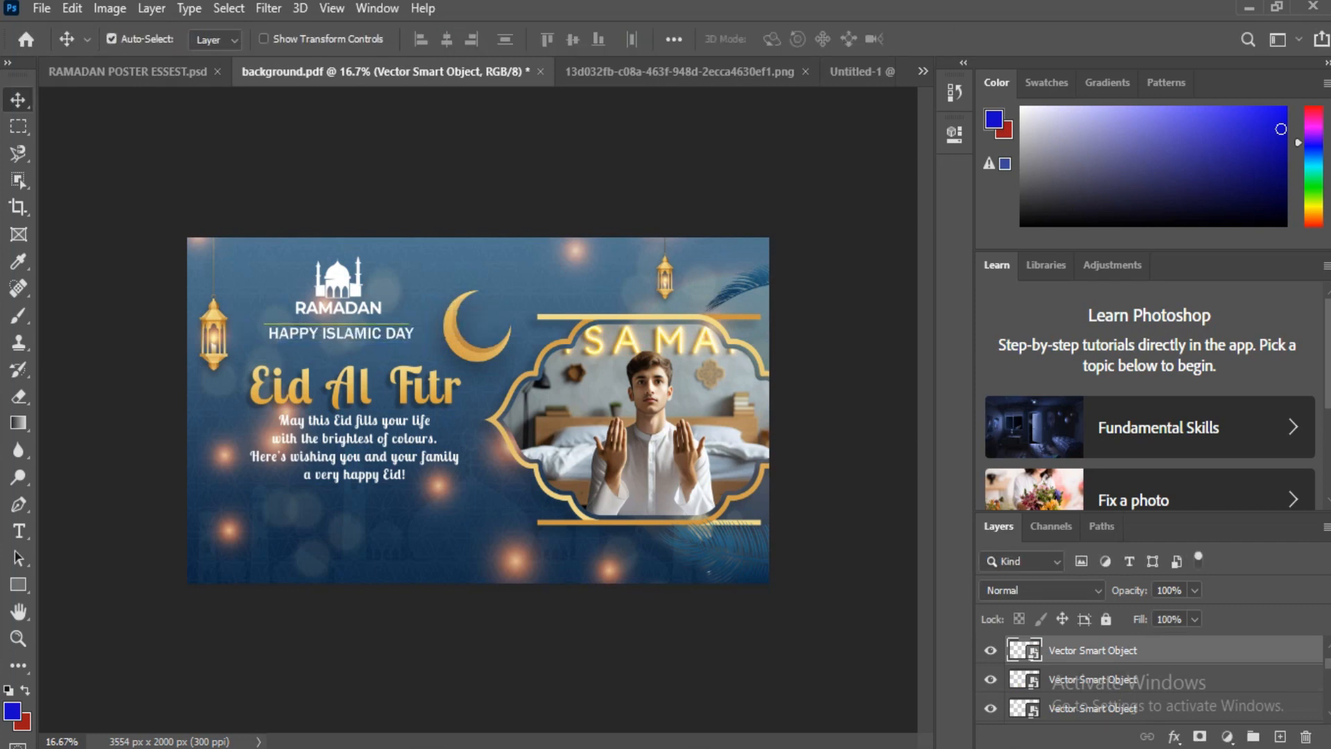
click(415, 527)
right_click(375, 341)
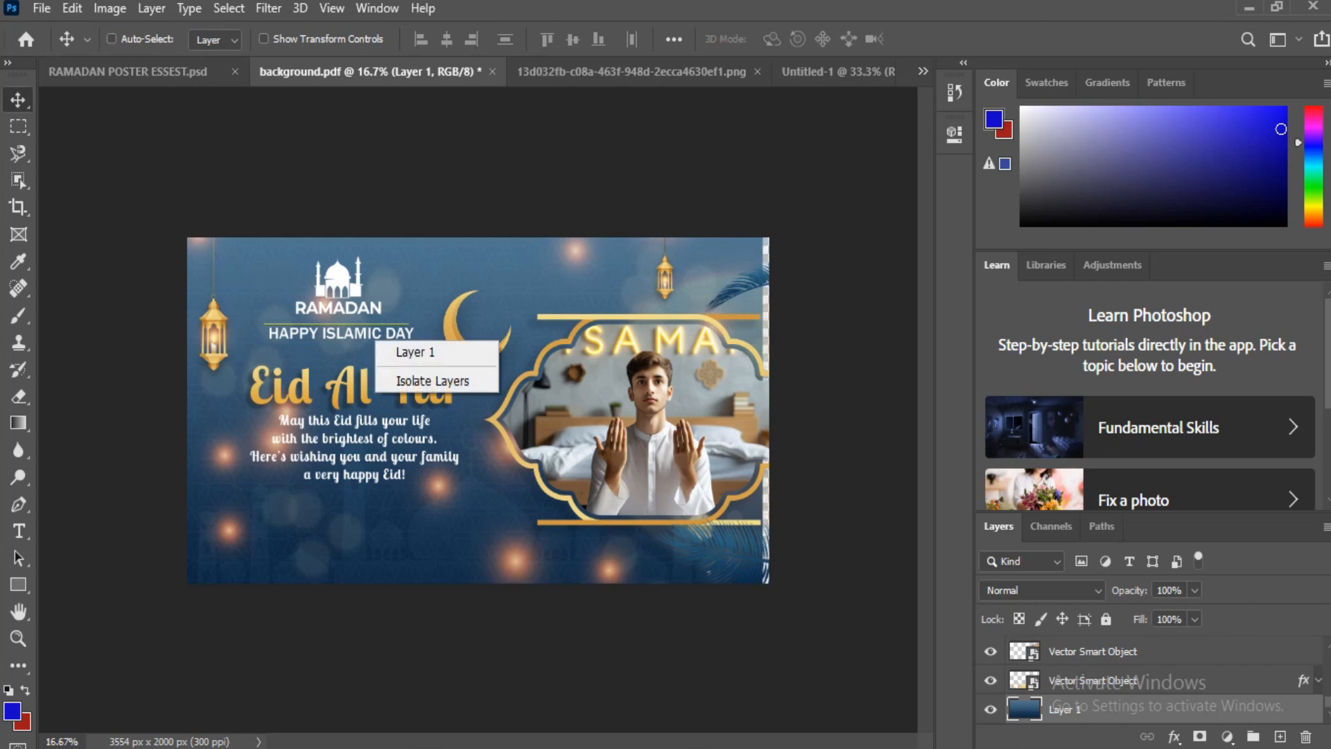
key(Escape)
Select the orange lights layer through the glow near the canvas's lower edge and shift it slightly right.
right_click(610, 260)
click(658, 271)
drag(581, 286, 587, 285)
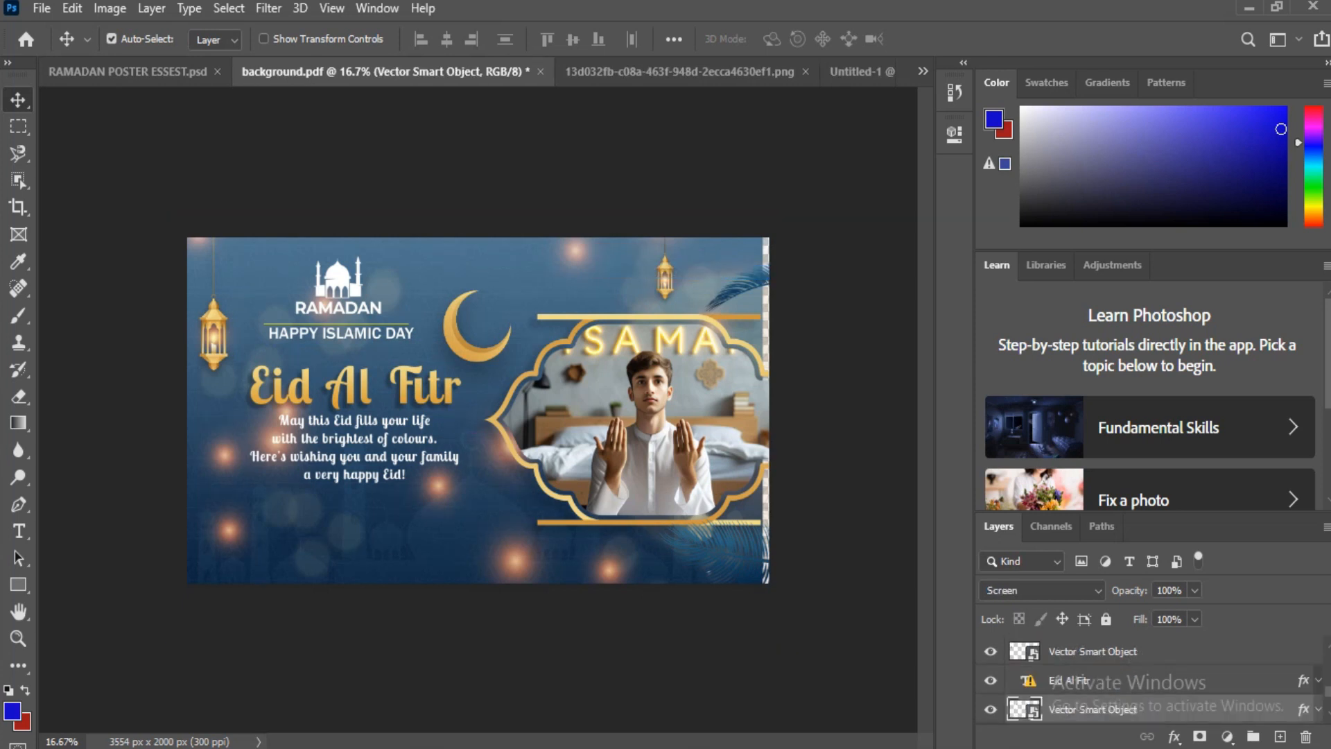
right_click(508, 531)
click(558, 554)
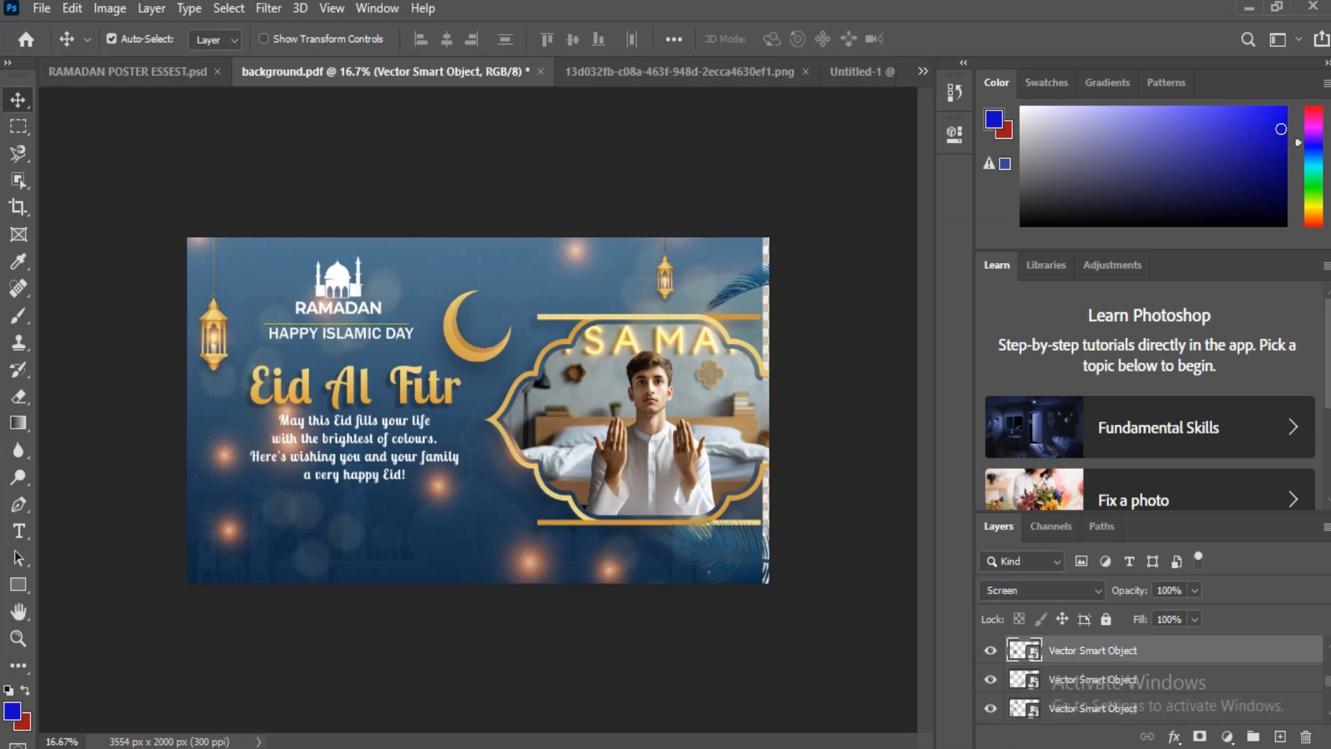
Select all the poster's layers together and shift them slightly right to cover the gap along the canvas's right edge.
mouse_move(713, 283)
mouse_down()
mouse_move(730, 287)
mouse_move(717, 287)
mouse_up()
drag(328, 224, 637, 378)
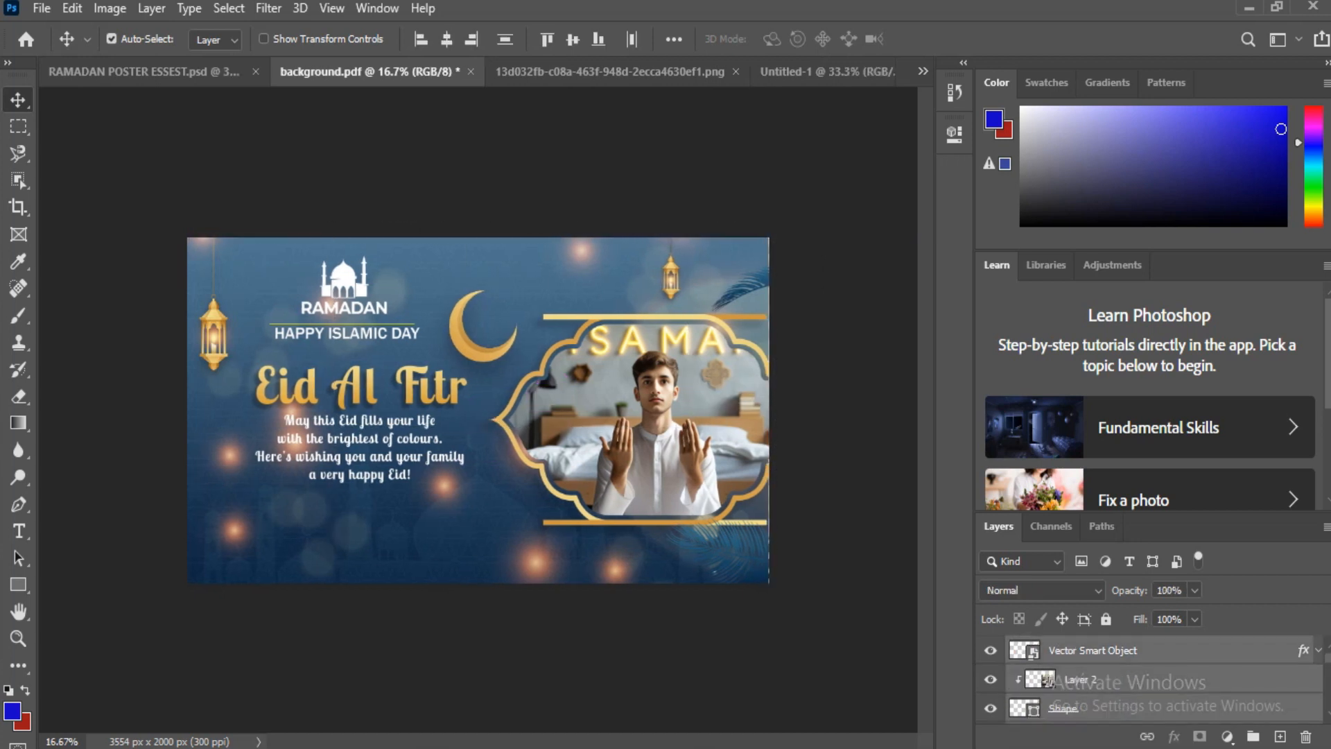
Nudge the selected layers to close the canvas-edge gap, then paste Illustrator's yellow line under the greeting text, scaled to about 42%.
key(Left)
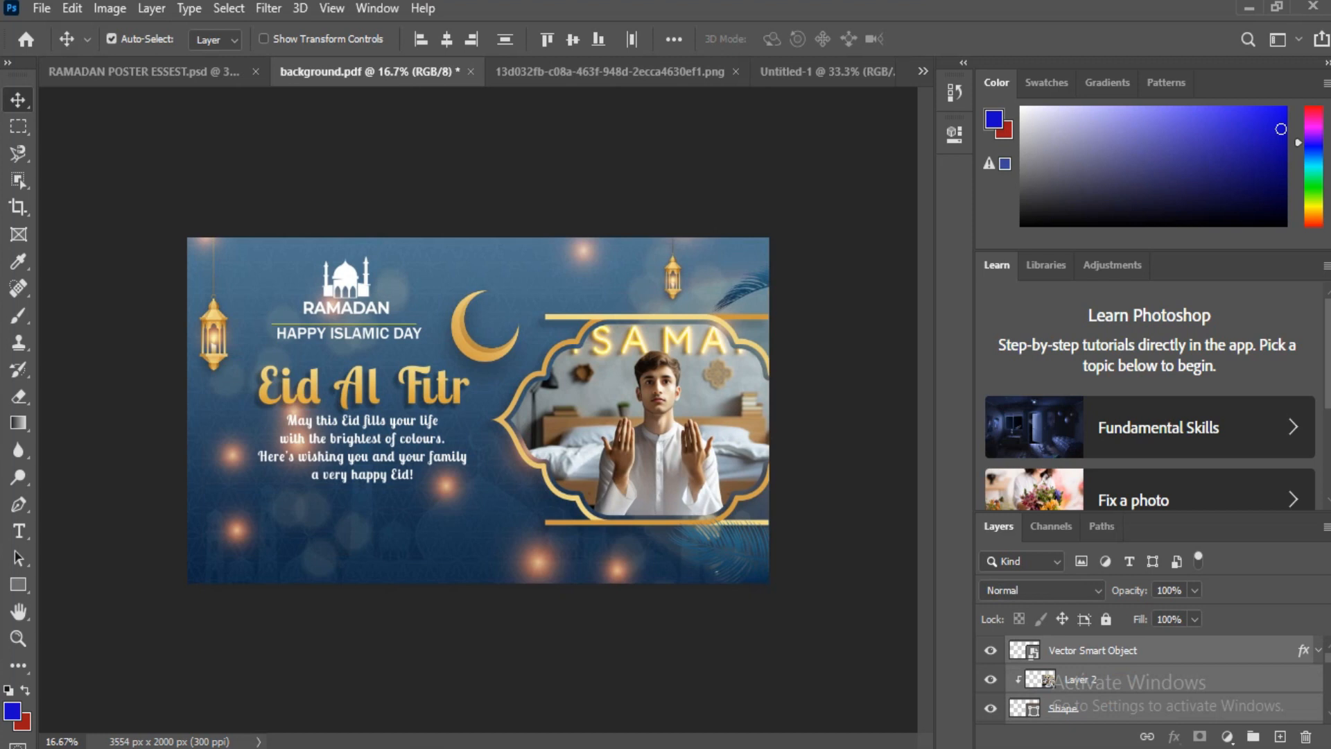
mouse_move(646, 747)
click(644, 682)
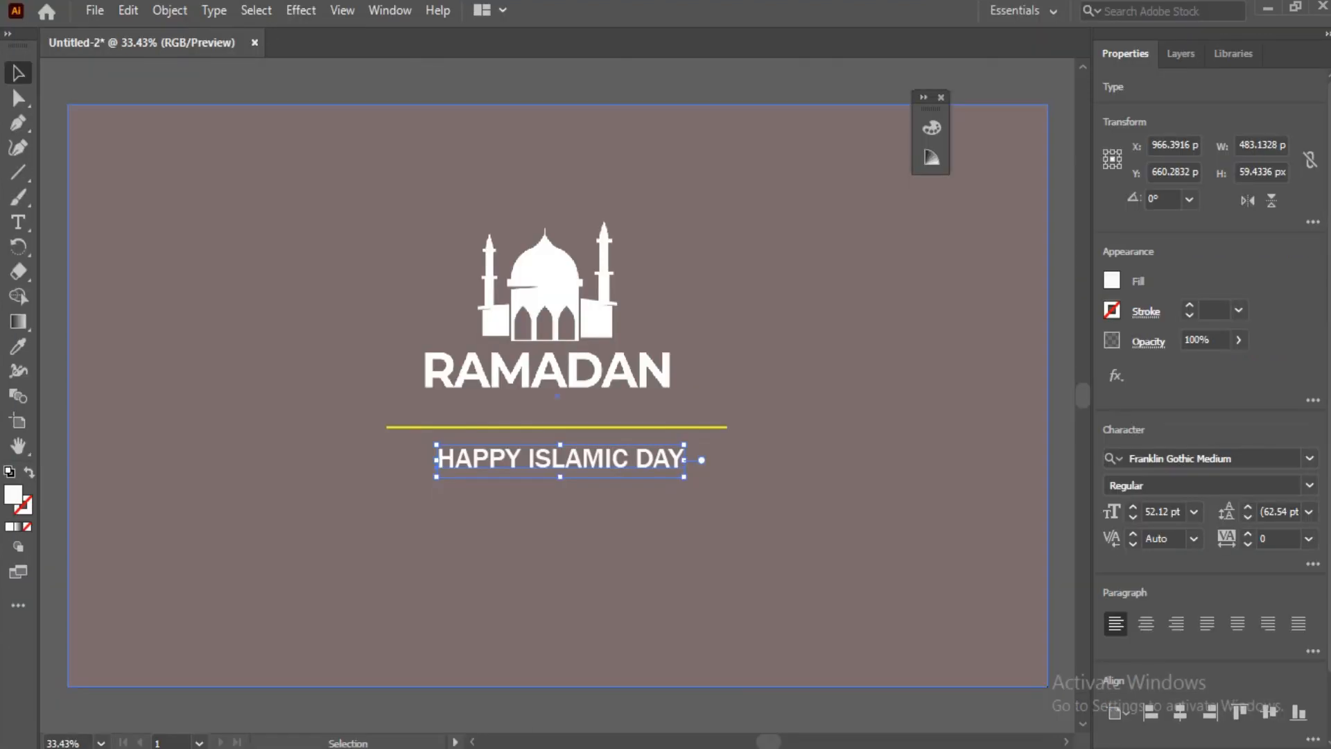
click(567, 427)
drag(566, 427, 331, 506)
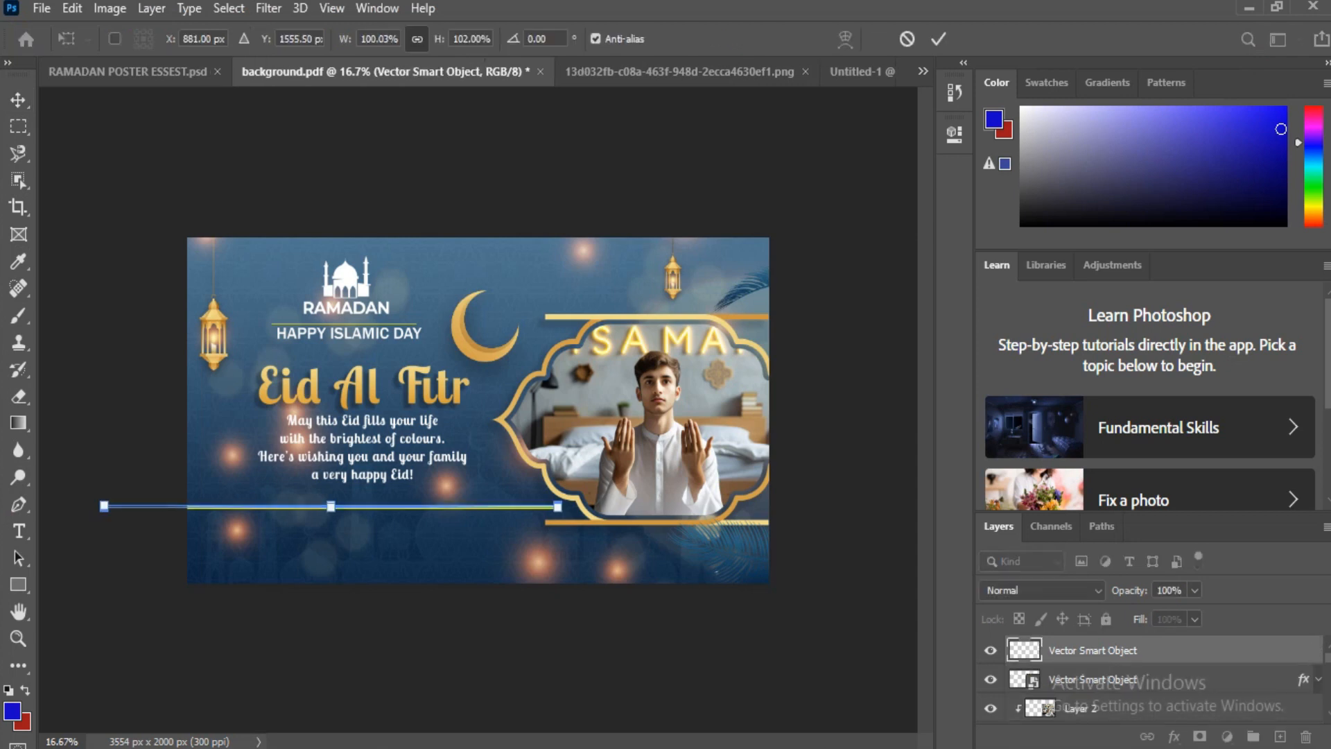
drag(558, 506, 294, 506)
drag(213, 508, 364, 490)
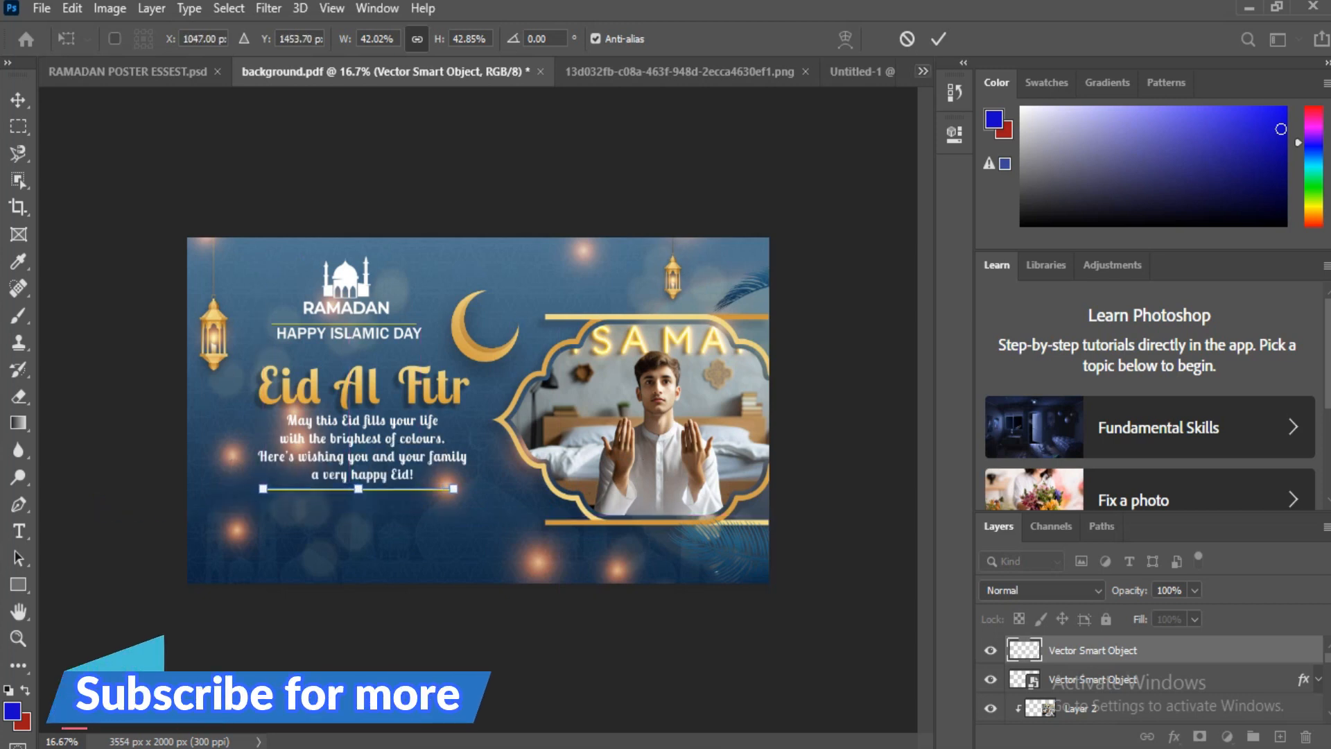
key(Return)
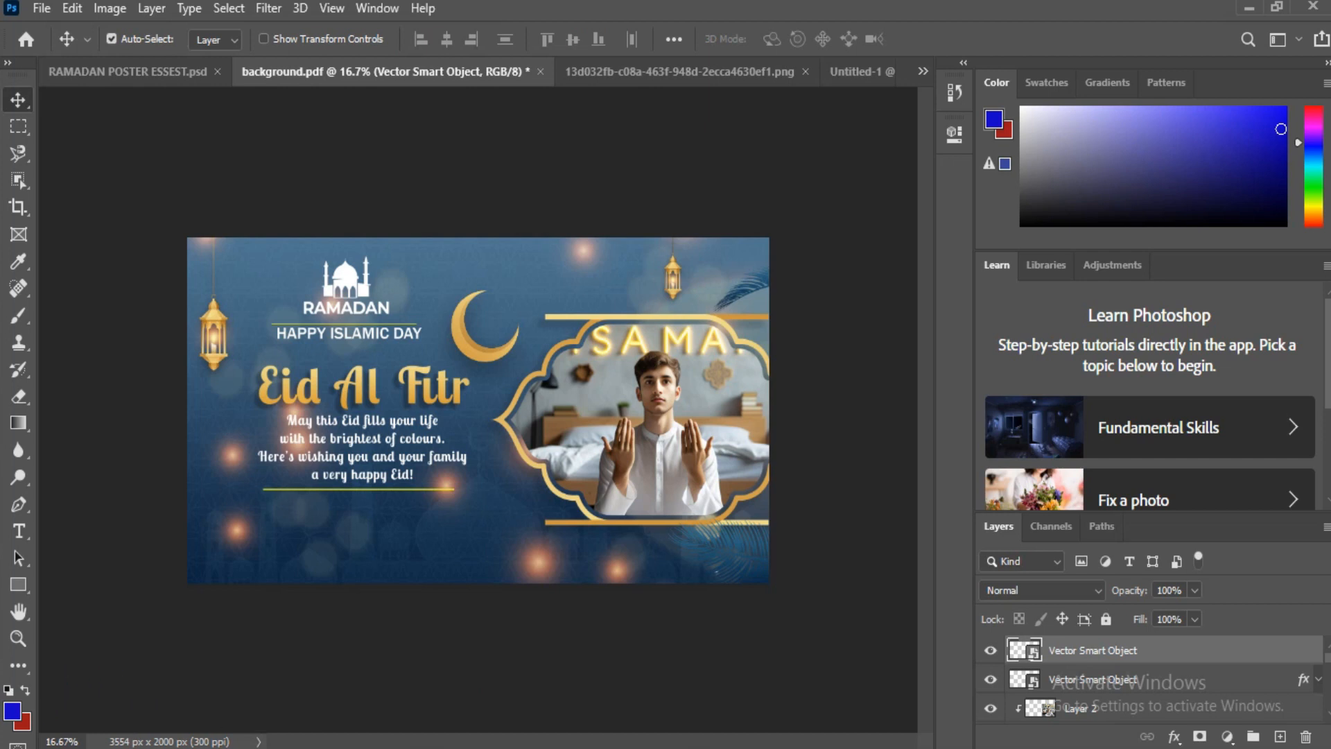
Bring a blue feather from RAMADAN POSTER ESSEST.psd into the poster's lower-left corner, scaled to about 80% and rotated about 78°.
click(129, 72)
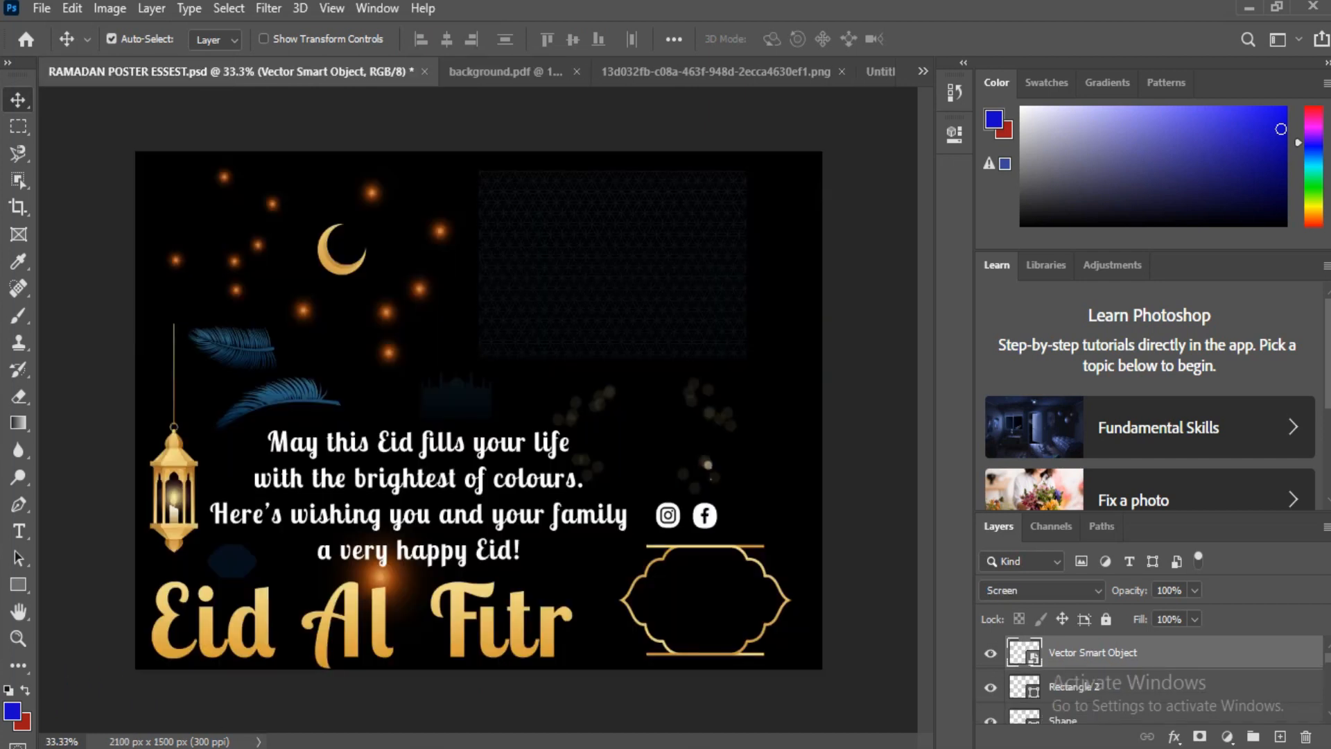
drag(229, 340, 253, 360)
right_click(237, 349)
key(ctrl+Tab)
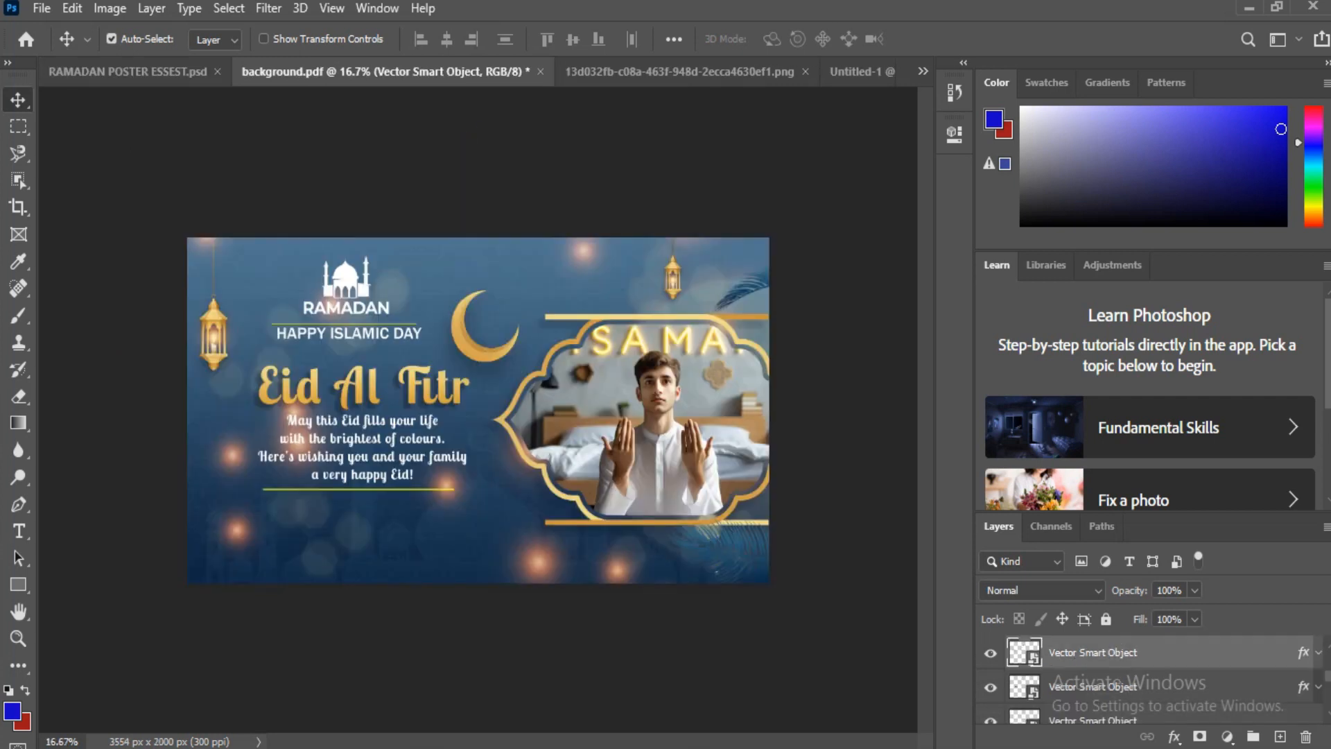
key(ctrl+t)
drag(256, 546, 336, 597)
drag(286, 569, 202, 609)
drag(256, 528, 217, 531)
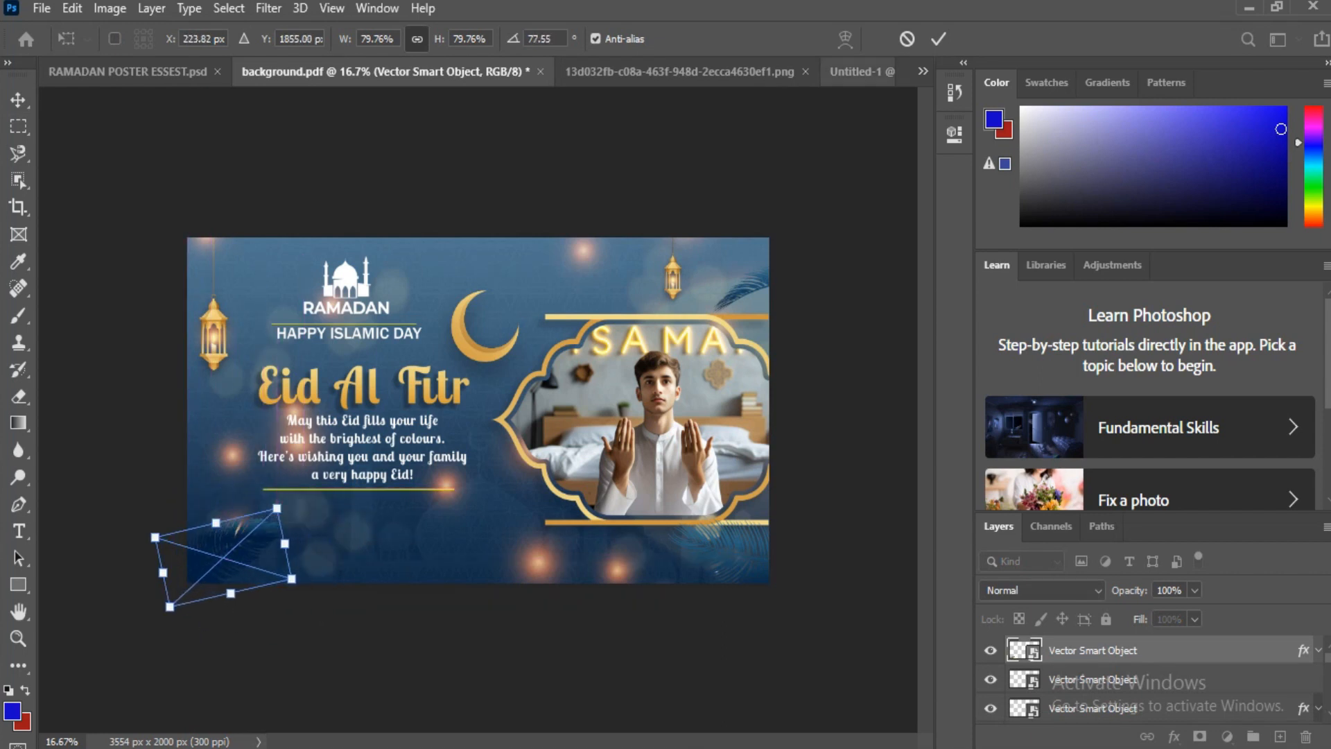
click(938, 39)
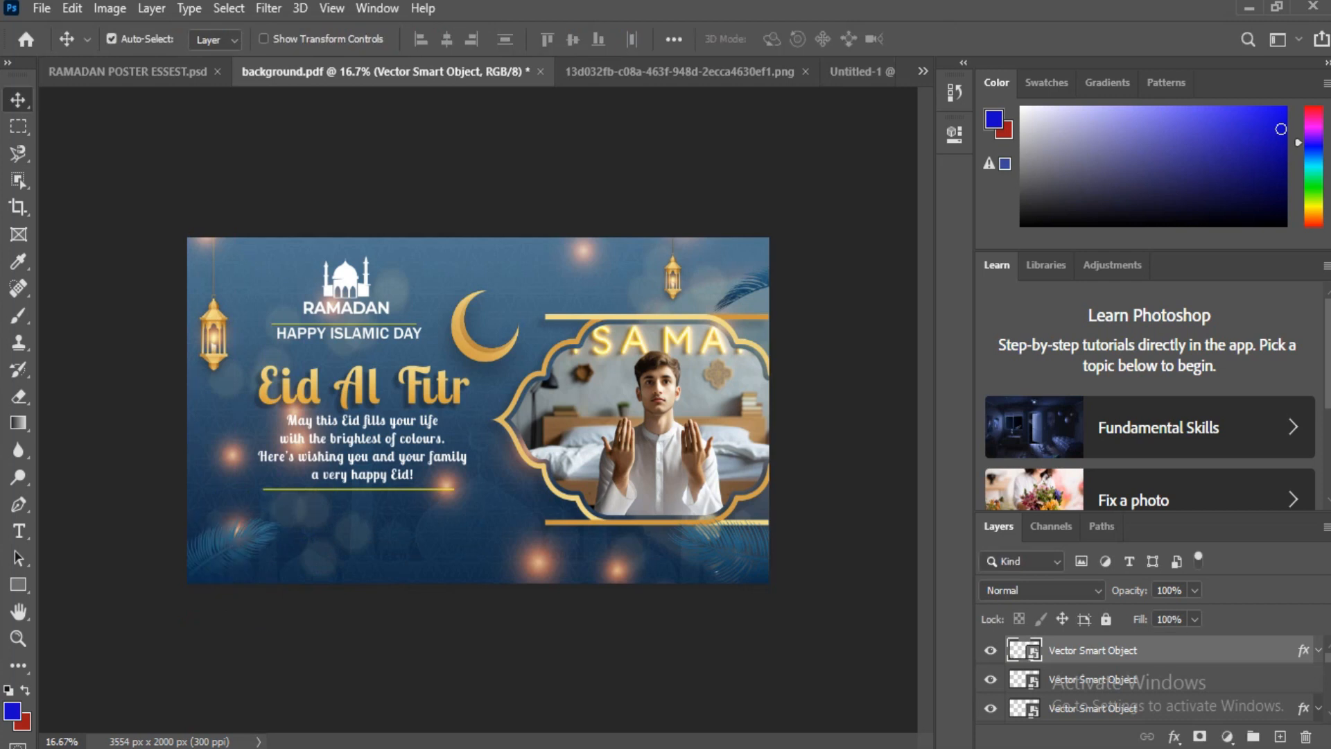
Copy the lantern from RAMADAN POSTER ESSEST.psd to just left of the moon and bring the orange glow onto it.
click(127, 71)
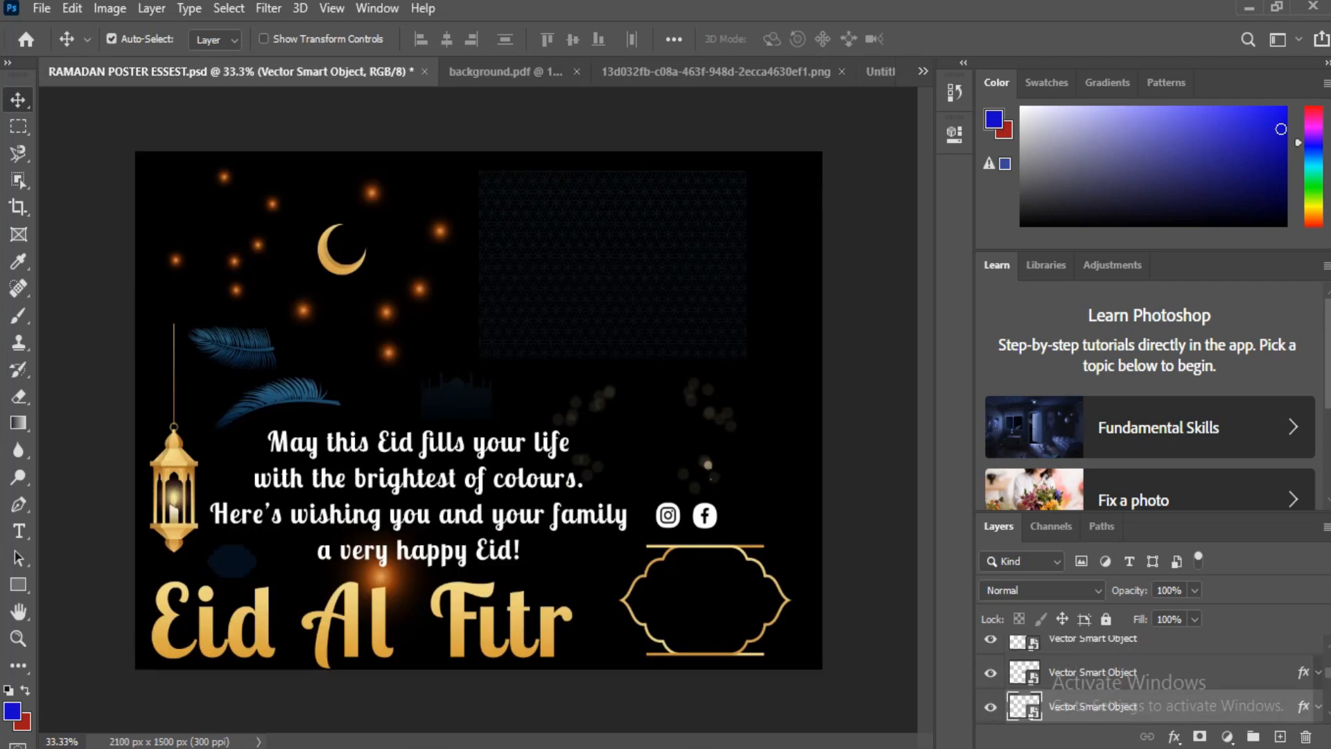
drag(174, 485, 438, 281)
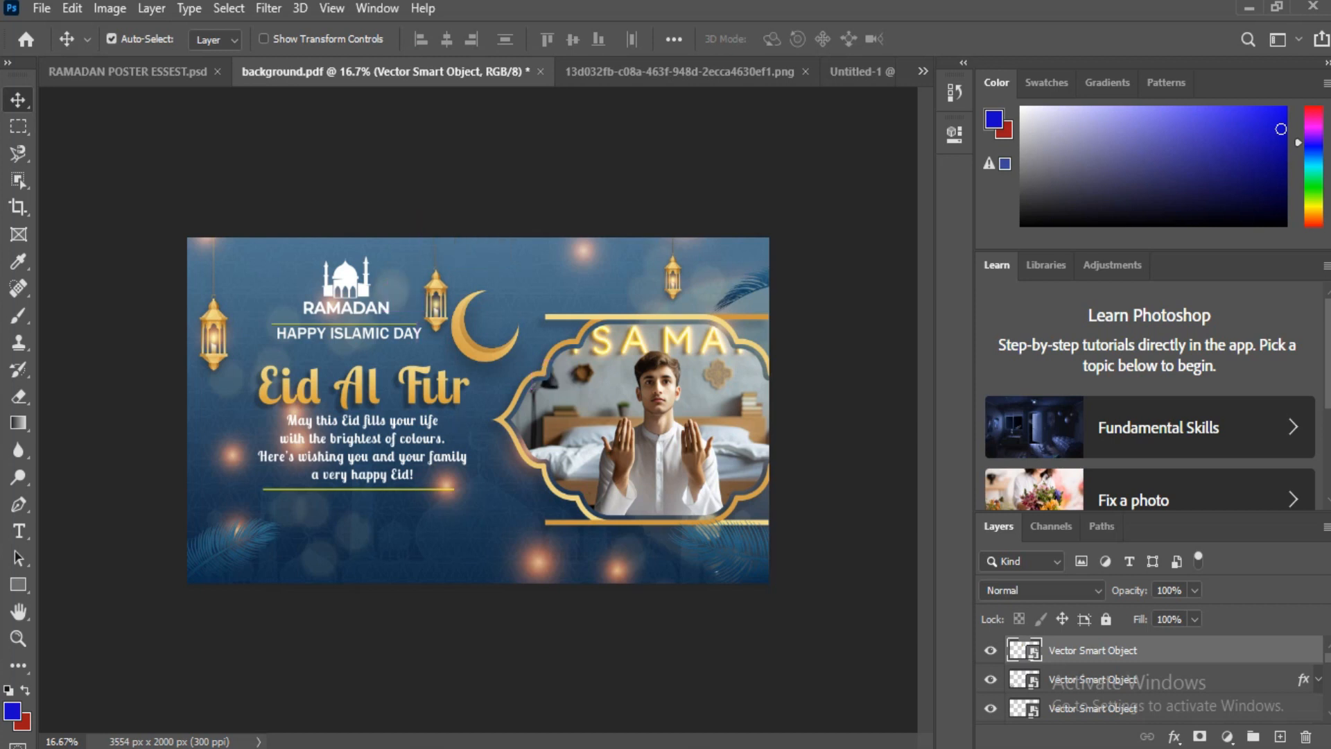
click(131, 72)
drag(385, 601, 435, 310)
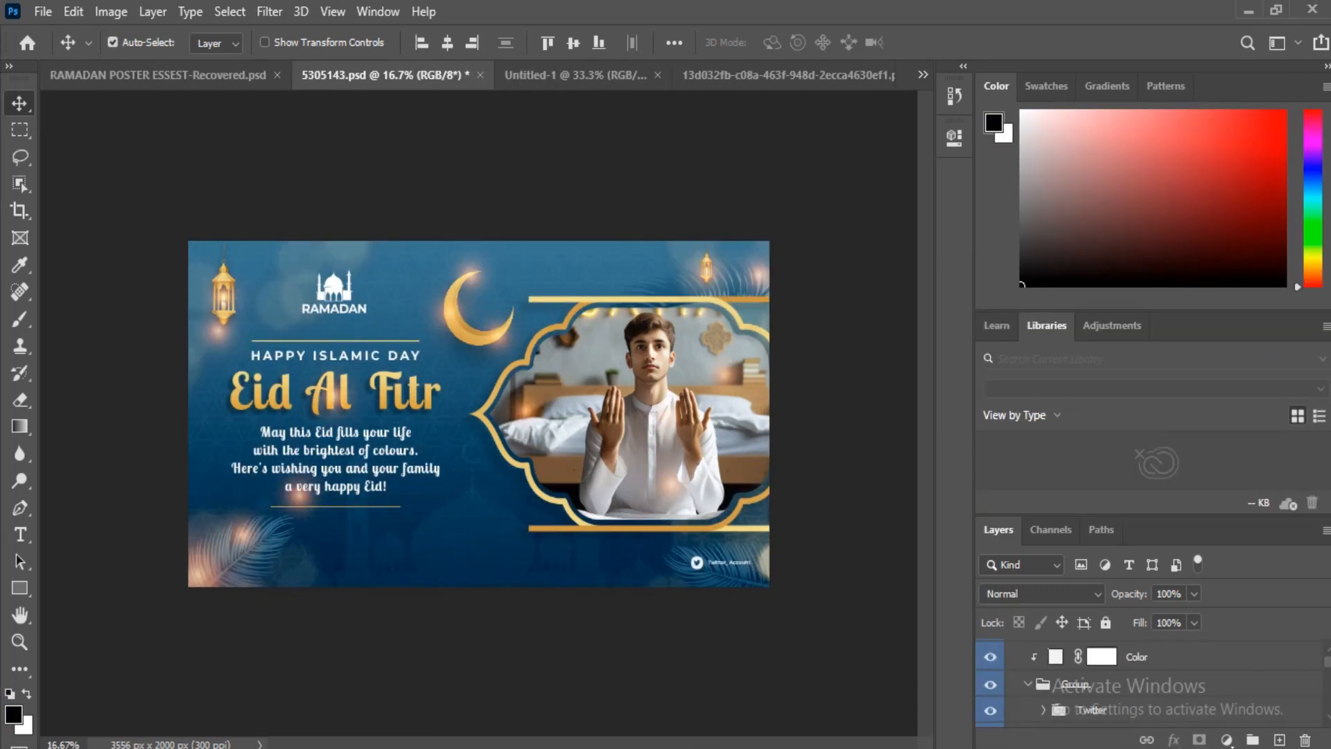
Bring the white flower into 5305143.psd, accept the colour profile conversion and place it over the photo frame's upper-right part.
key(ctrl+shift+Tab)
drag(756, 246, 527, 291)
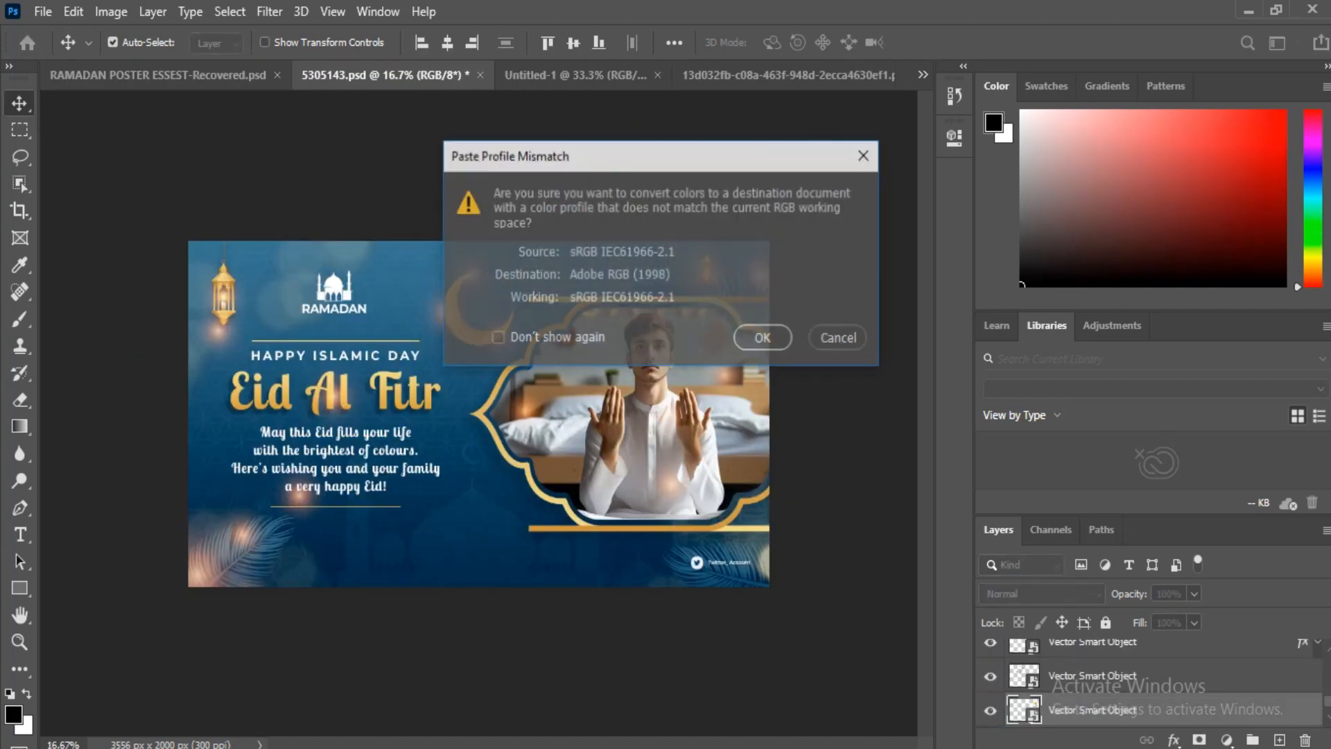
key(Return)
mouse_move(732, 332)
mouse_down()
mouse_move(767, 340)
mouse_move(747, 351)
mouse_up()
key(ctrl+z)
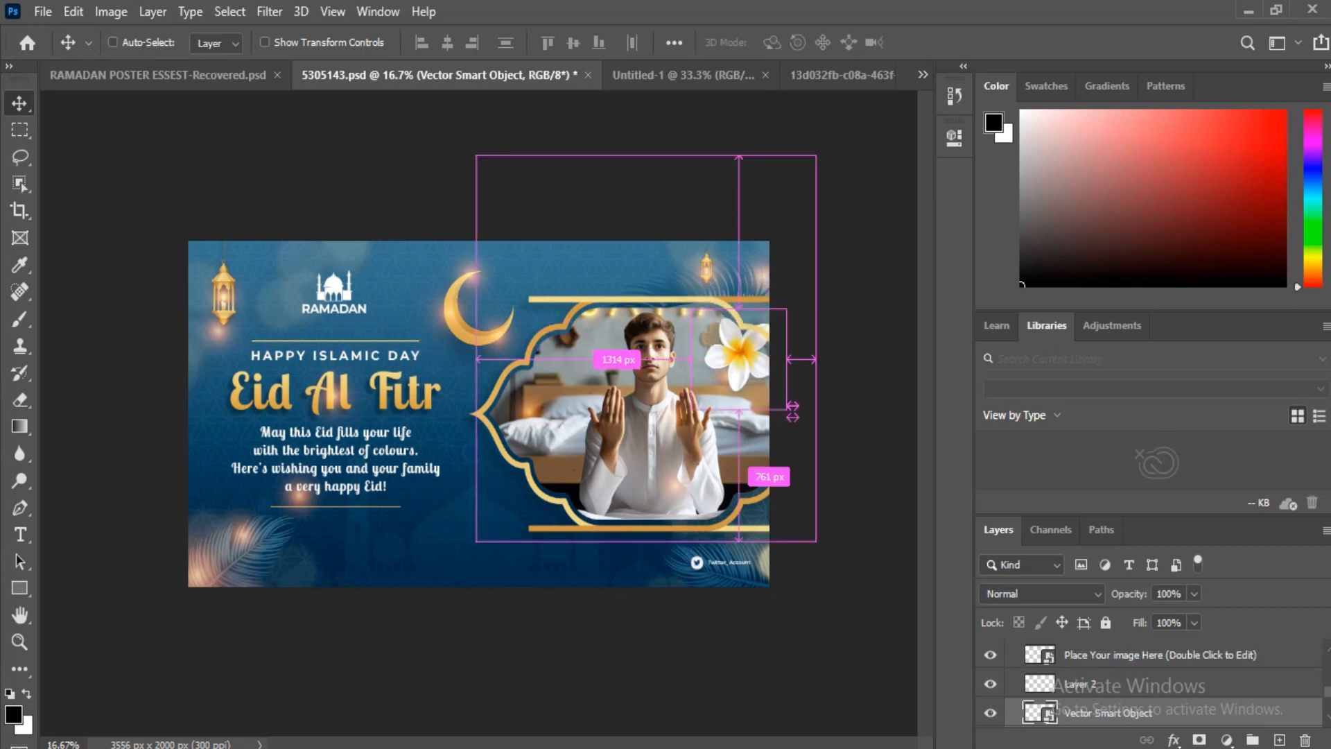
Transform the flower to overlap the frame's right edge and add a second flower at the frame's lower-left curve.
key(ctrl+t)
drag(810, 370, 603, 208)
right_click(738, 347)
click(755, 357)
right_click(752, 361)
click(763, 370)
click(764, 338)
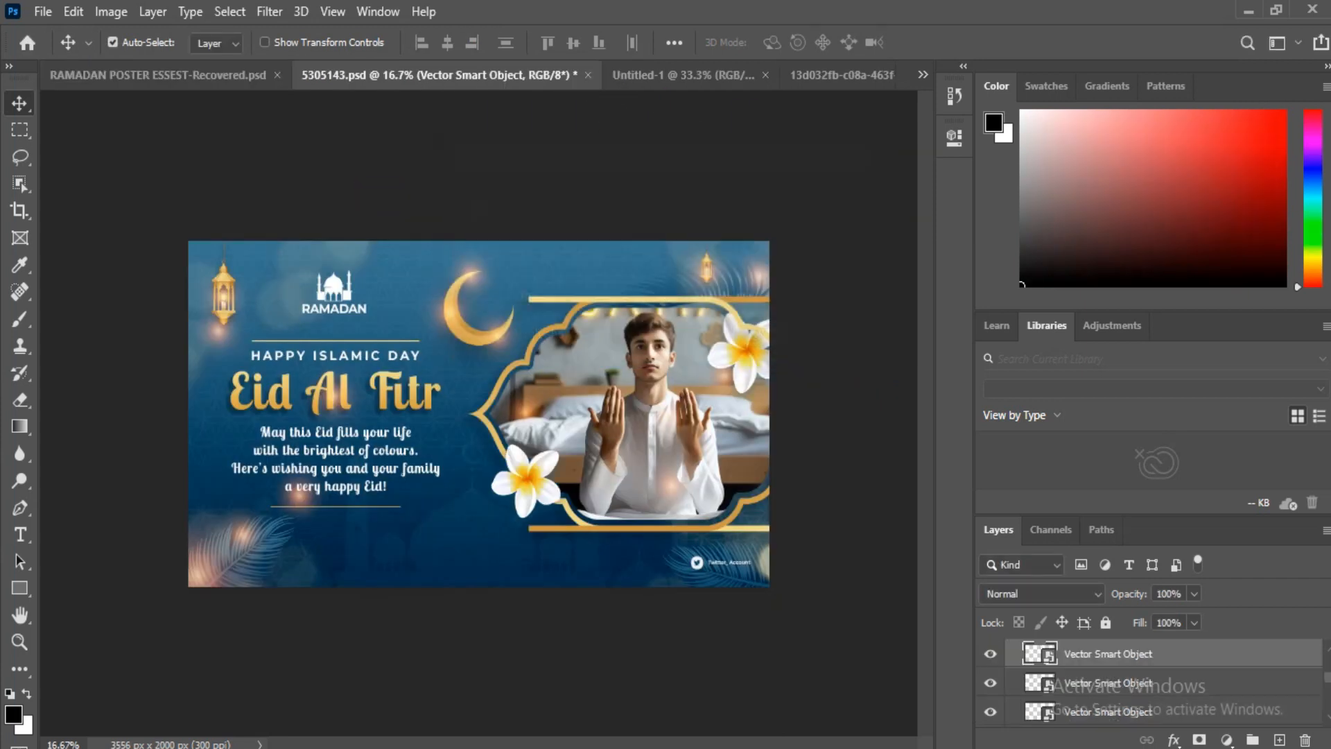
Shrink the lower-left flower slightly and move it up and left onto the frame's golden border.
drag(527, 482, 533, 483)
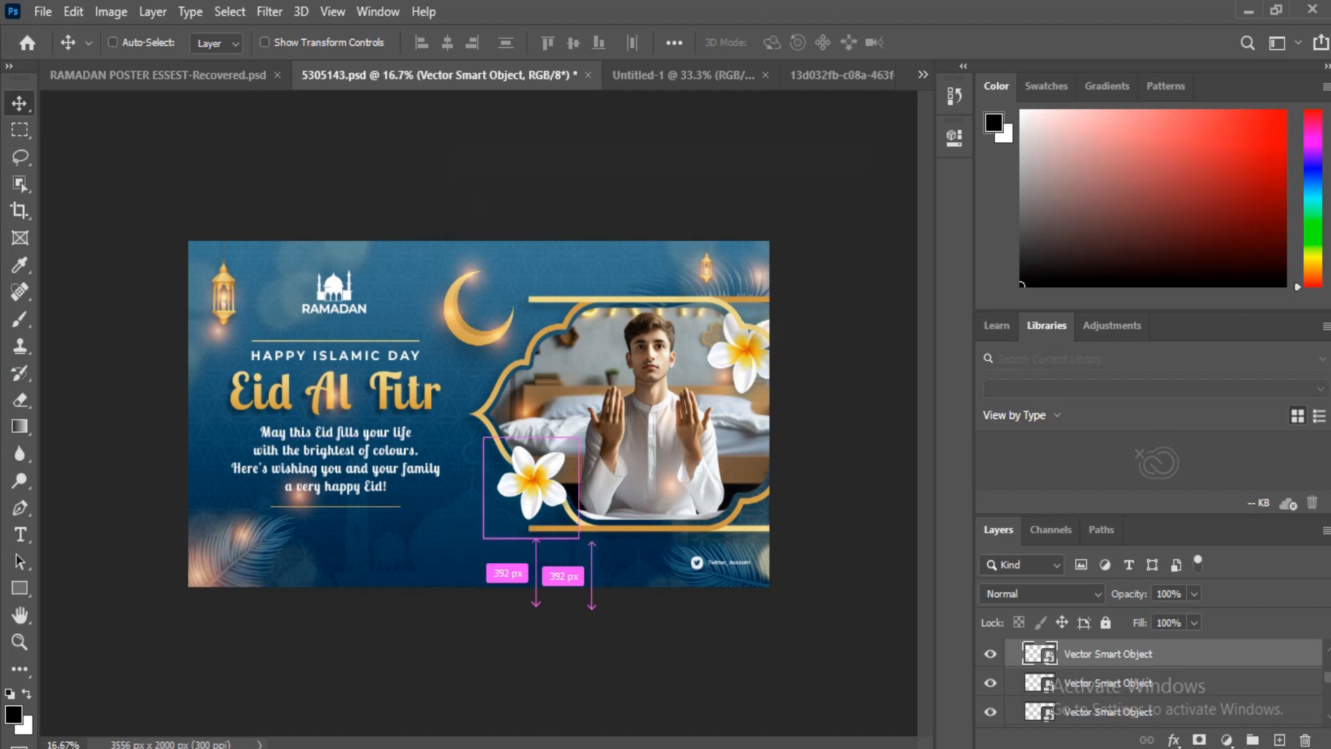
key(ctrl+t)
drag(513, 554, 518, 536)
drag(532, 471, 513, 456)
click(938, 42)
Select the orange lights layer around the upper-right flower and shift it slightly left and up.
click(744, 352)
click(745, 354)
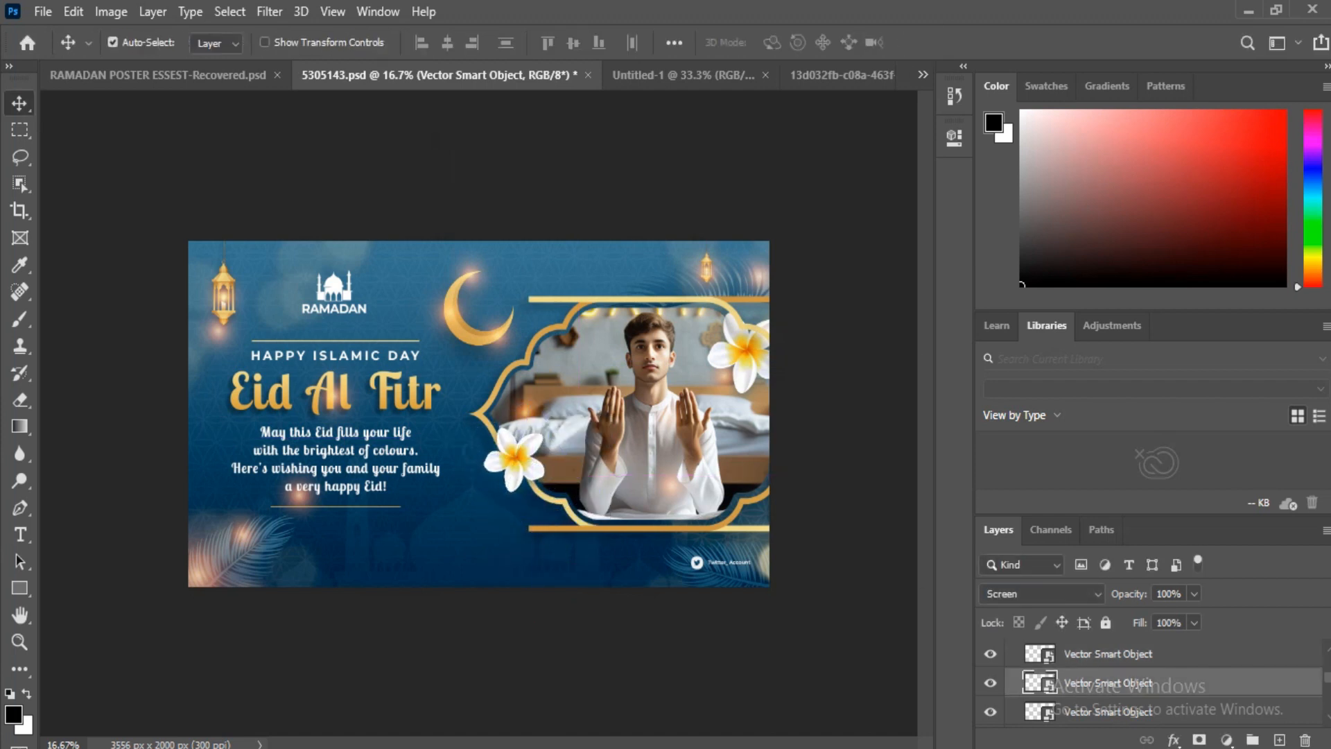
right_click(745, 356)
click(776, 574)
drag(736, 327, 735, 295)
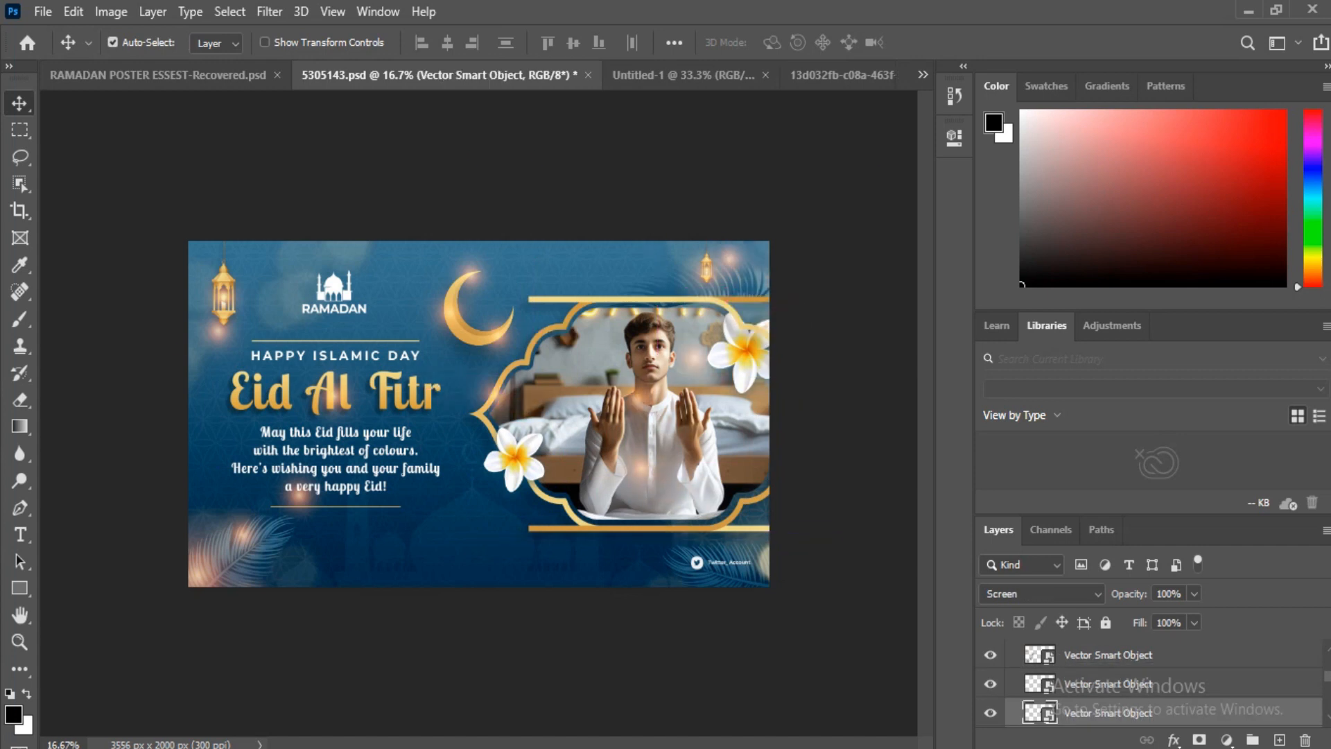
Paste the phone icon and number from Illustrator into the poster, scaled to about 18% and placed left of the Twitter account.
mouse_move(651, 746)
click(651, 693)
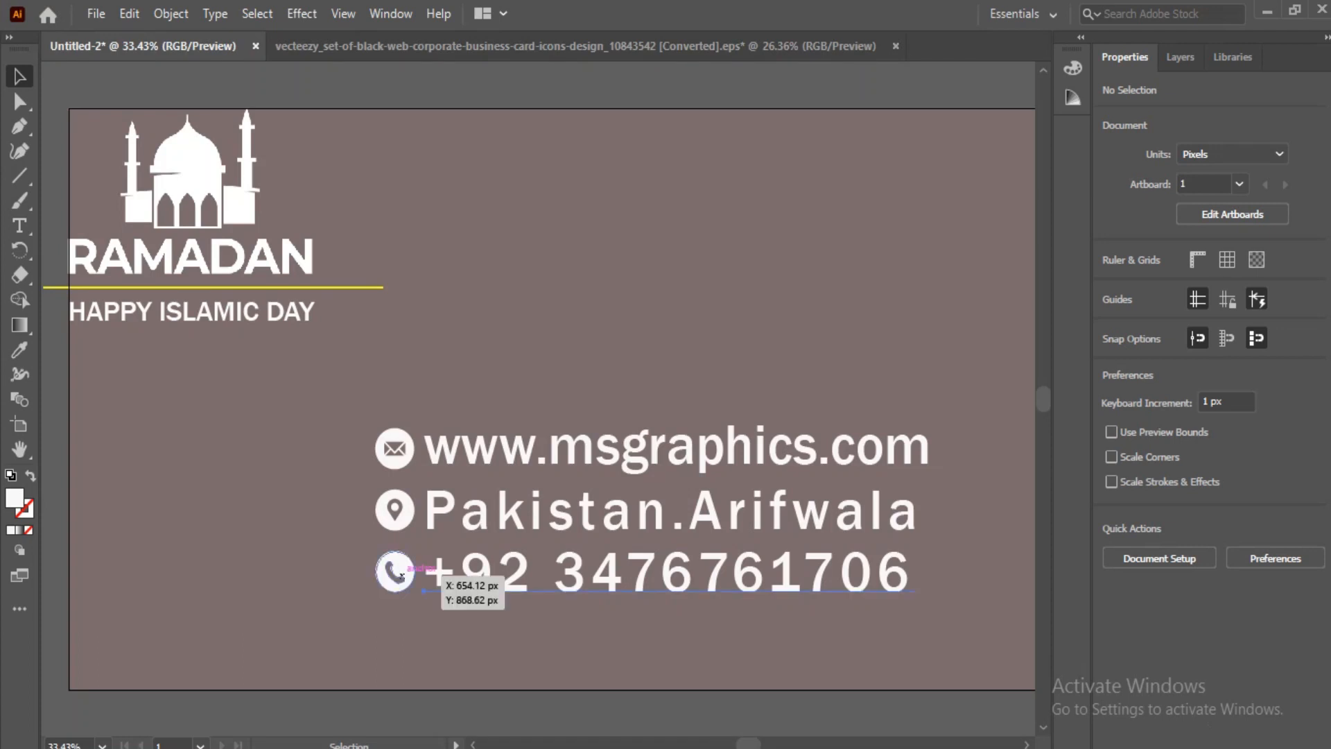
click(401, 576)
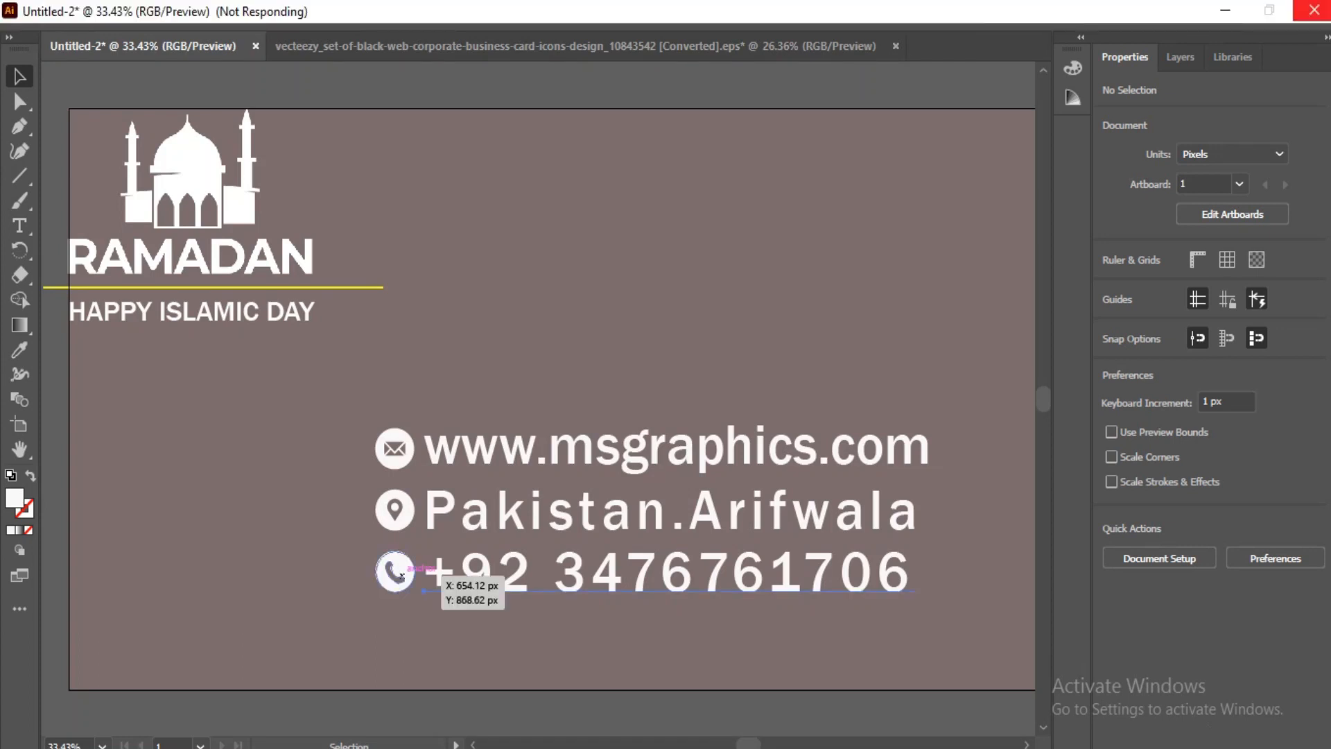
drag(397, 572, 489, 690)
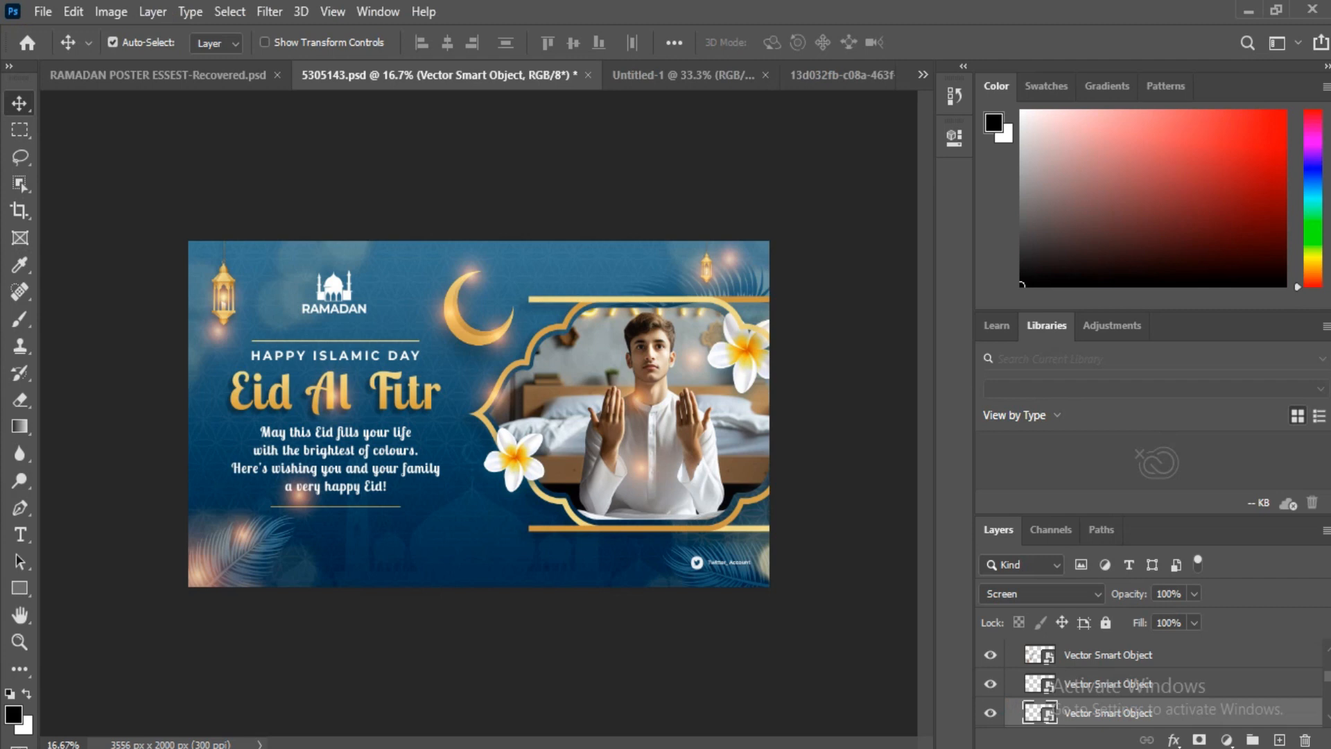
key(ctrl+v)
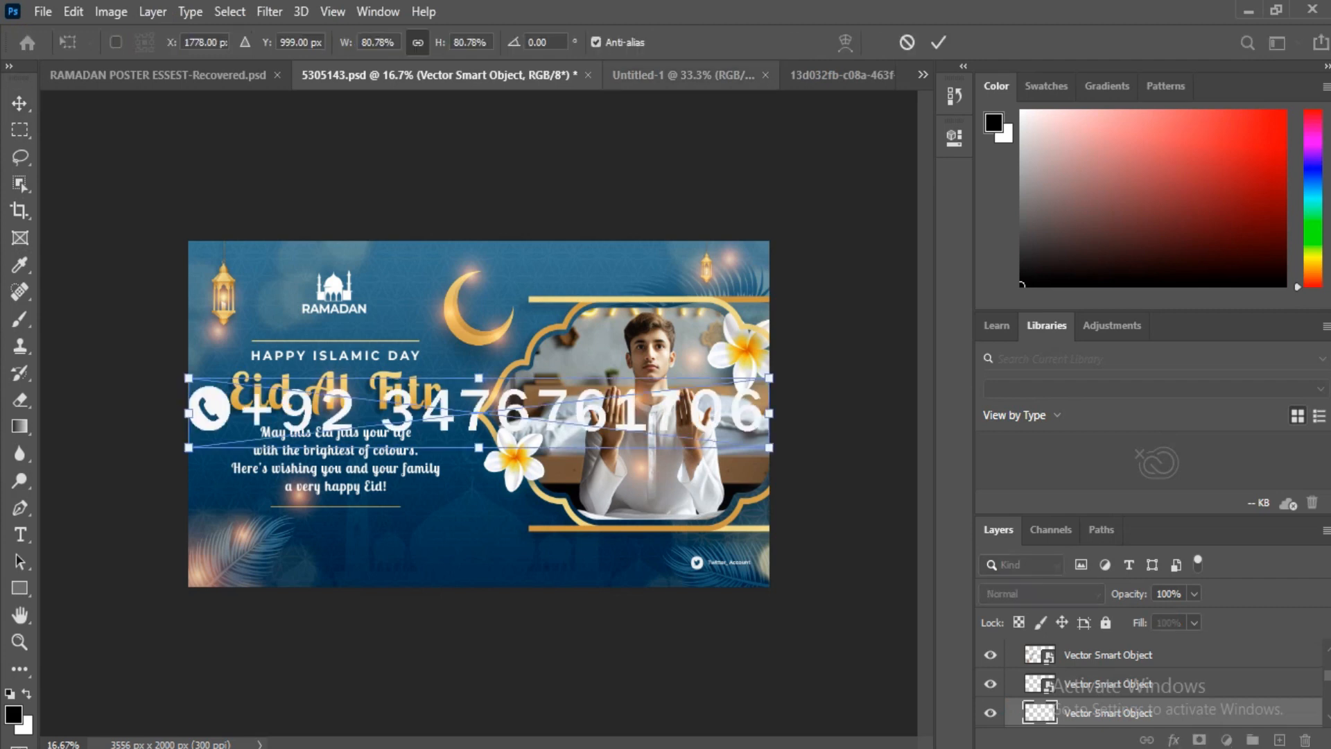
drag(186, 373, 613, 563)
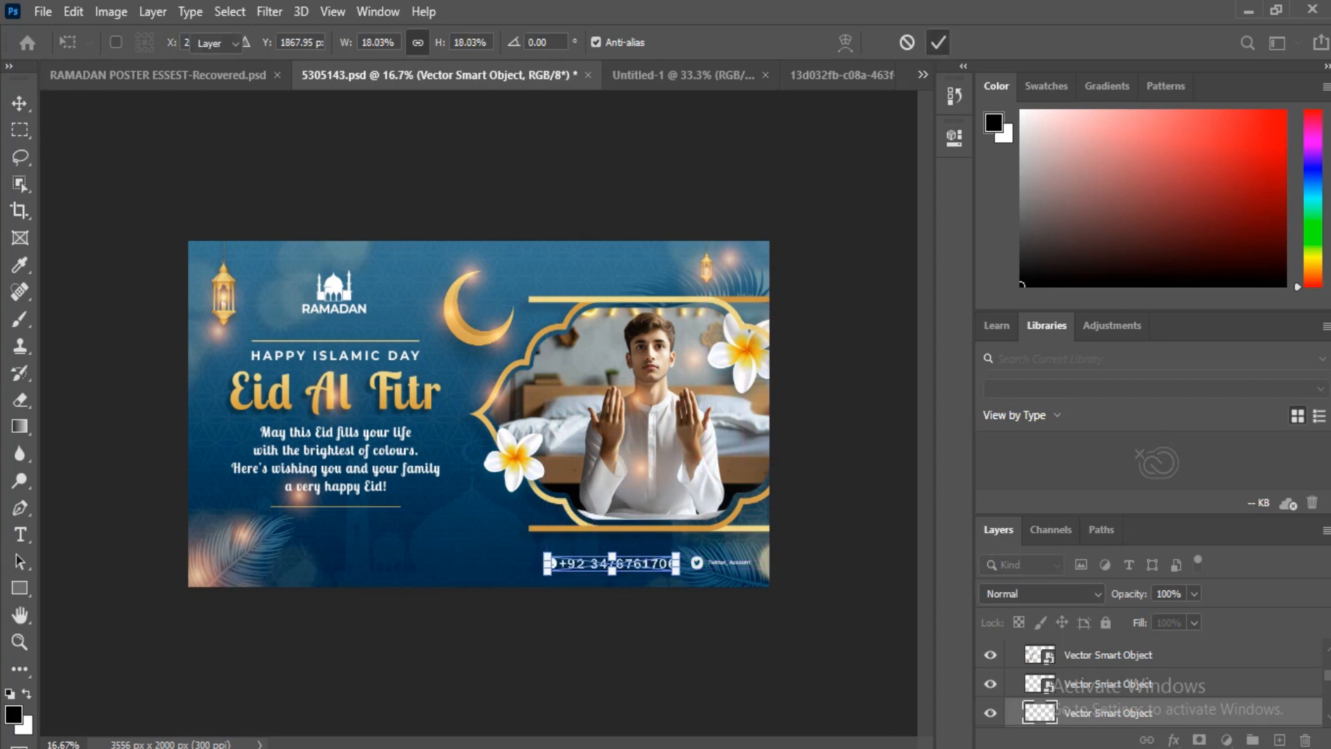
key(Return)
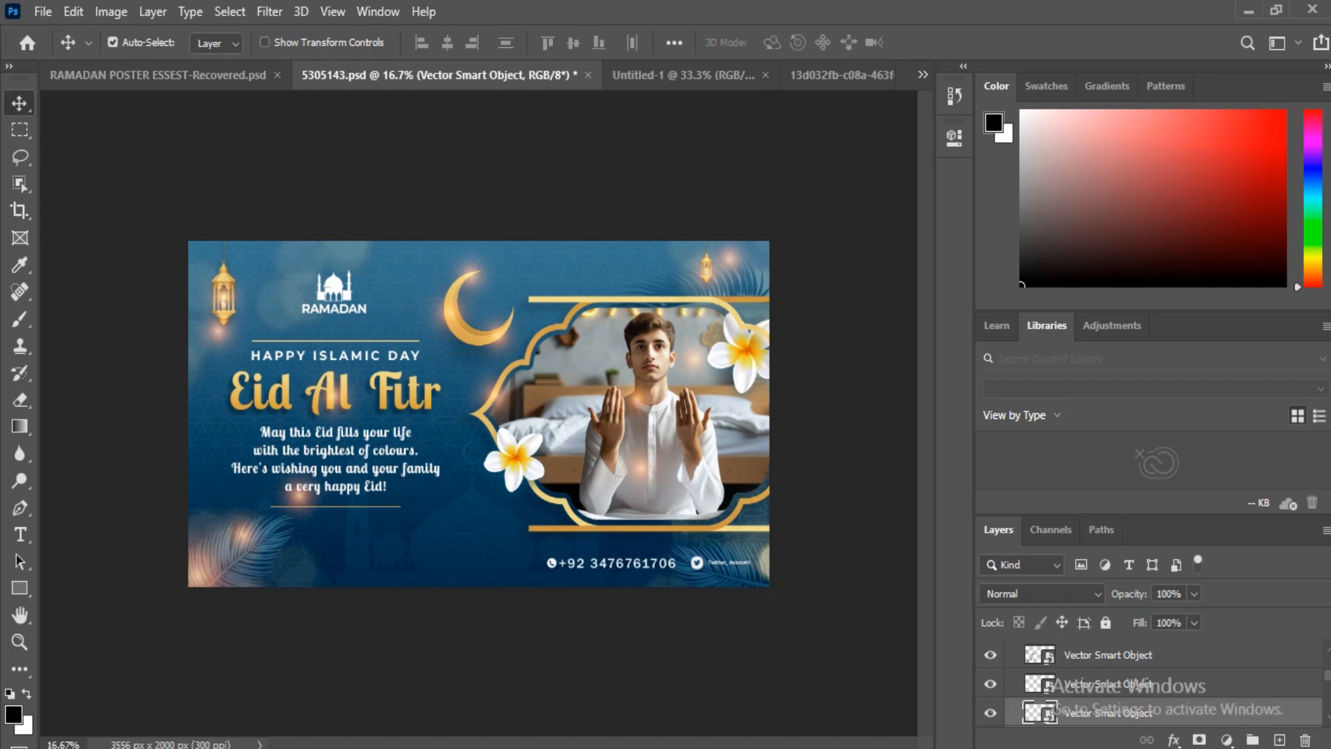
Paste the location icon and text from Illustrator into the poster, scale it down and align it left of the phone number.
click(649, 747)
drag(400, 490, 749, 746)
drag(188, 380, 533, 435)
drag(551, 434, 412, 562)
key(Return)
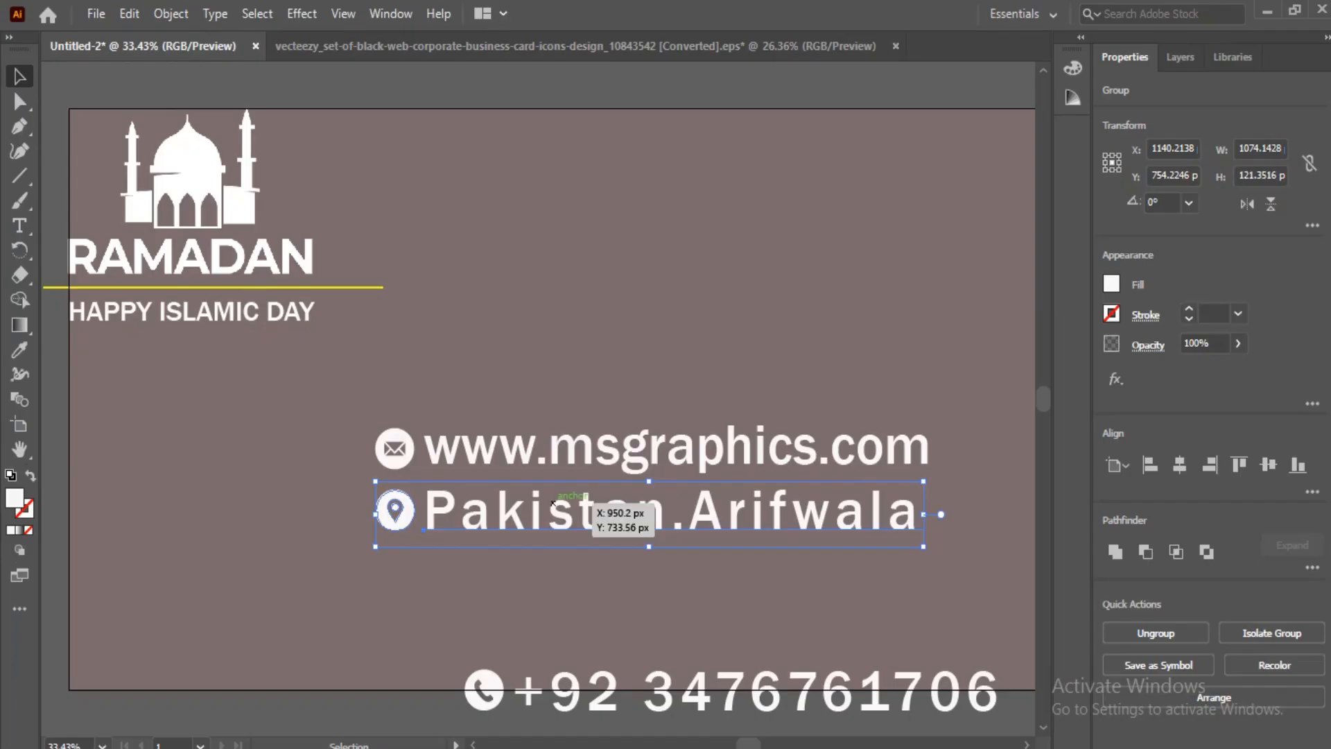
drag(586, 505, 415, 447)
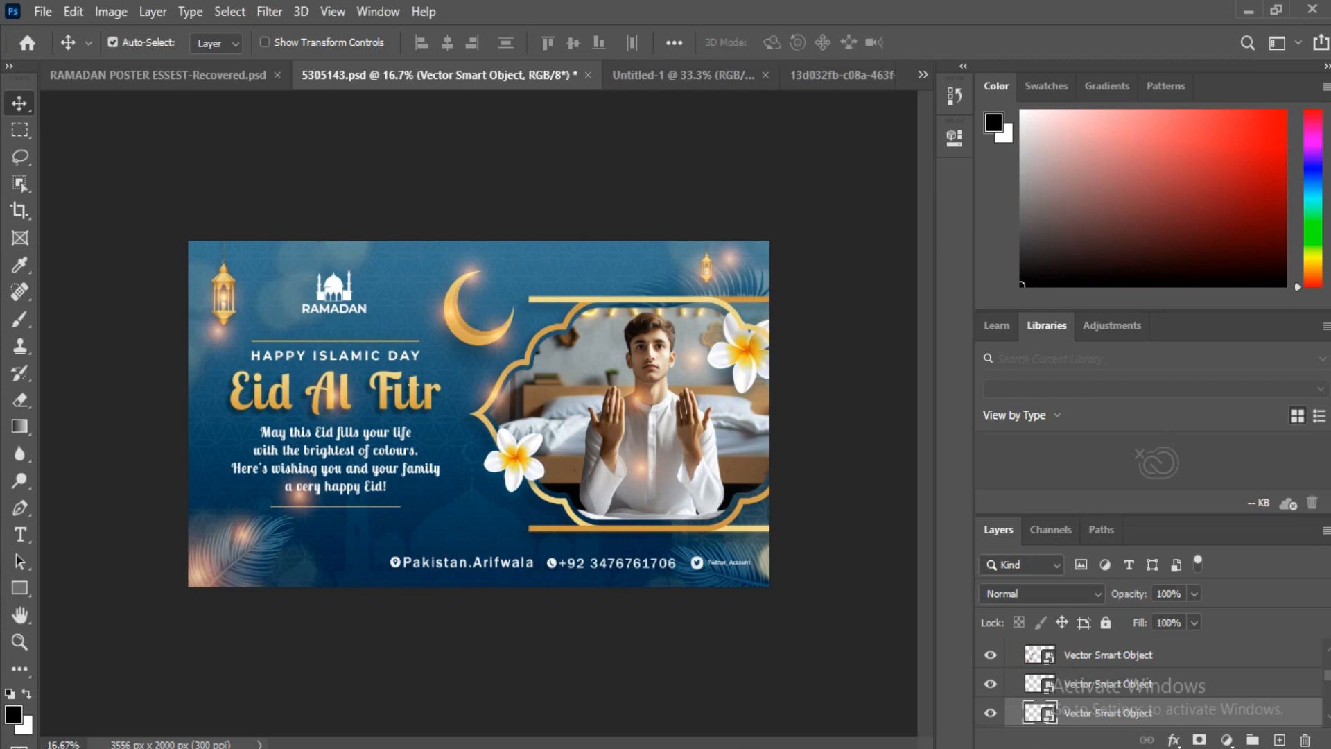
key(ctrl+v)
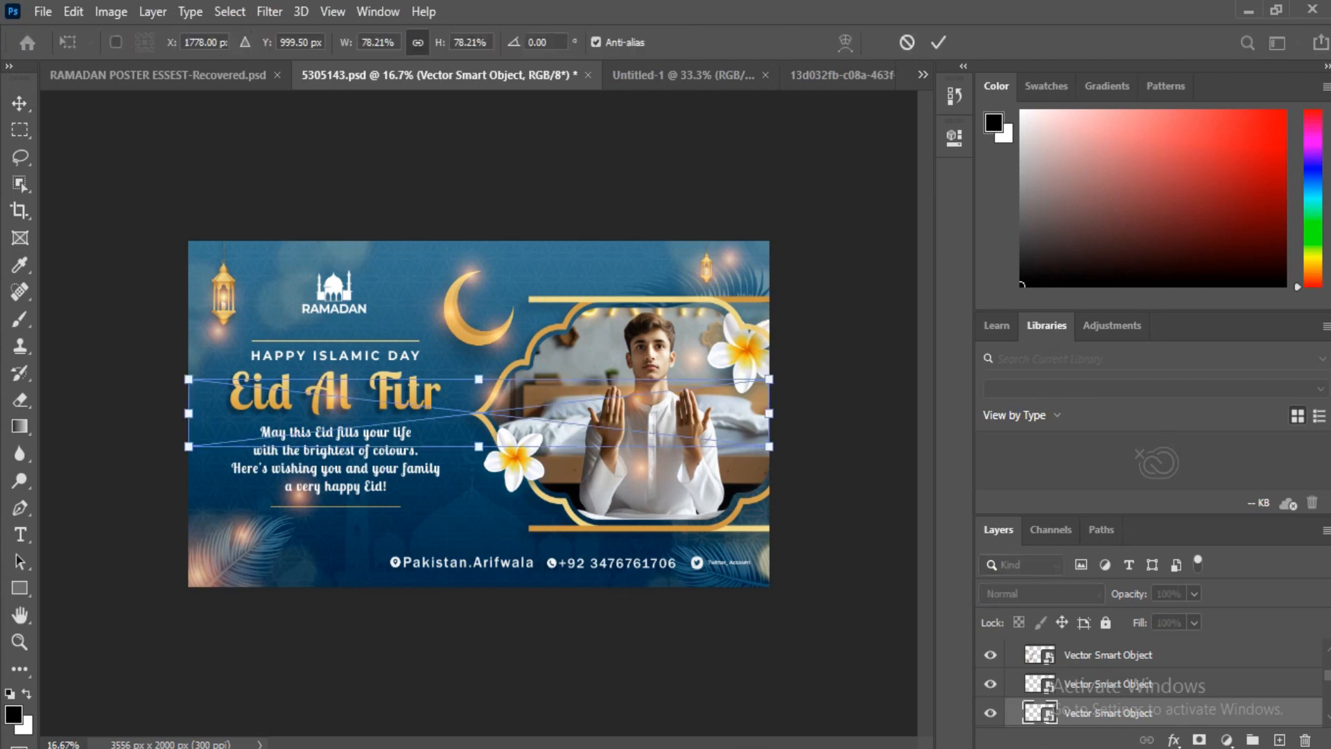
drag(185, 419, 591, 447)
drag(626, 437, 241, 543)
drag(269, 553, 254, 562)
key(Return)
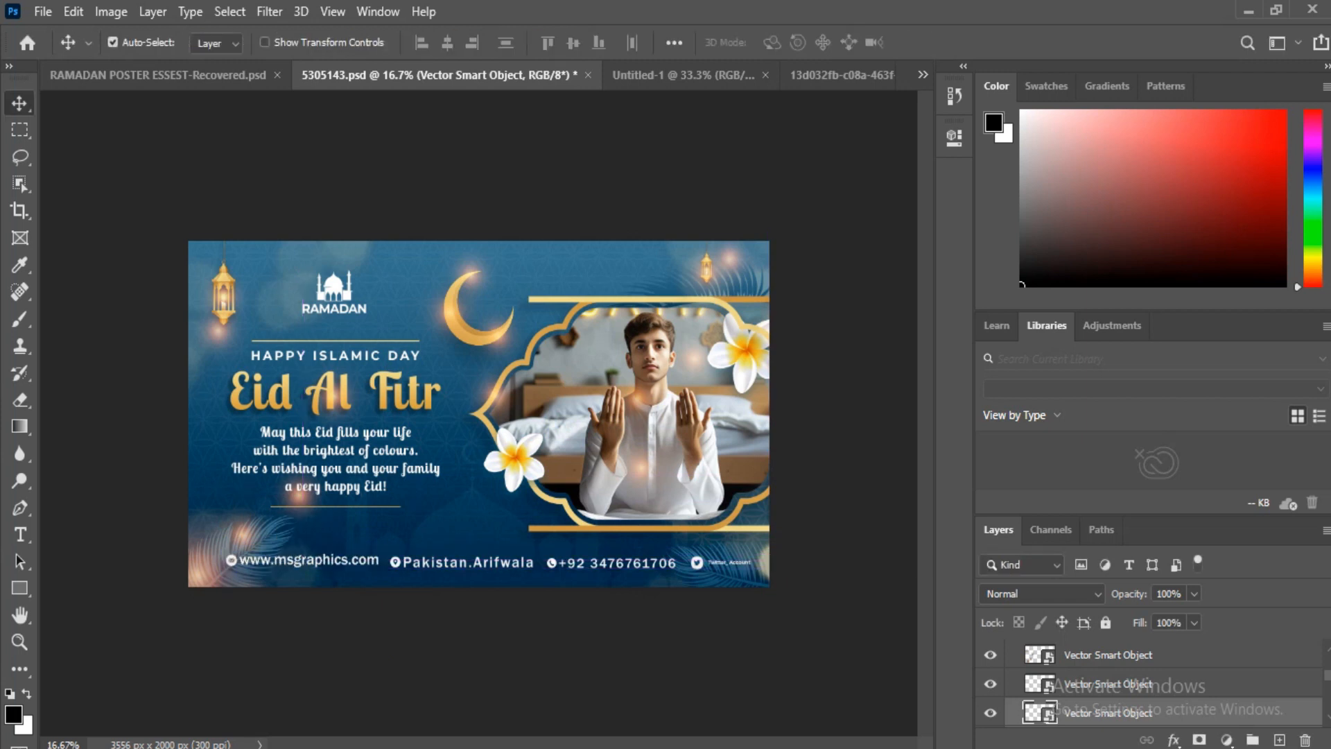
Select the Design item beneath the website line on the poster.
right_click(306, 563)
click(339, 576)
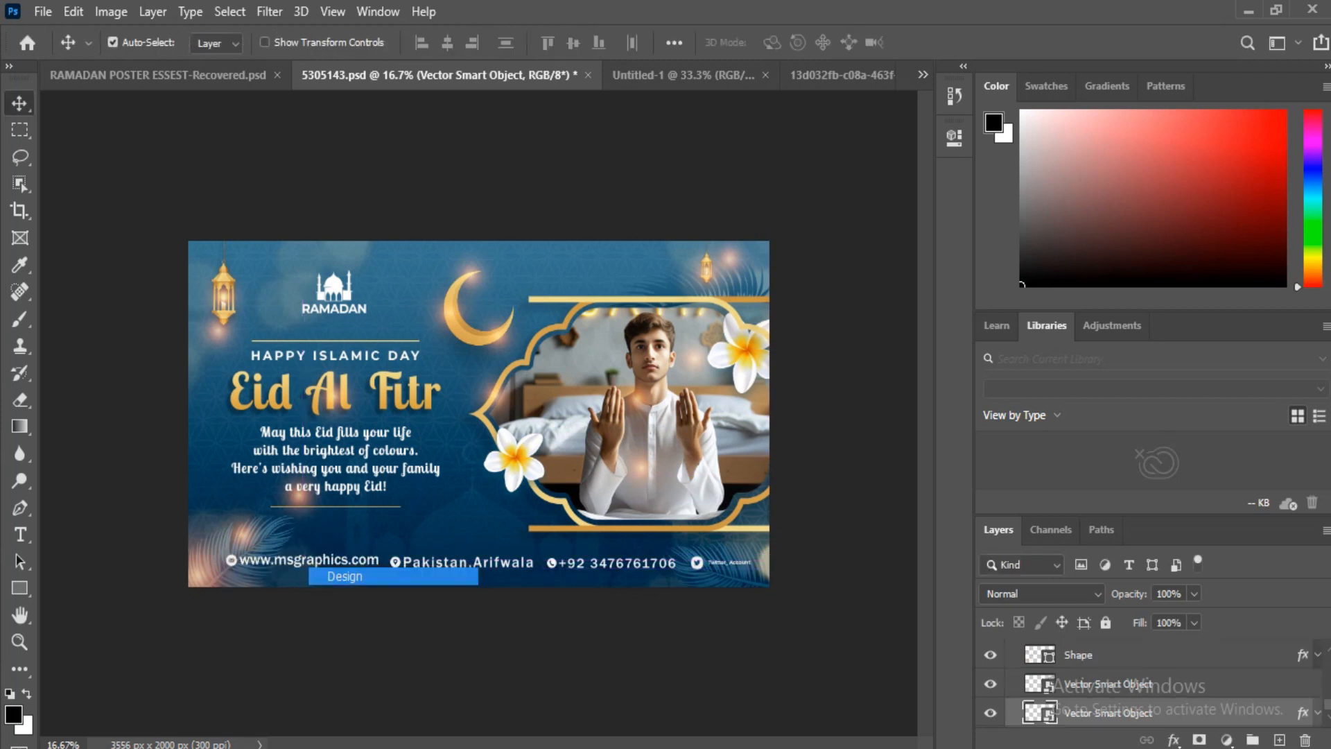